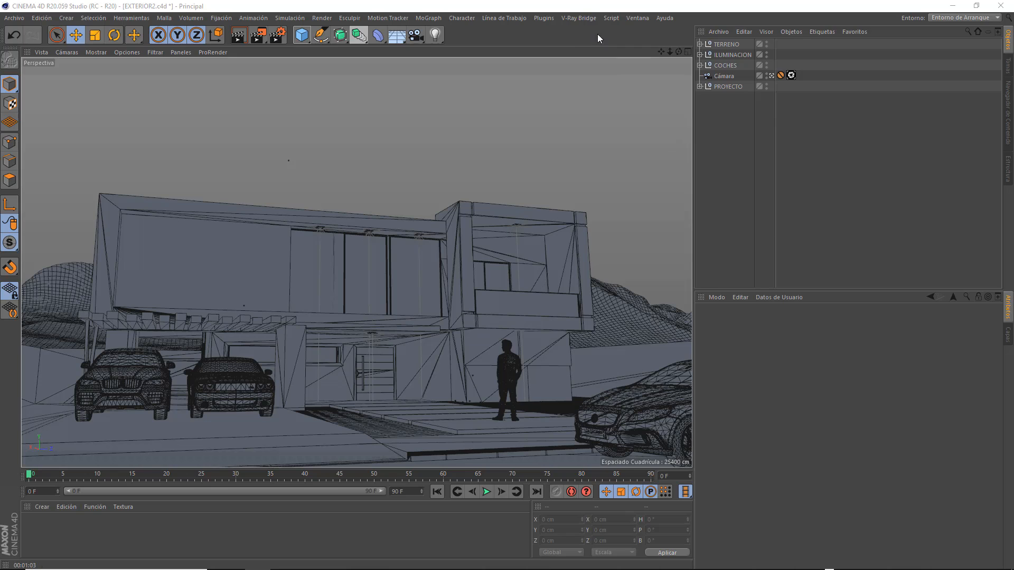
Add a V-Ray physical camera to the scene and make it the active viewing camera.
left_click(579, 18)
mouse_move(591, 67)
left_click(696, 73)
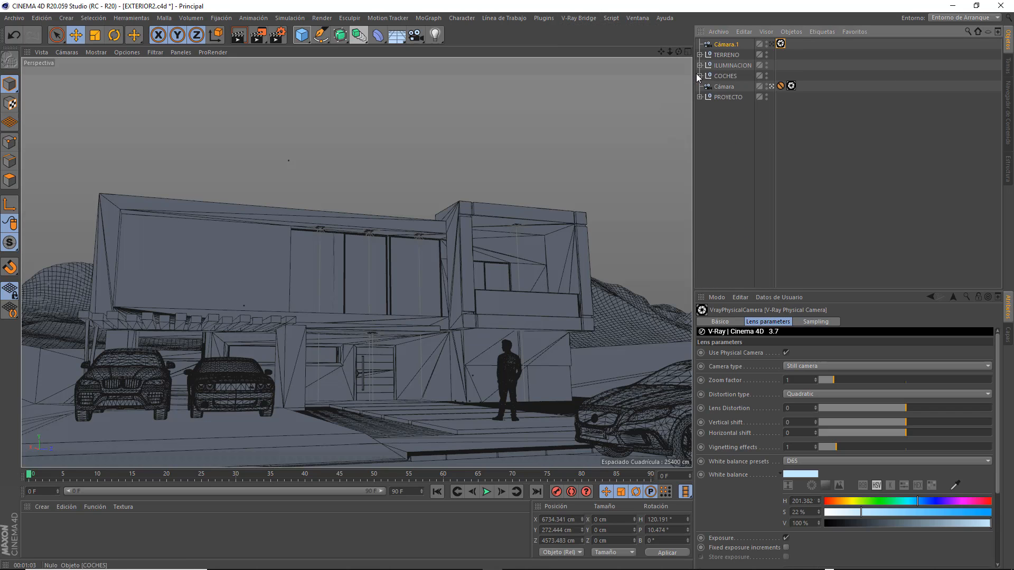
left_click(771, 45)
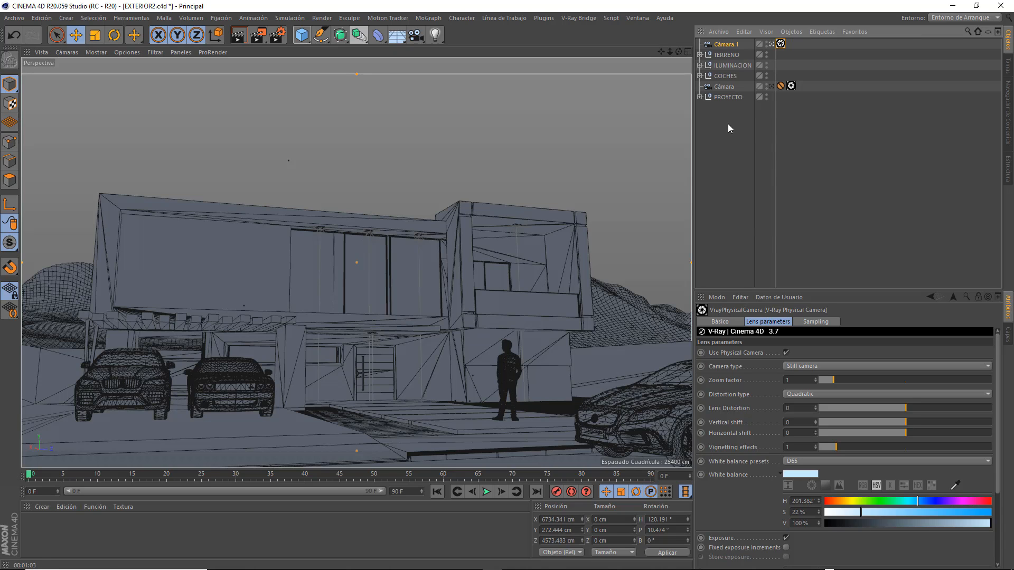
Maximize the top view and display the model with edge lines over the shading.
left_click(688, 51)
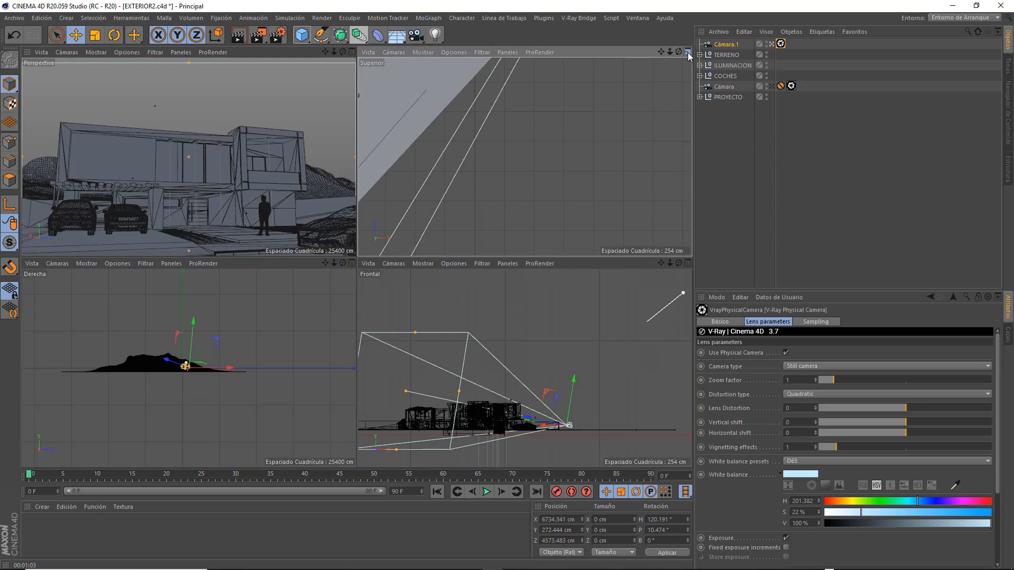
left_click(688, 52)
left_click_drag(670, 53, 647, 90)
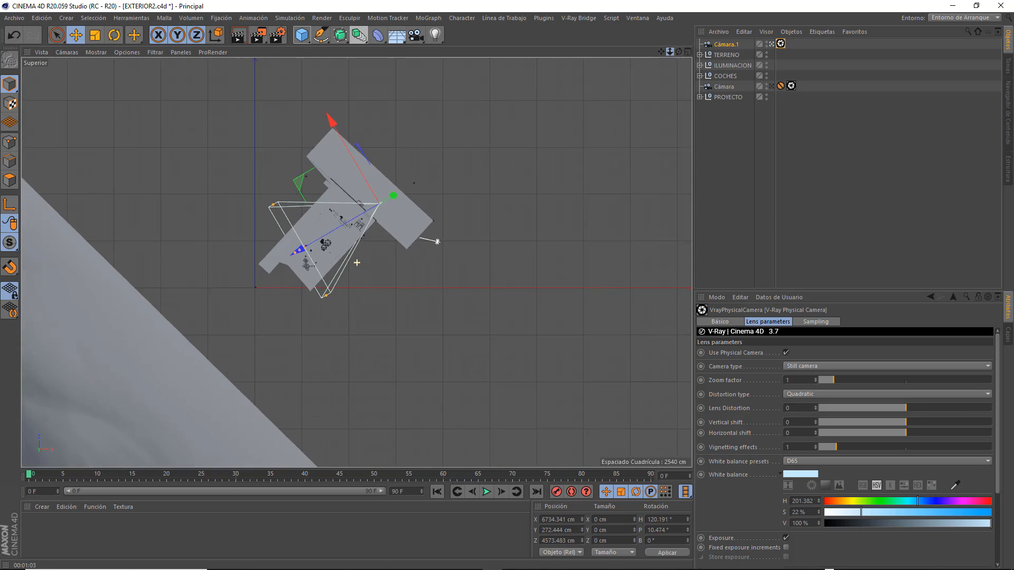
scroll(357, 263, "up", 10)
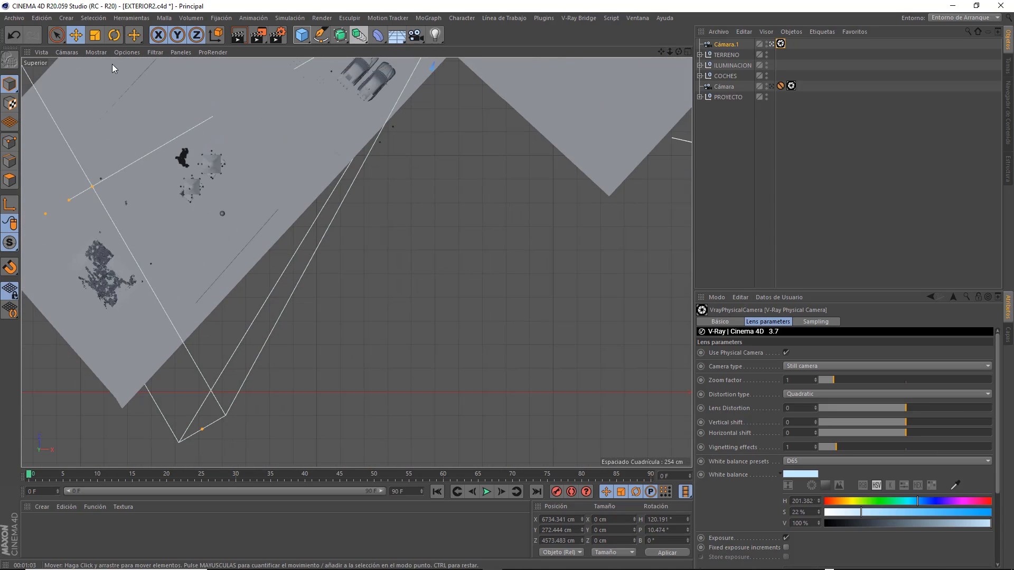
left_click(98, 52)
left_click(107, 96)
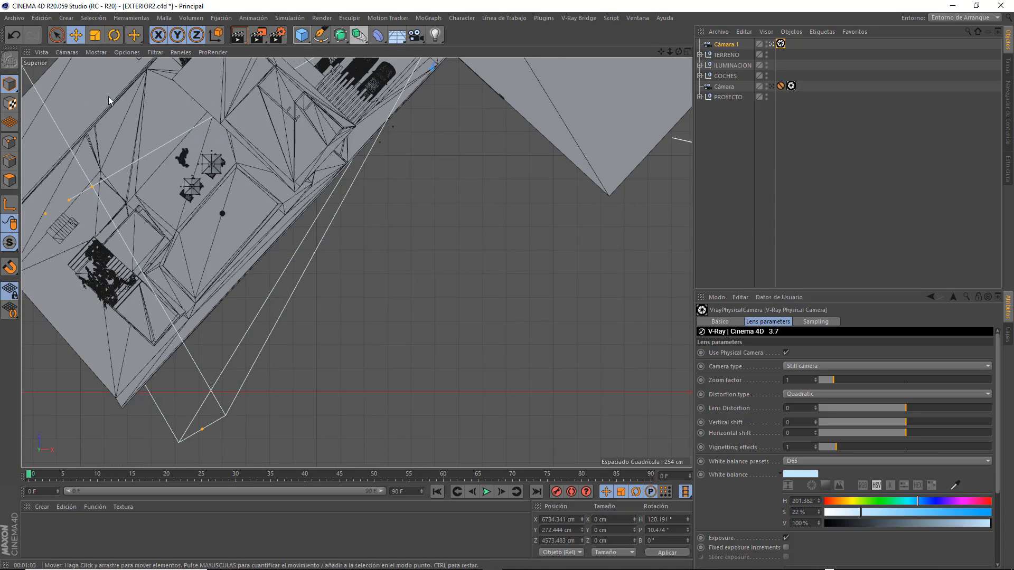
Frame the new camera in the top view and enlarge its attribute area to examine the lens and exposure parameters.
left_click_drag(669, 51, 689, 116)
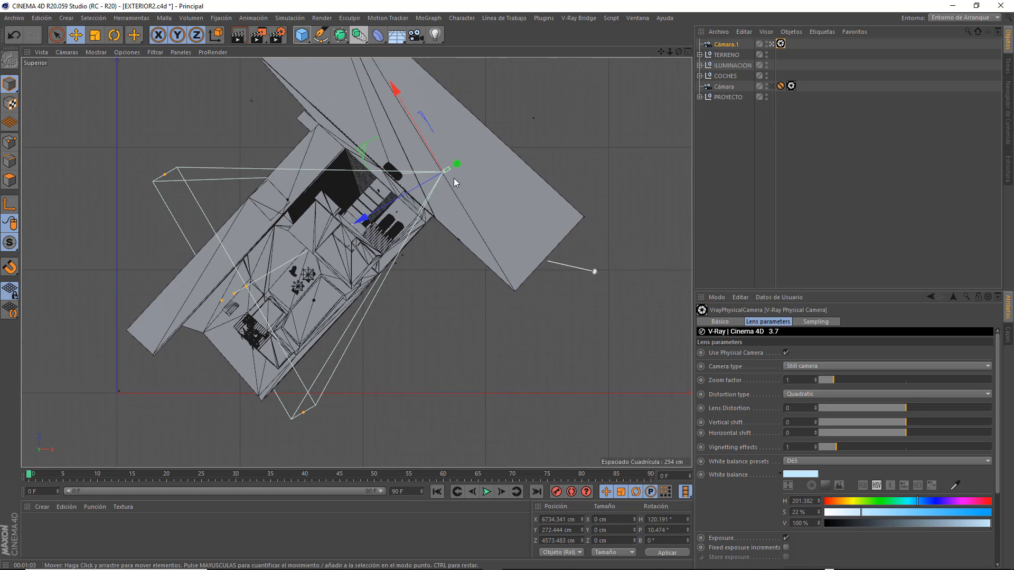
scroll(454, 178, "up", 5)
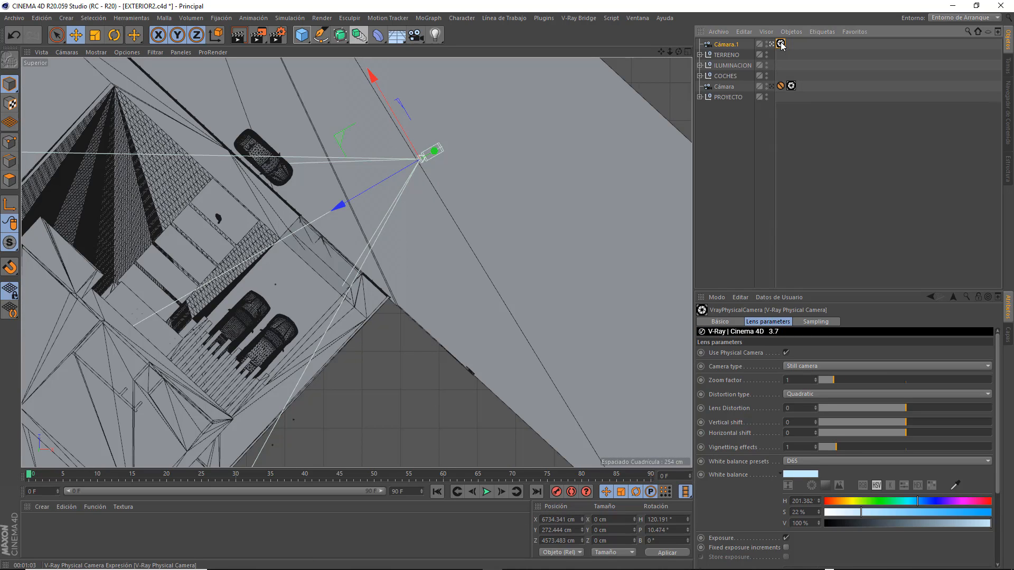
left_click_drag(807, 289, 809, 149)
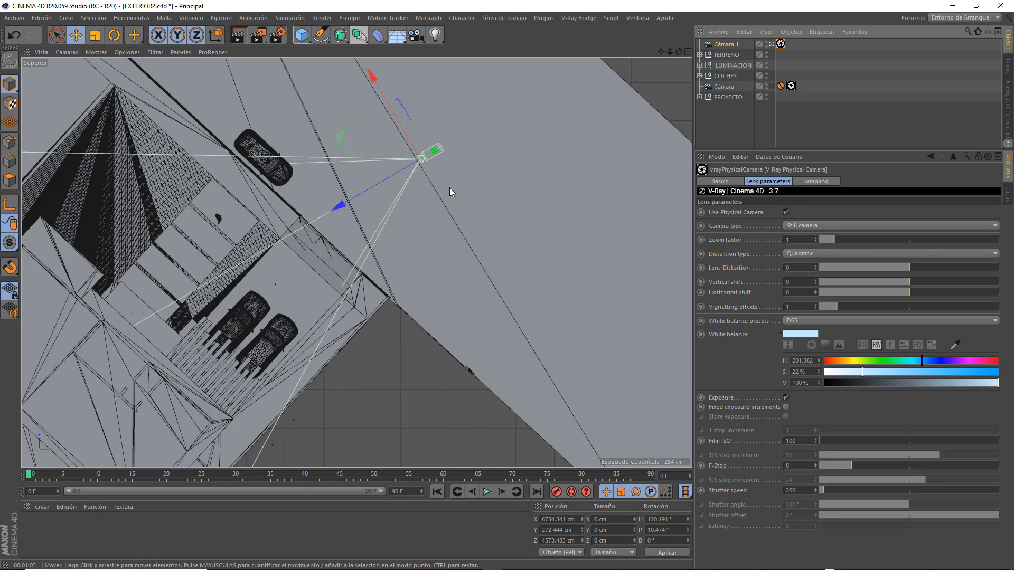
Rotate the new camera to a heading of about 141.5° and set its pitch and bank to 0°.
left_click(688, 52)
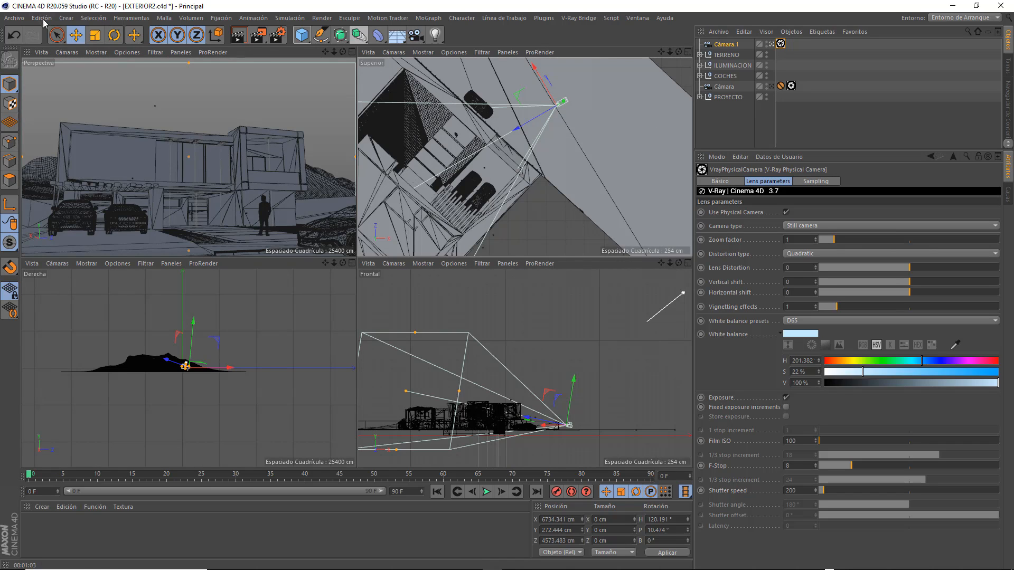
left_click(114, 35)
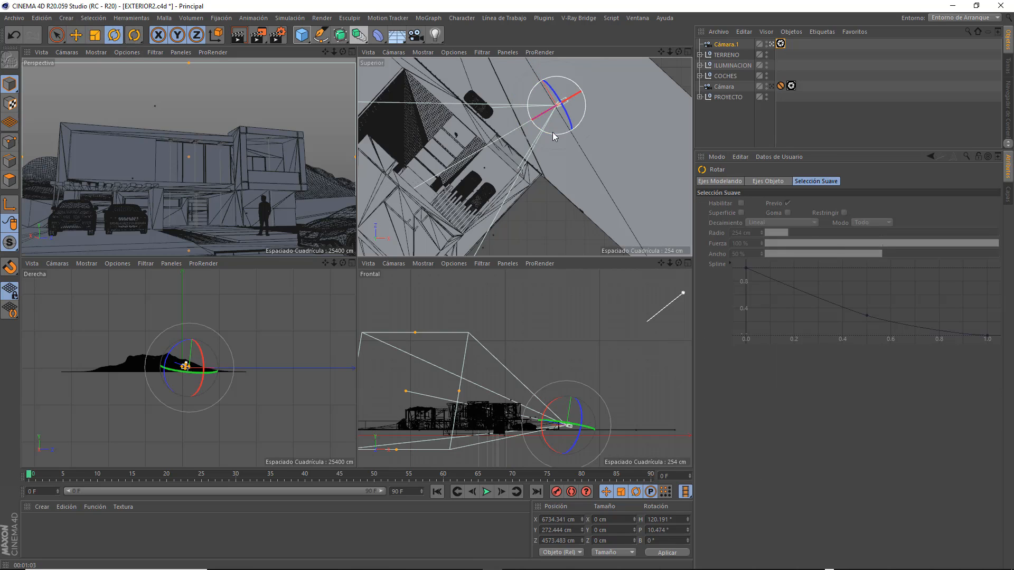
left_click_drag(553, 133, 556, 135)
double_click(675, 543)
type("0")
key("Return")
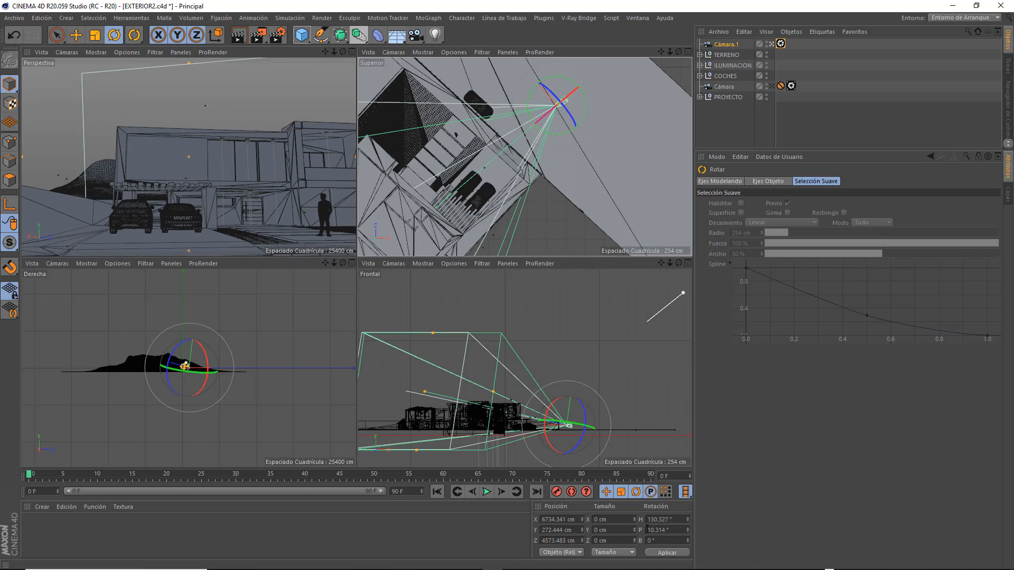
double_click(648, 529)
type("0")
key("Return")
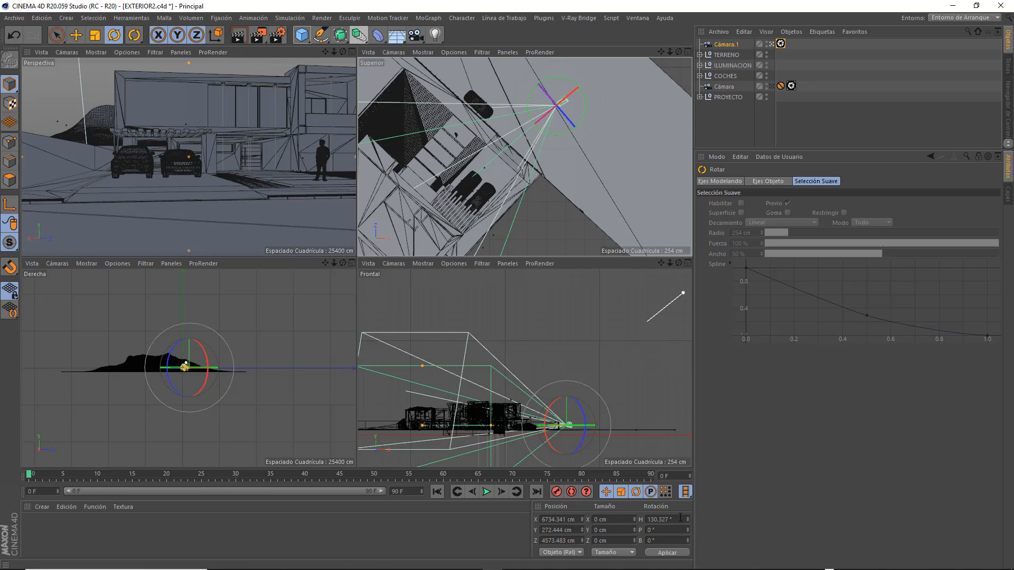
left_click_drag(560, 135, 566, 134)
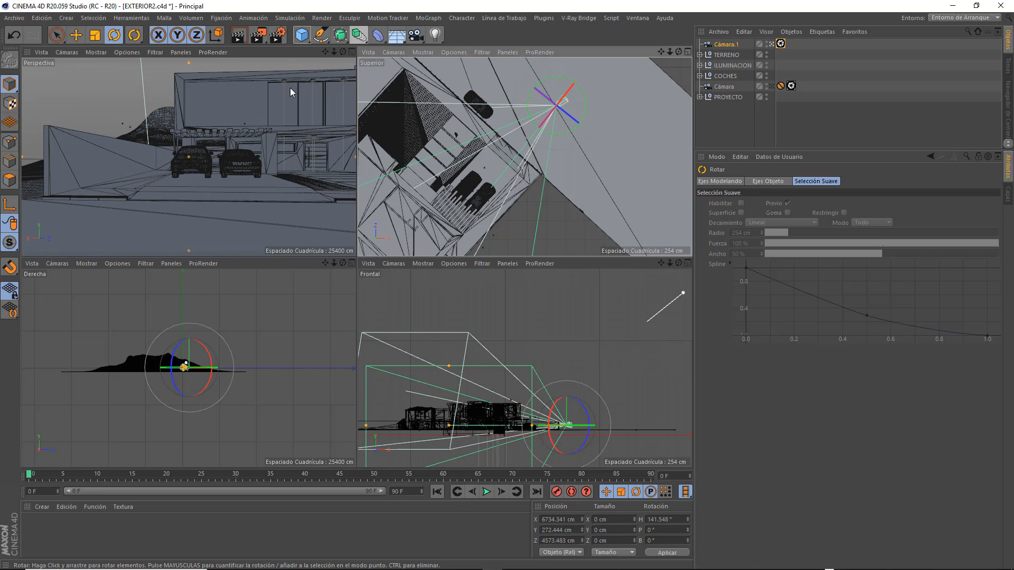
Move the camera to a starting position facing the parked cars, at about X 6586, Y 275, Z 4605 cm.
left_click(77, 35)
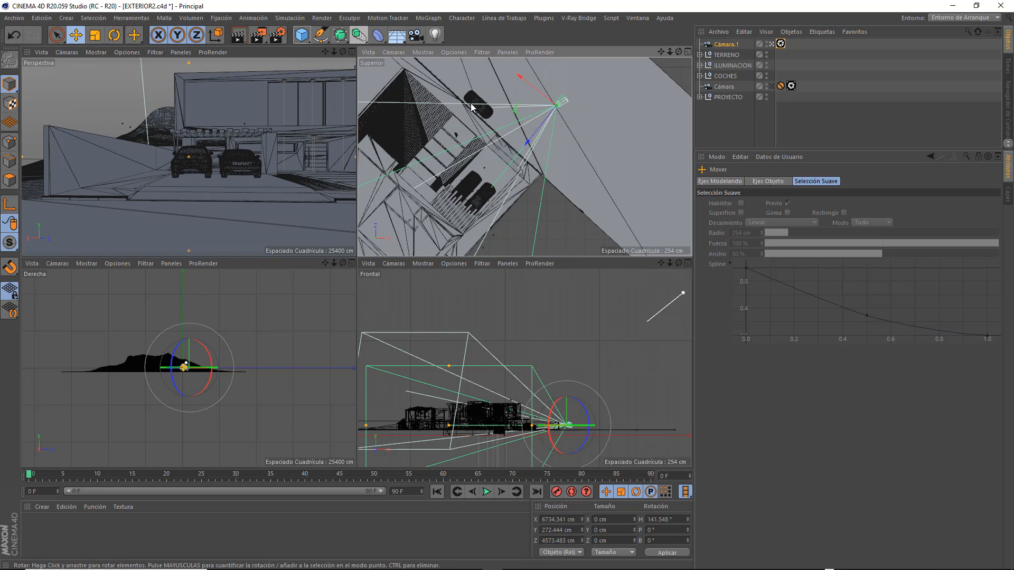
mouse_move(533, 102)
left_mouse_down()
mouse_move(453, 49)
mouse_move(521, 83)
mouse_move(523, 99)
left_mouse_up()
left_click(352, 52)
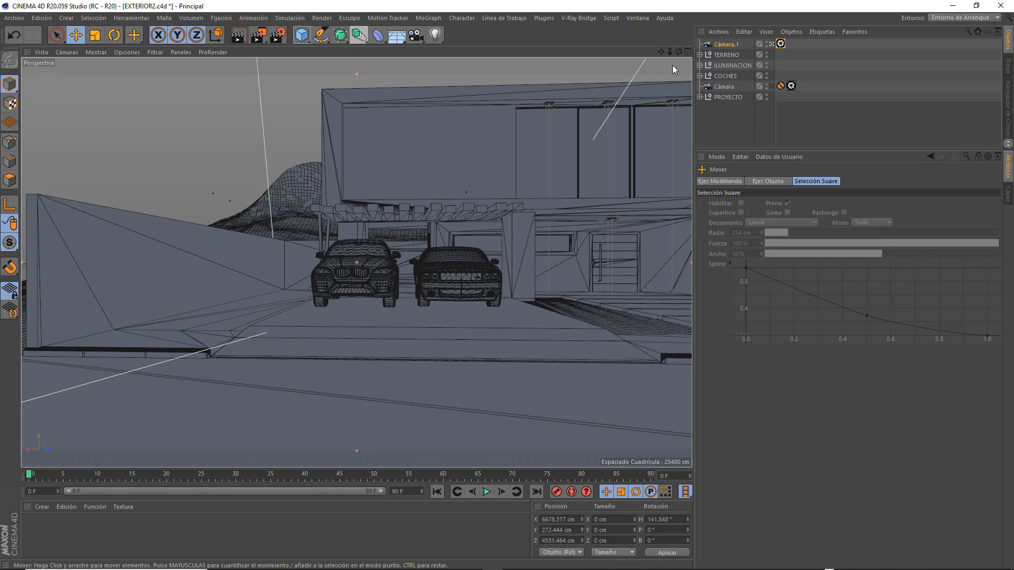
left_click_drag(661, 51, 626, 63)
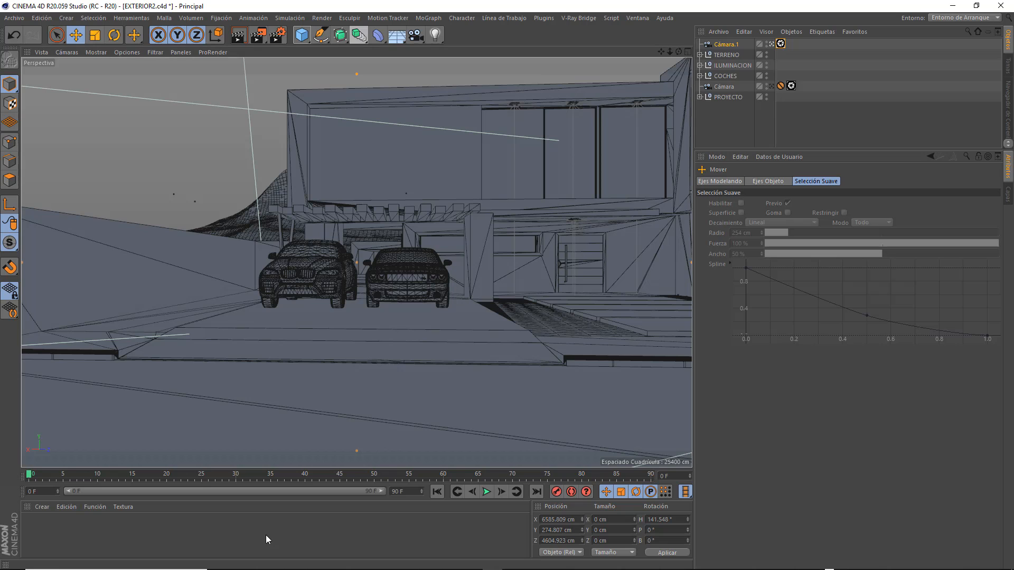
Open the project settings and check the frame rate.
left_click(42, 18)
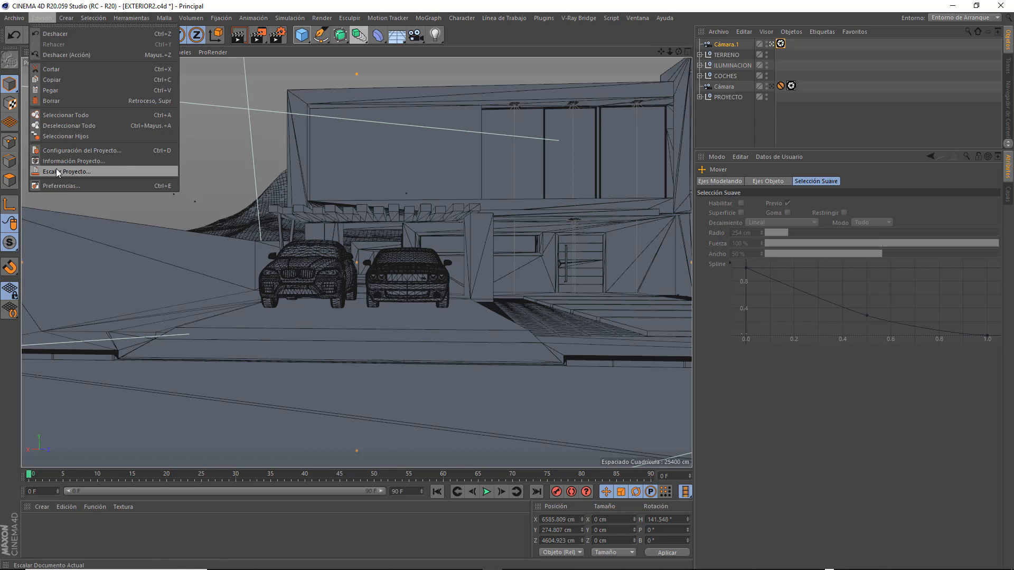
left_click(71, 151)
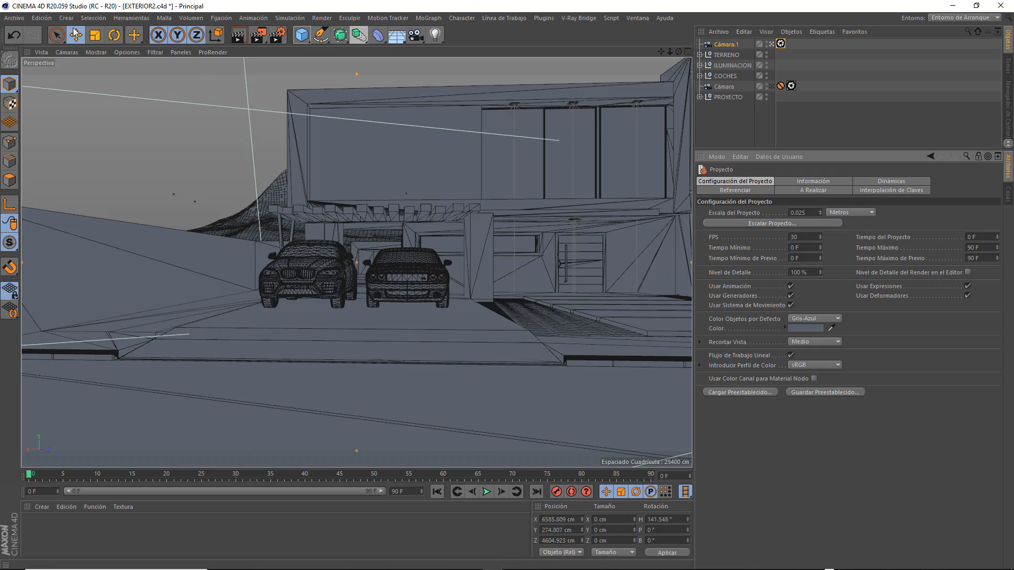
left_click(41, 20)
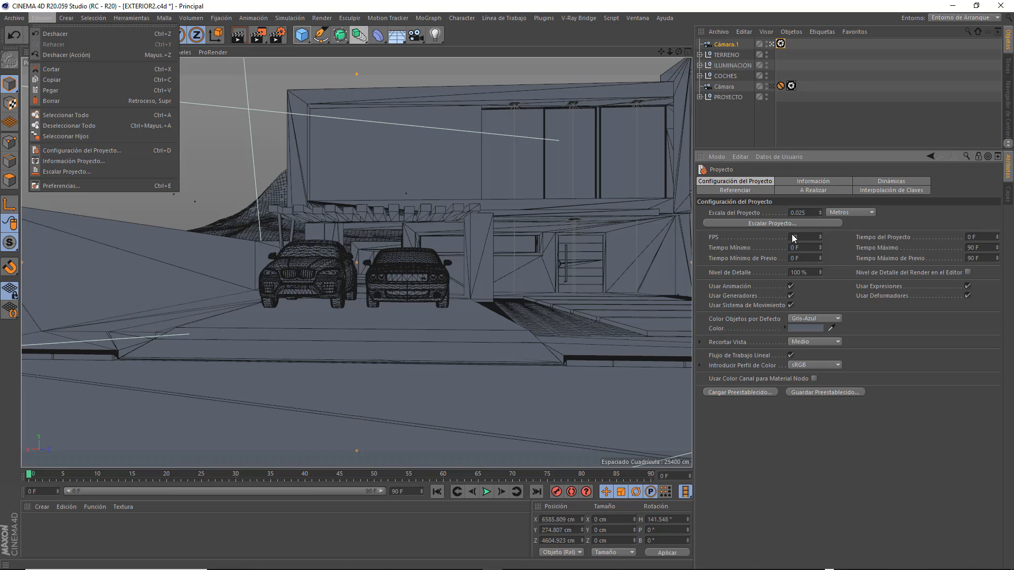
left_click(830, 242)
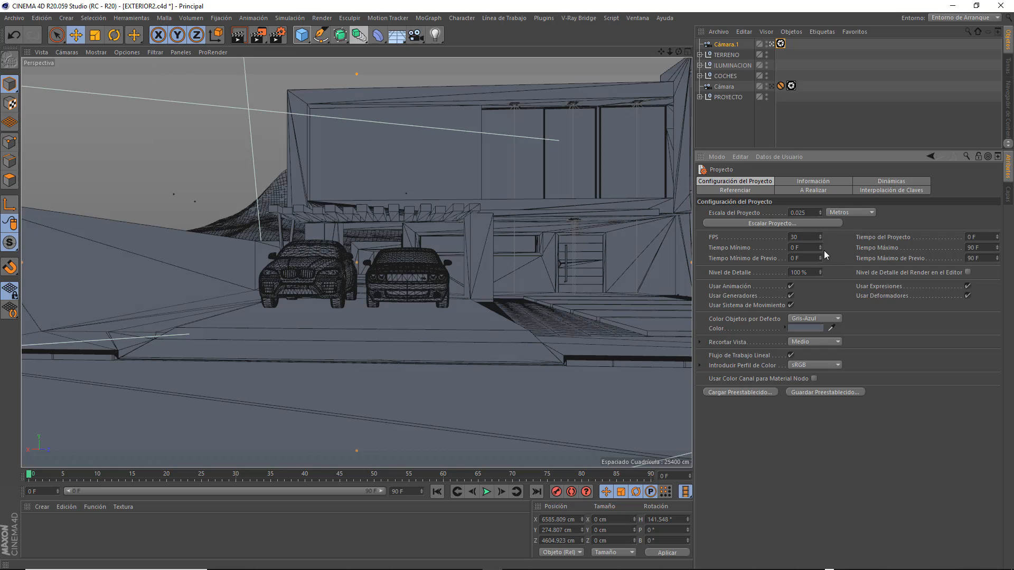
left_click_drag(799, 237, 784, 240)
key("Return")
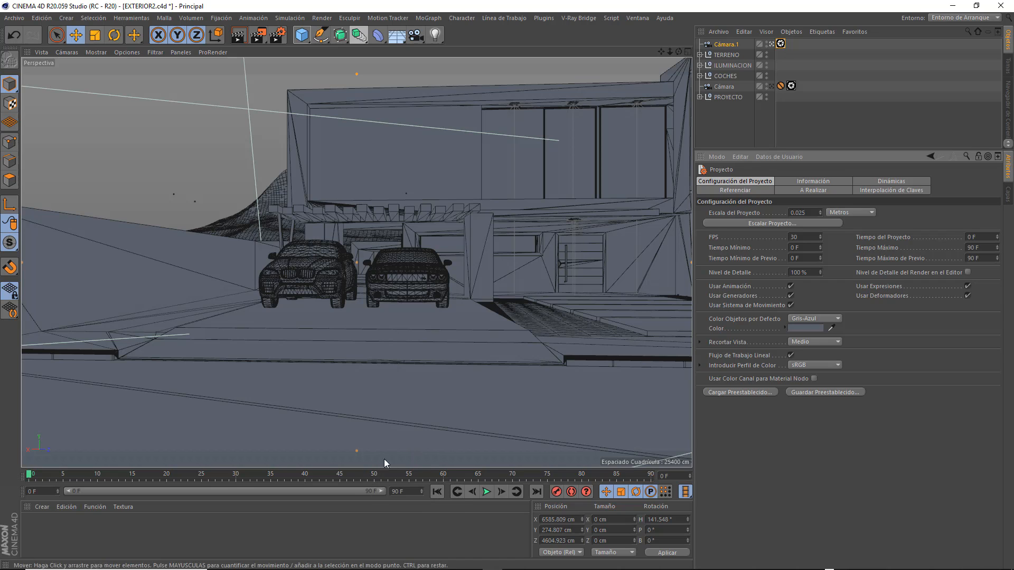
Set the animation length to 150 frames and extend the visible timeline range to frame 150.
left_click_drag(410, 493, 382, 490)
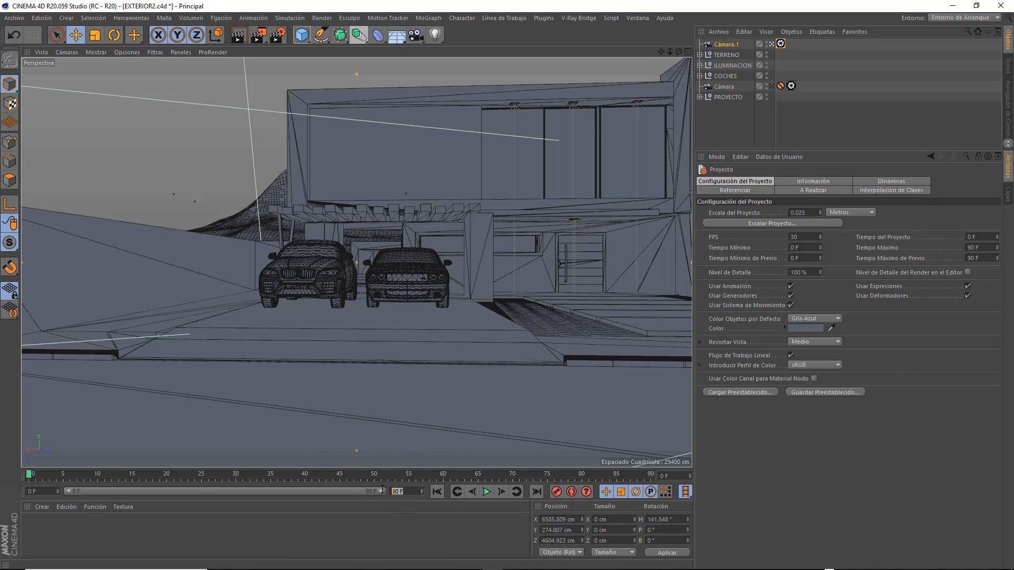
type("150")
key("Return")
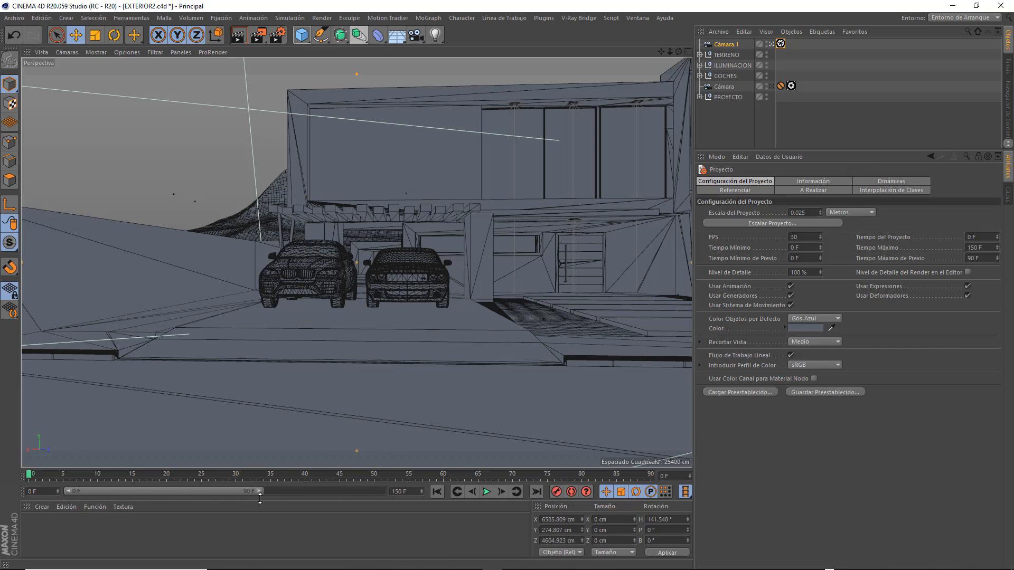
left_click_drag(260, 492, 395, 495)
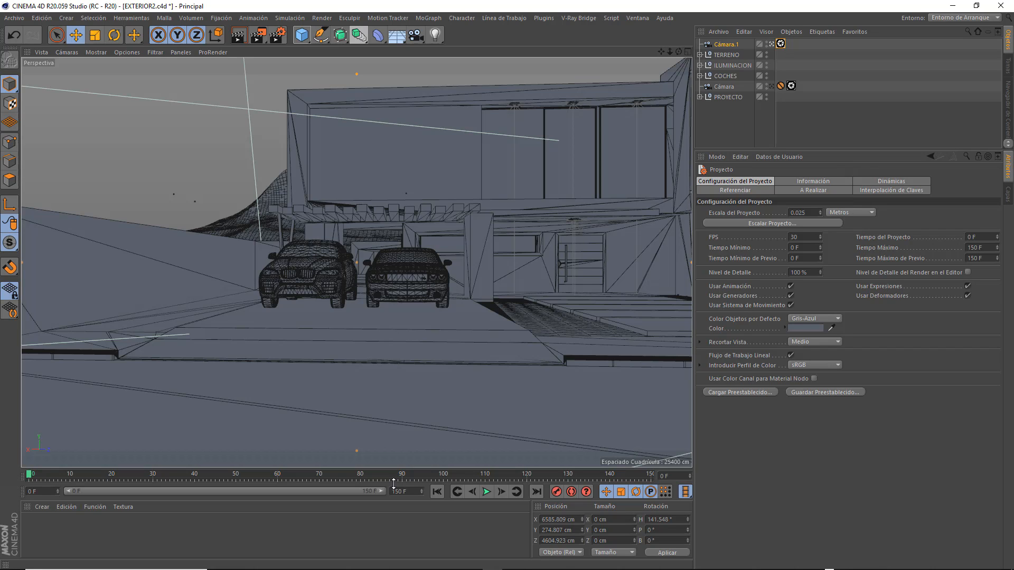
Enable automatic keyframing and, at frame 150, move the camera sideways along the facade to about X 5793, Y 279, Z 5235 cm.
left_click(572, 491)
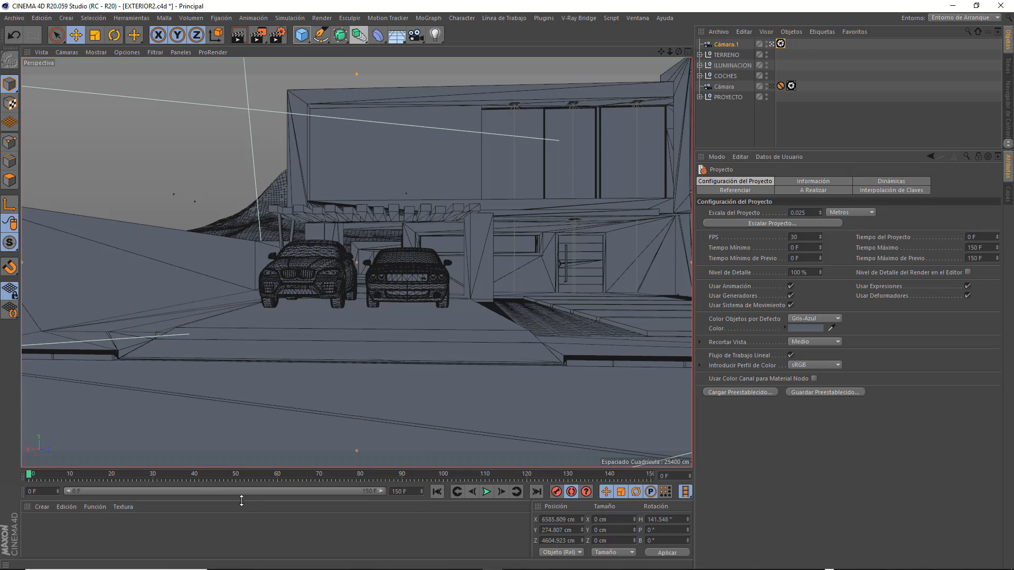
left_click_drag(30, 478, 664, 478)
middle_click(566, 295)
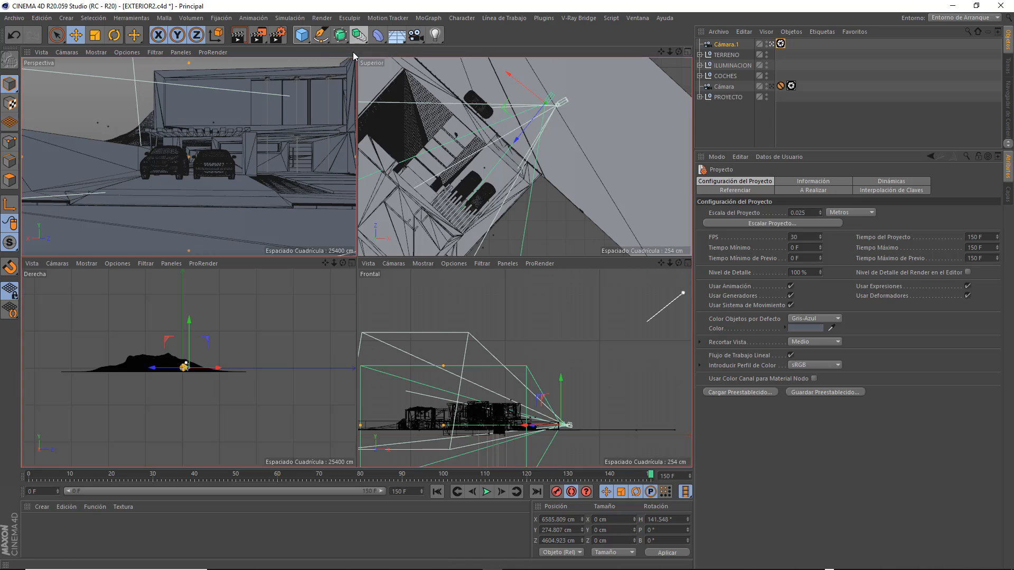
left_click(352, 51)
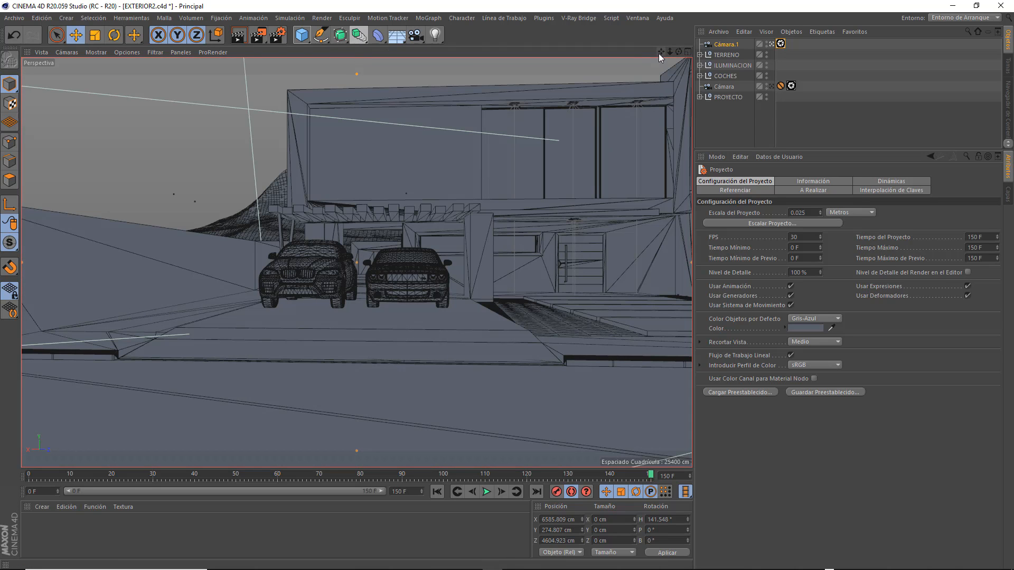
mouse_move(661, 52)
left_mouse_down()
mouse_move(641, 66)
mouse_move(662, 56)
left_mouse_up()
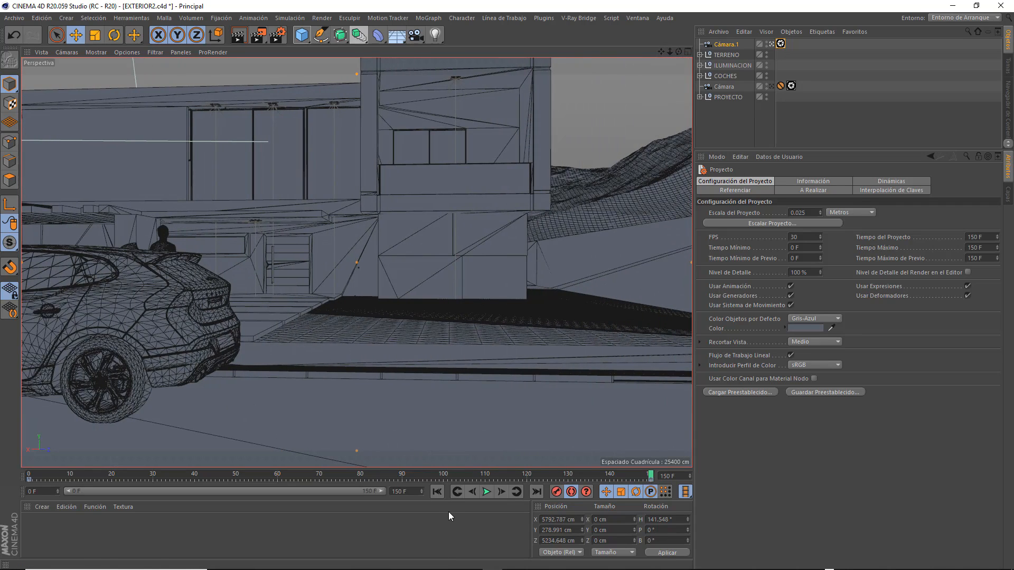
Play the camera animation from the start to review the movement, and return to frame 0.
left_click(437, 492)
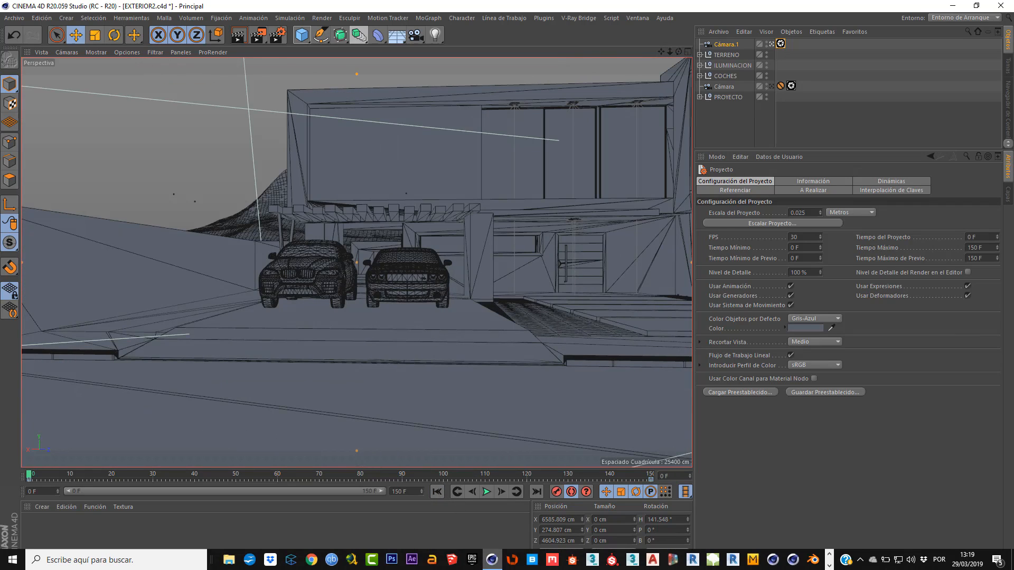
left_click(486, 493)
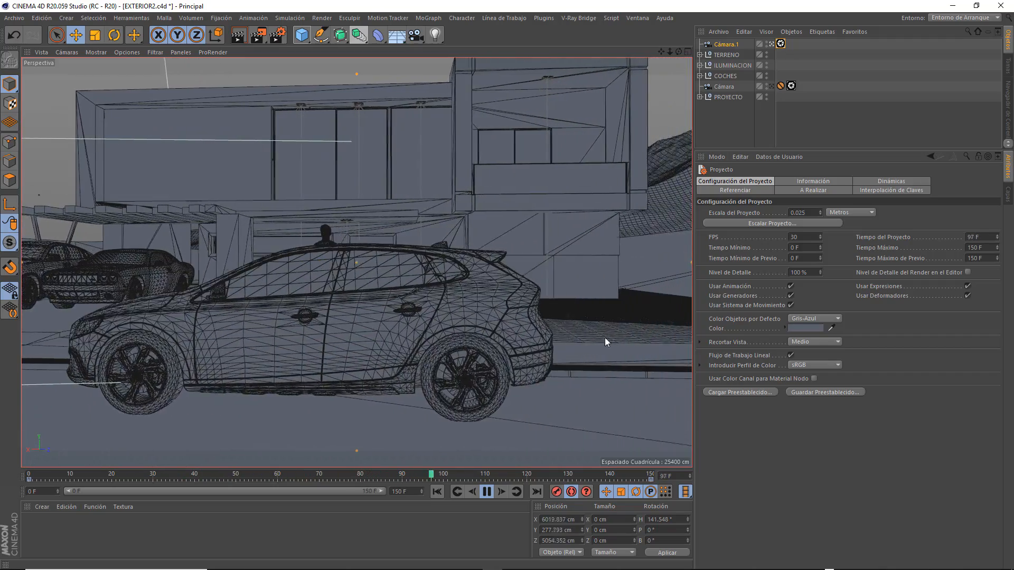
left_click(487, 493)
left_click(437, 492)
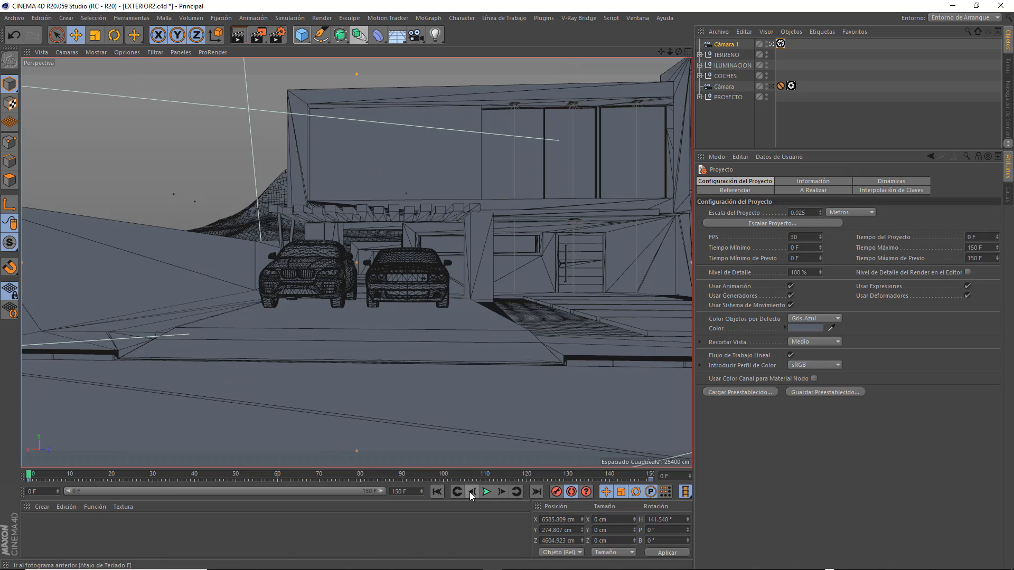
Play the camera animation in the top view to examine the camera's path in front of the house.
left_click(688, 51)
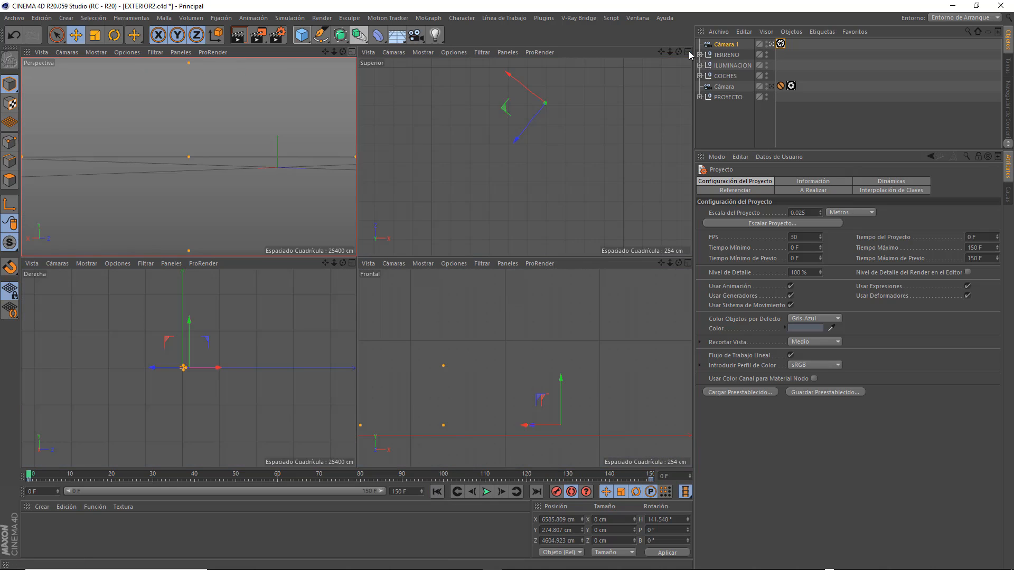
left_click(689, 52)
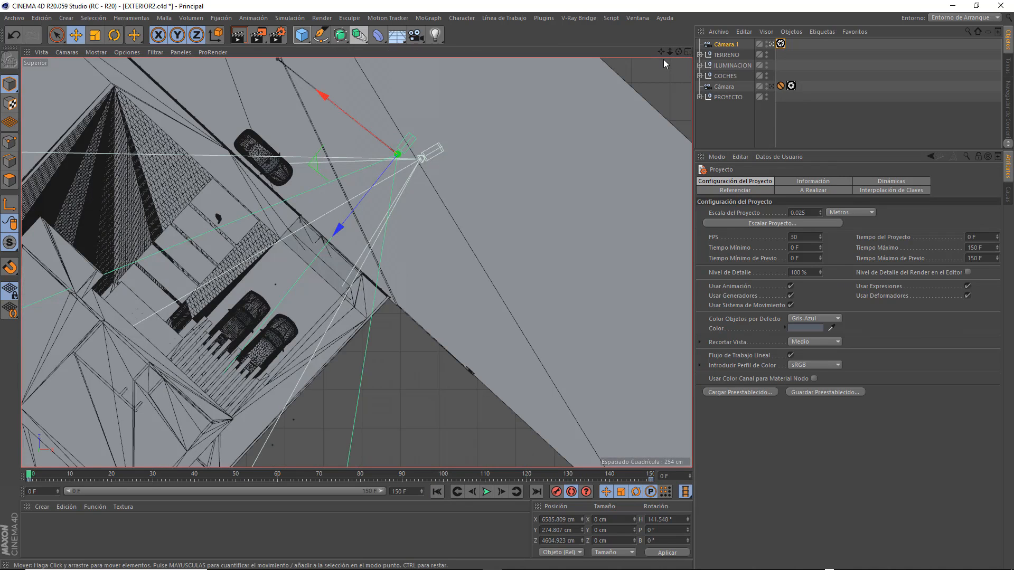
left_click_drag(661, 54, 661, 90)
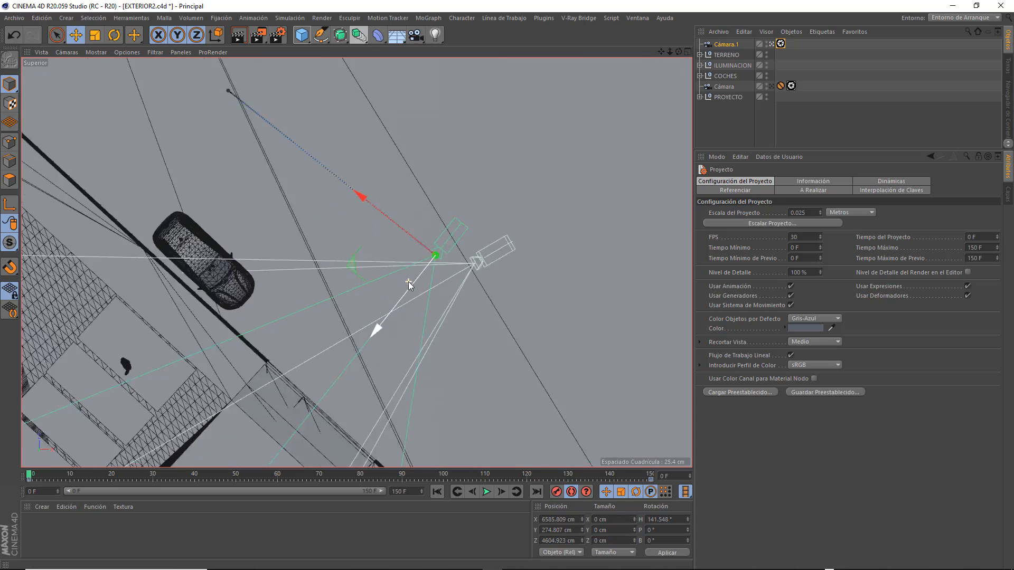
scroll(409, 285, "up", 3)
mouse_move(661, 52)
left_mouse_down()
mouse_move(691, 82)
mouse_move(671, 59)
left_mouse_up()
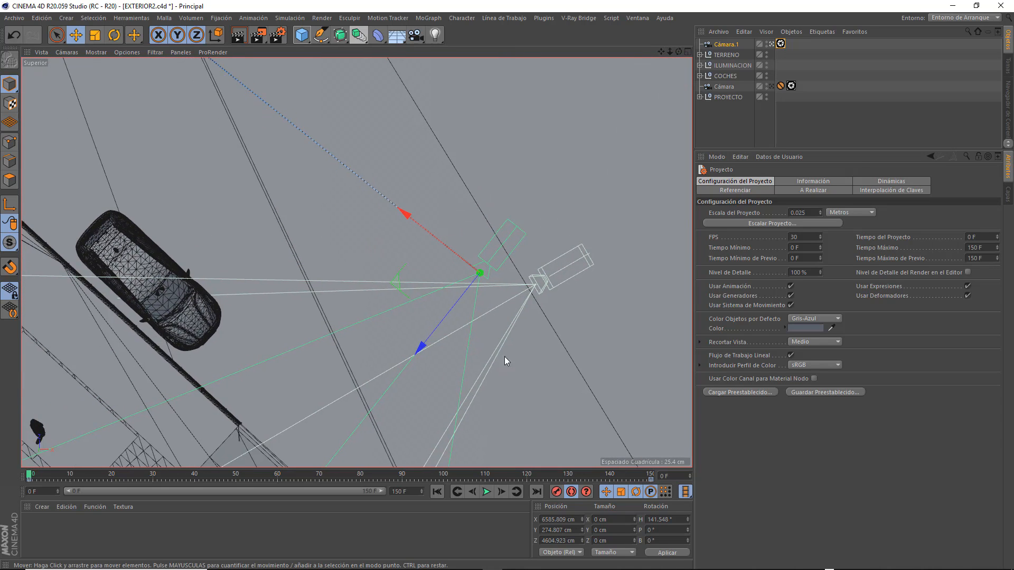
left_click(487, 493)
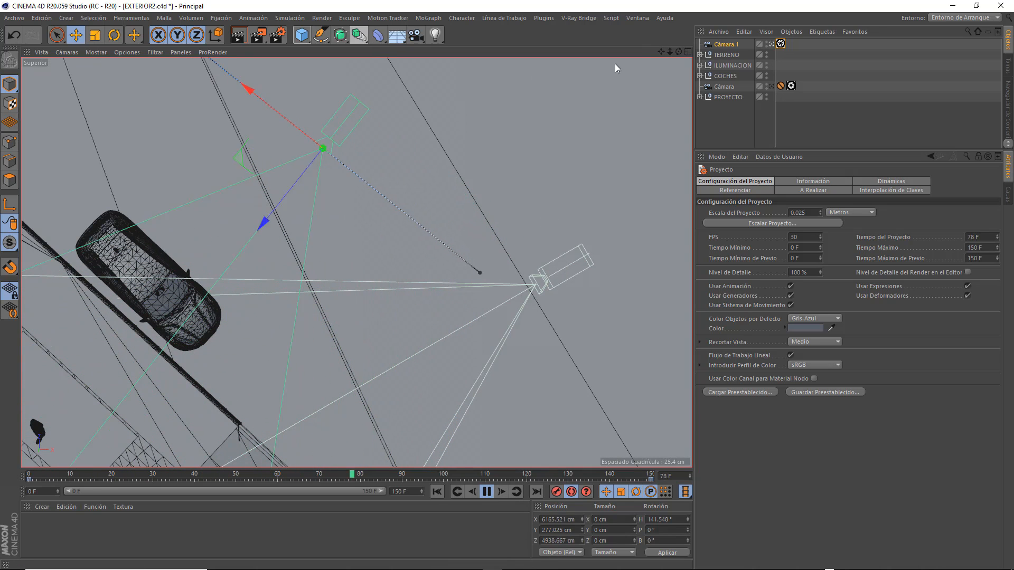
left_click_drag(667, 55, 624, 210)
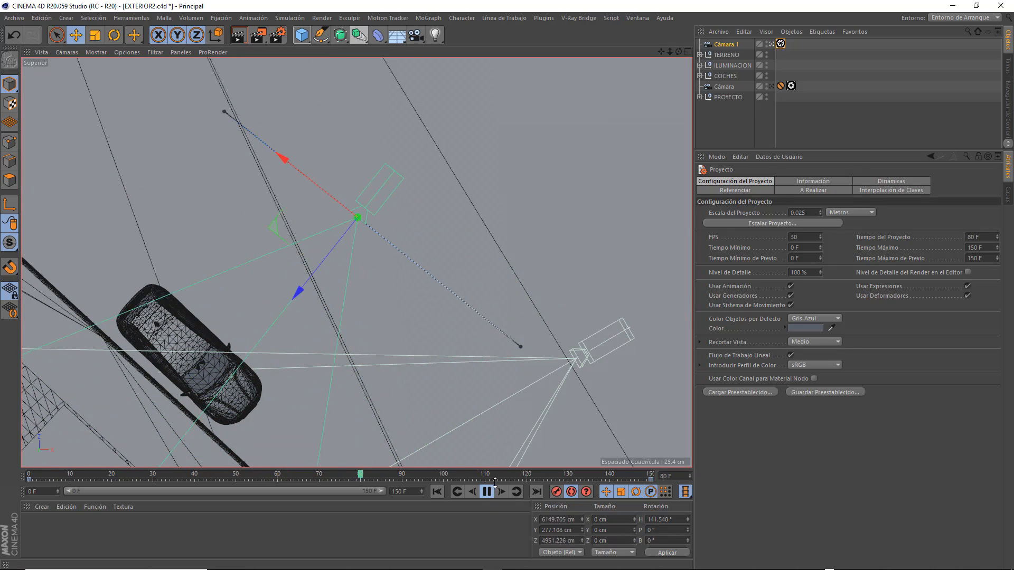
Watch the animation in the perspective view through the camera, stop playback and return to frame 0.
left_click(688, 51)
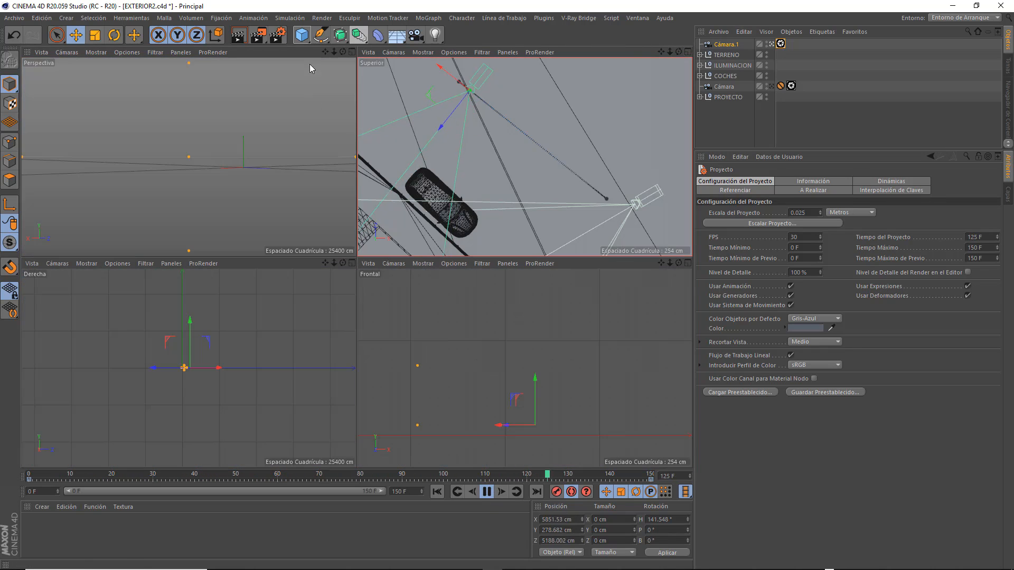
left_click(353, 51)
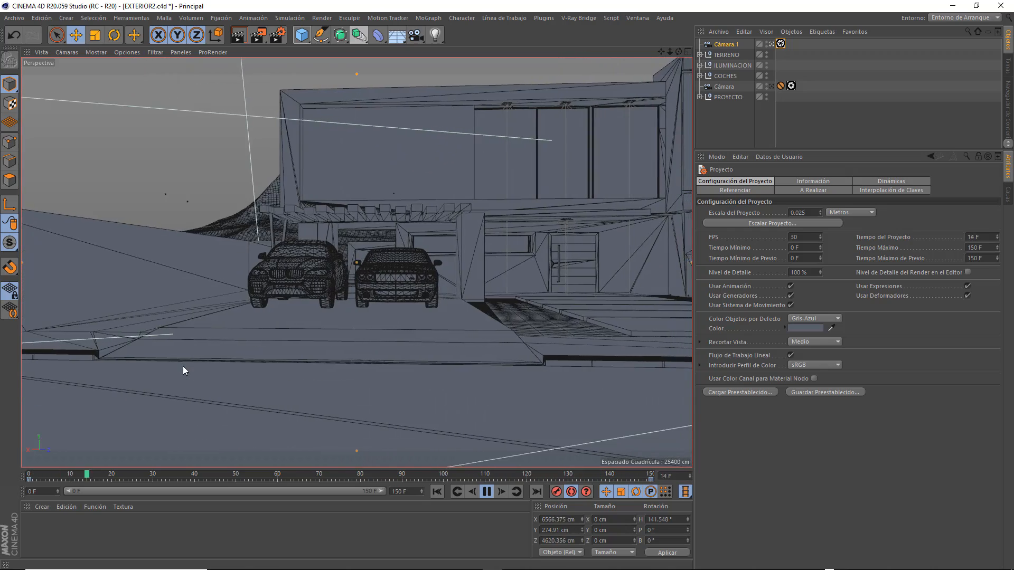
left_click(485, 493)
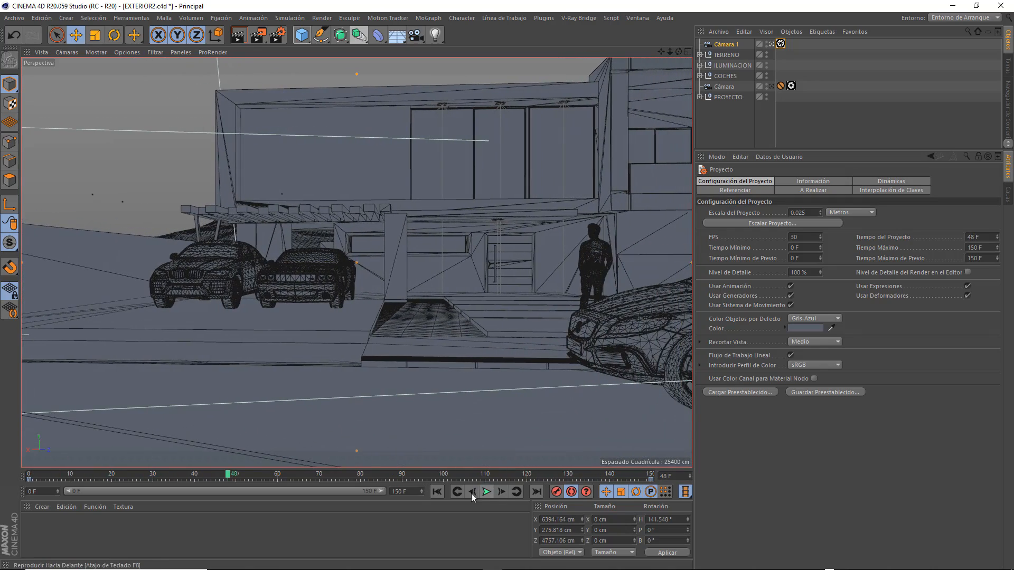
key("shift+f")
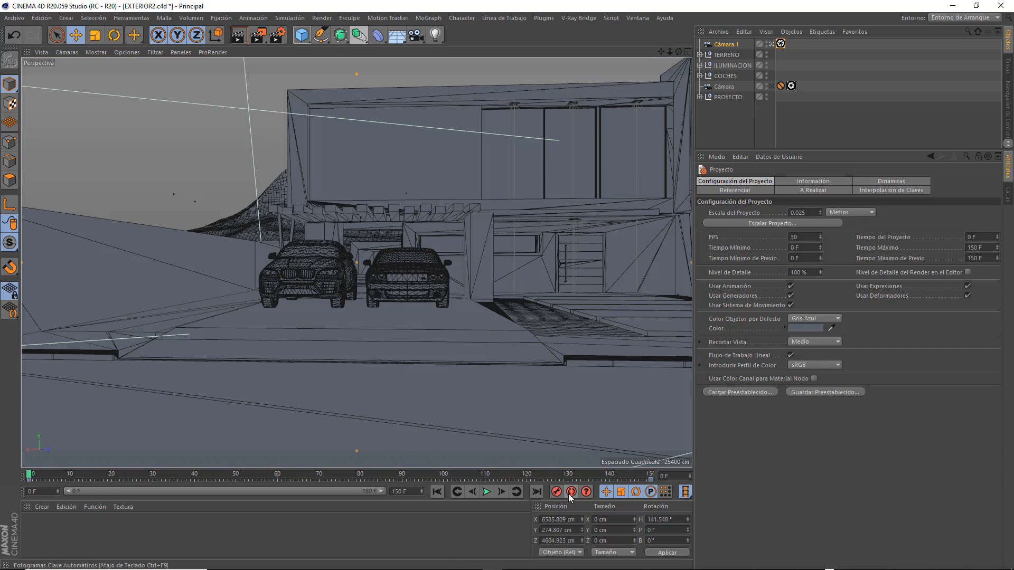
Add a second V-Ray physical camera to the scene from the current view.
left_click(576, 18)
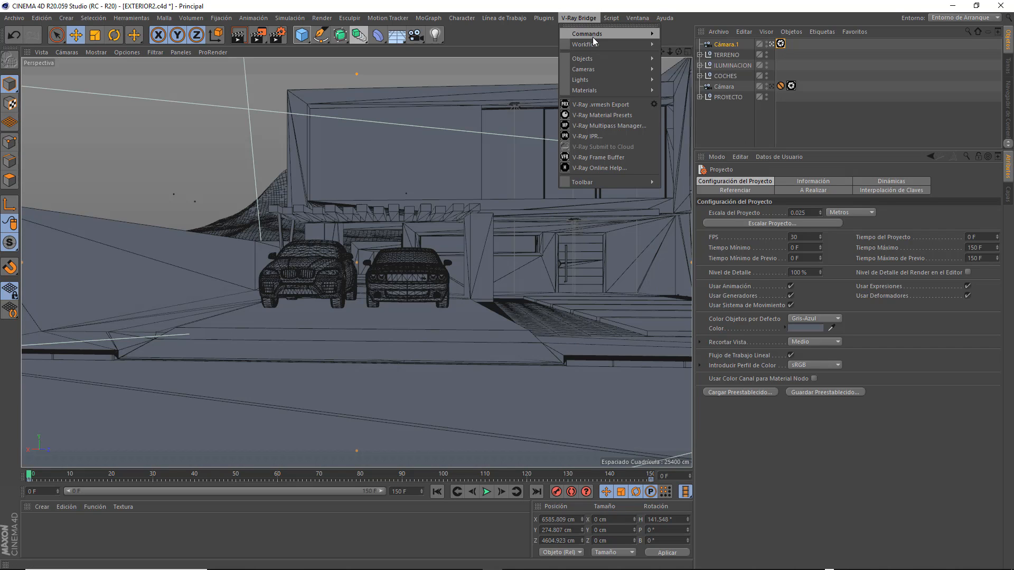
mouse_move(594, 64)
left_click(701, 73)
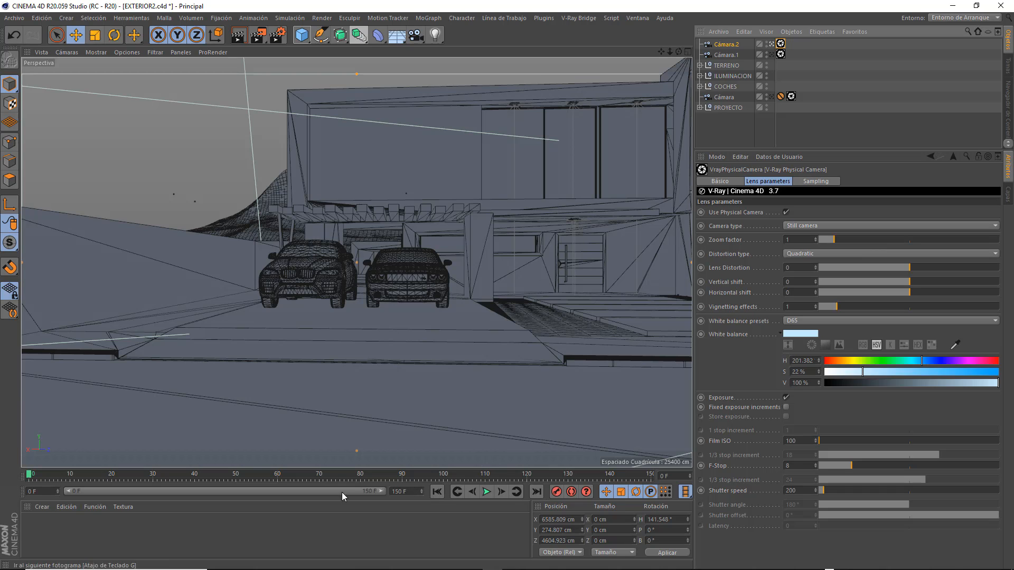
Keyframe the new camera automatically at frame 75 near X 5999, Y 275, Z 3866 cm and at frame 150 near X 5025, Y 288, Z 4639 cm.
left_click(571, 492)
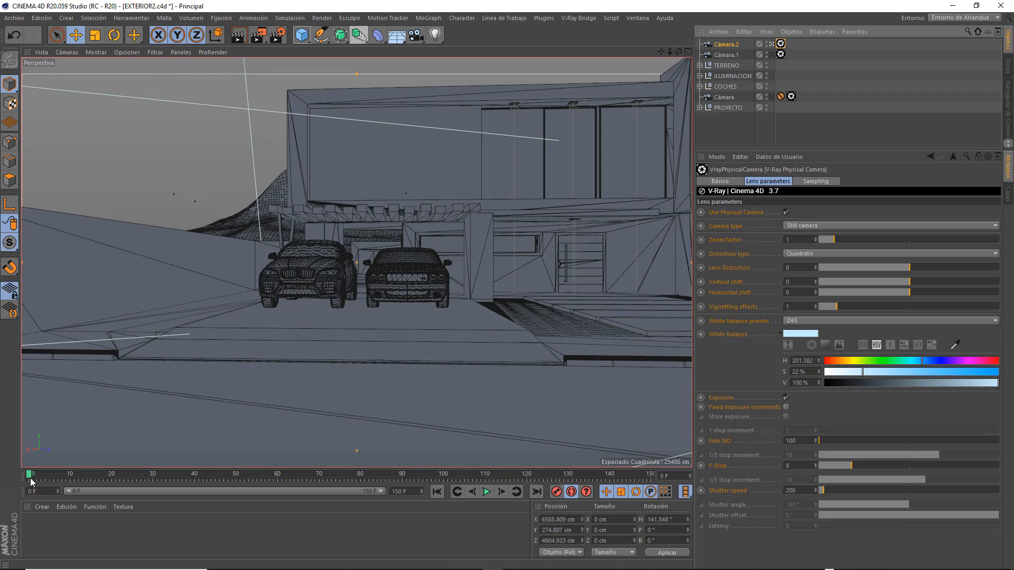
left_click_drag(31, 478, 342, 482)
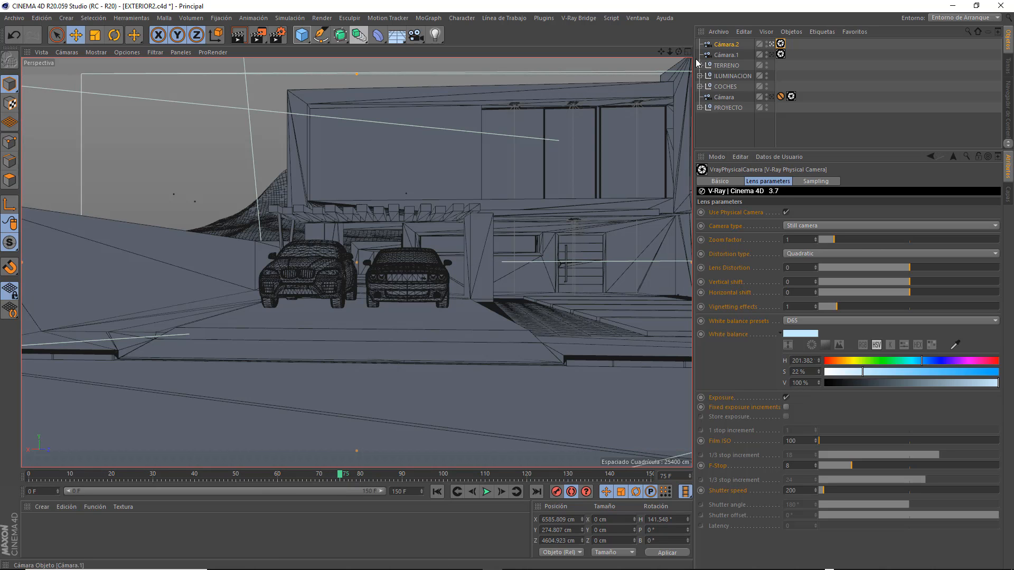
left_click_drag(670, 52, 739, 54)
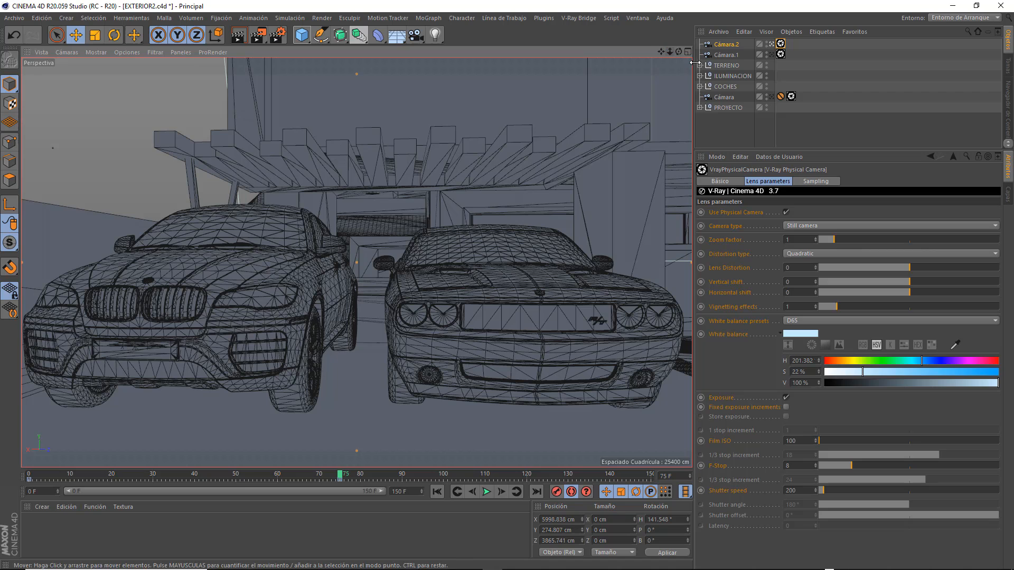
left_click_drag(340, 477, 626, 477)
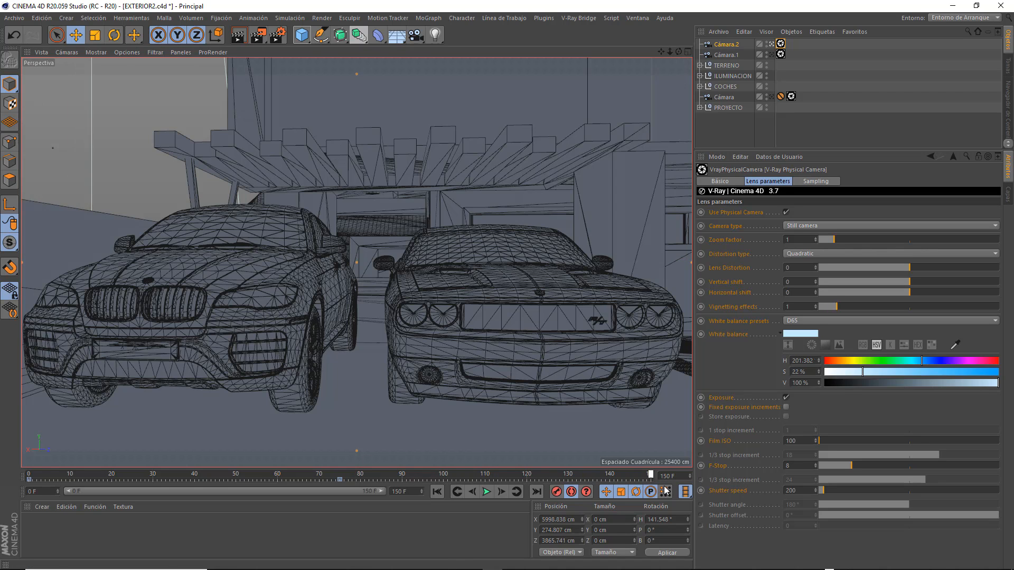
mouse_move(662, 52)
left_mouse_down()
mouse_move(588, 52)
mouse_move(661, 49)
left_mouse_up()
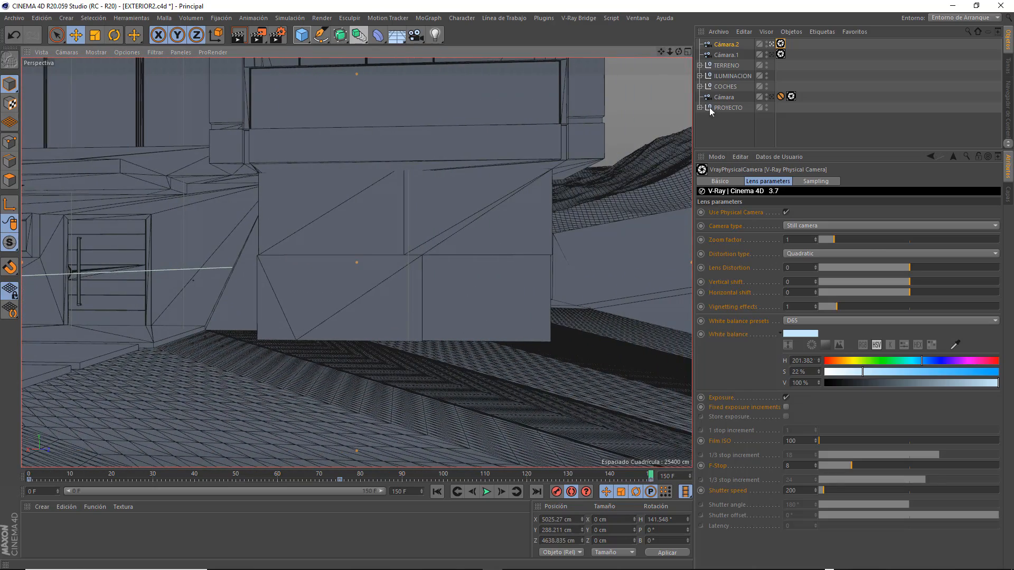
Play the new camera's animation from the start to review its movement, and return to frame 0.
left_click(436, 491)
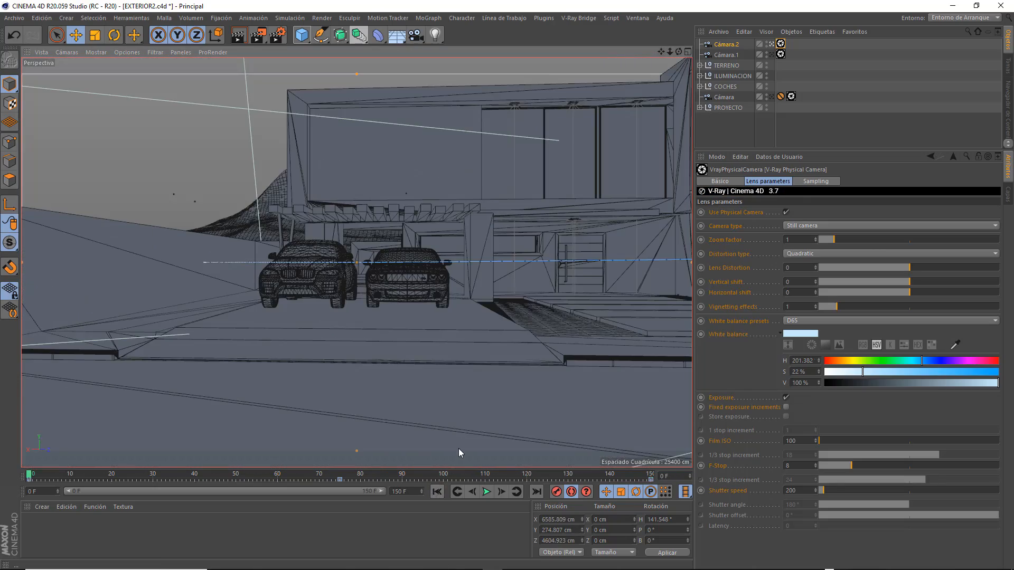
left_click(486, 492)
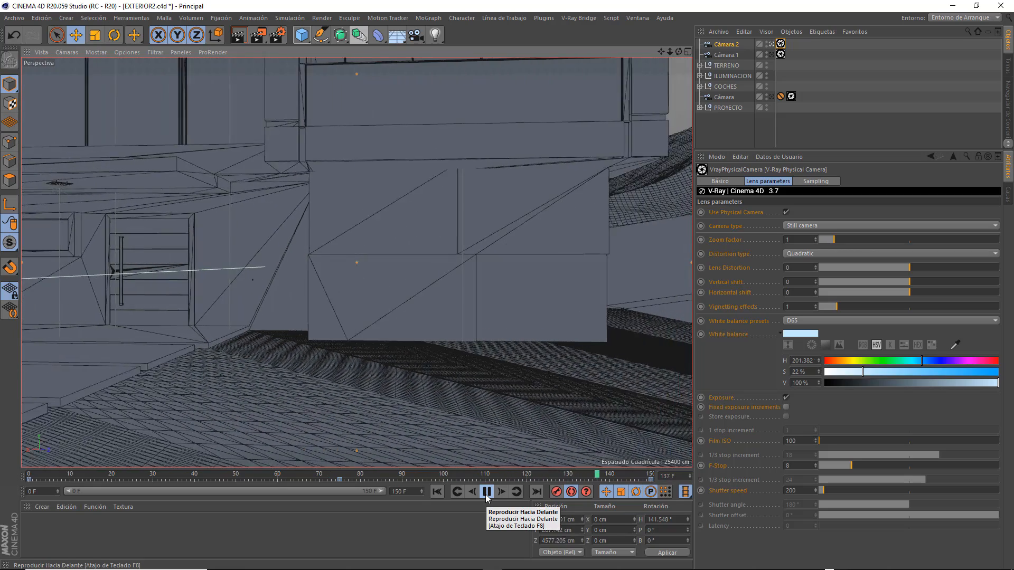
left_click(437, 493)
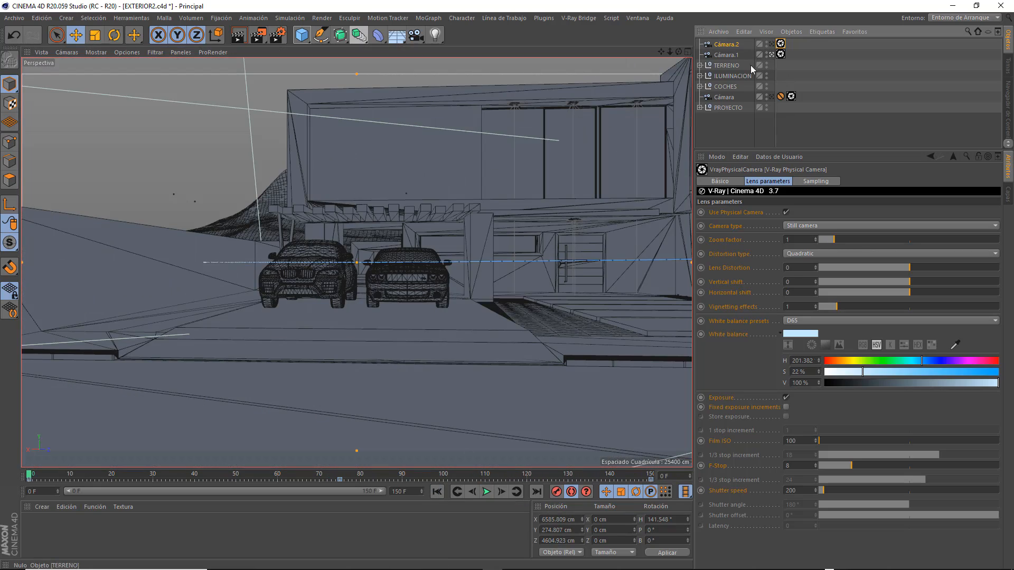
Select Cámara.1, play its animation for comparison, and return to frame 0.
left_click(728, 56)
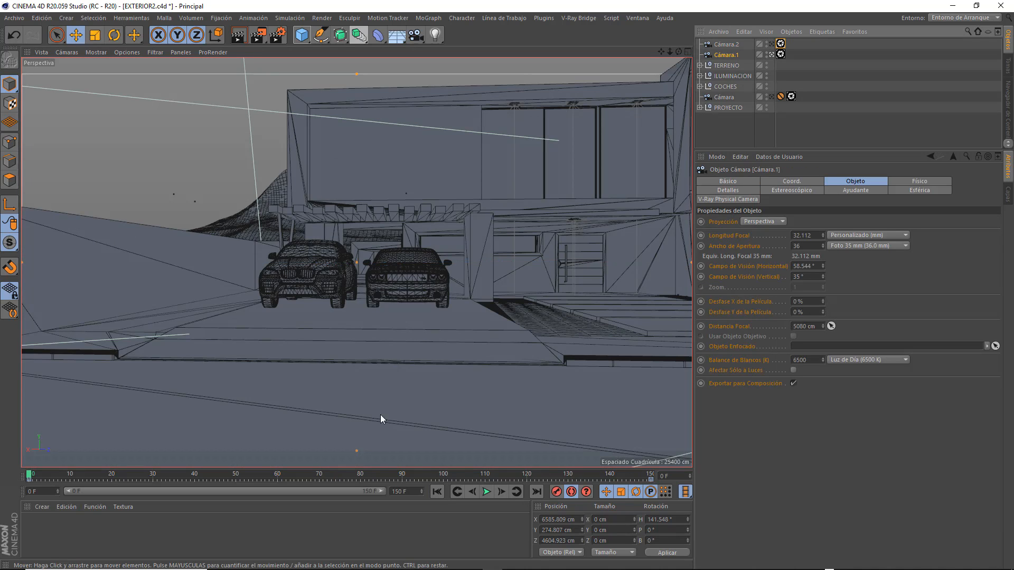
left_click(487, 492)
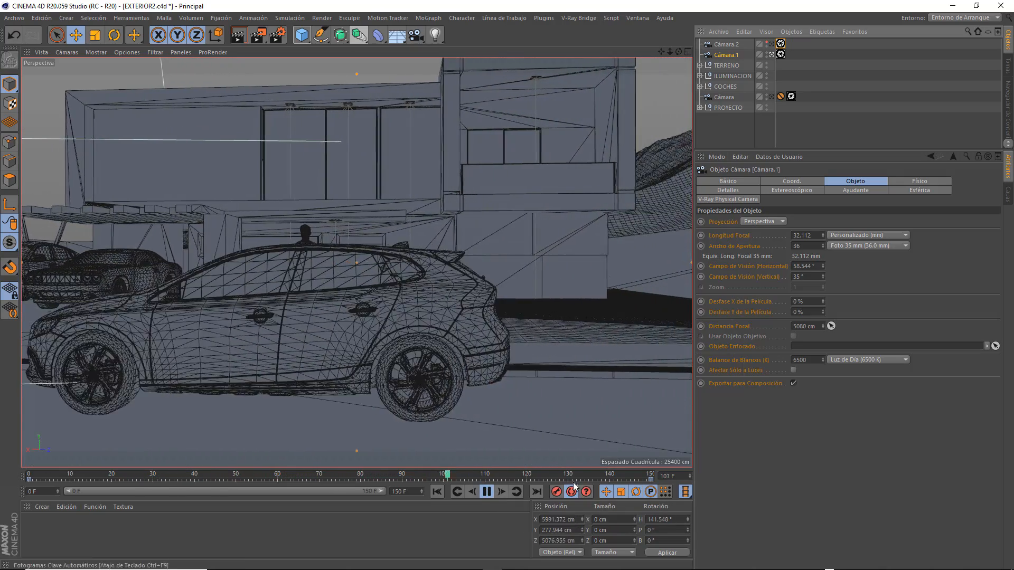
left_click(487, 493)
left_click(438, 492)
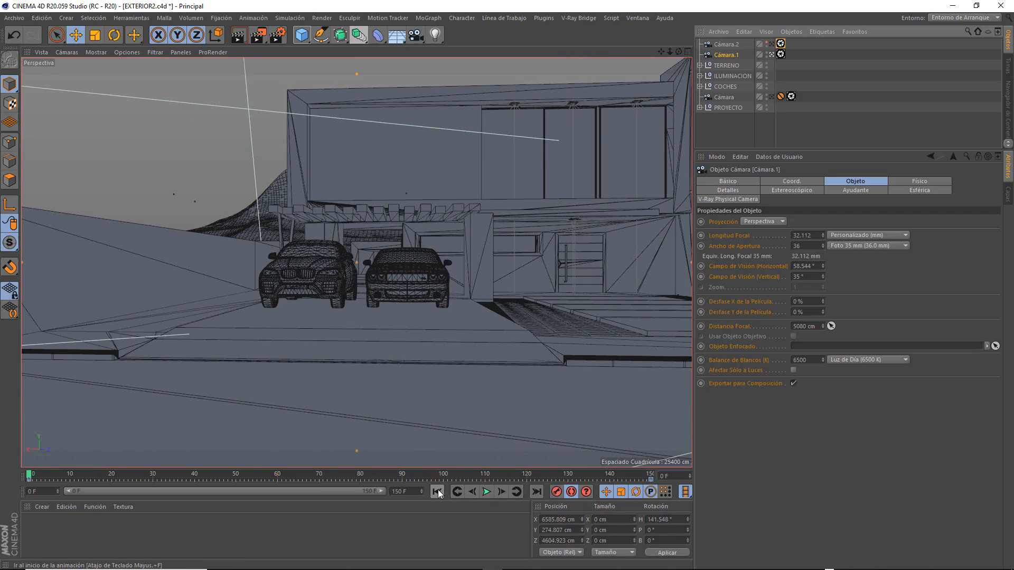
Delete the two animated cameras, Cámara.1 and Cámara.2, from the scene.
key("ctrl+z")
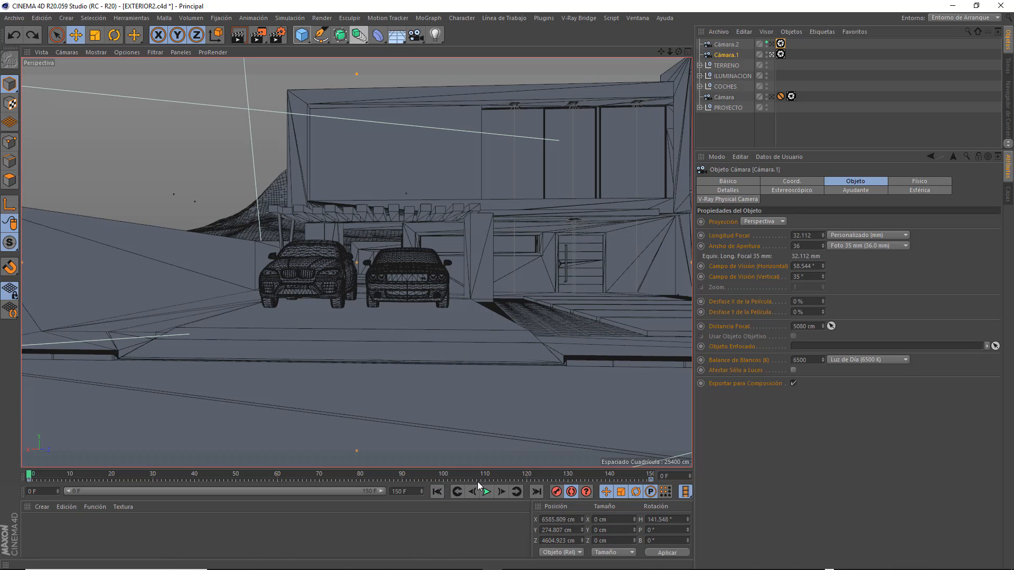
left_click(729, 46)
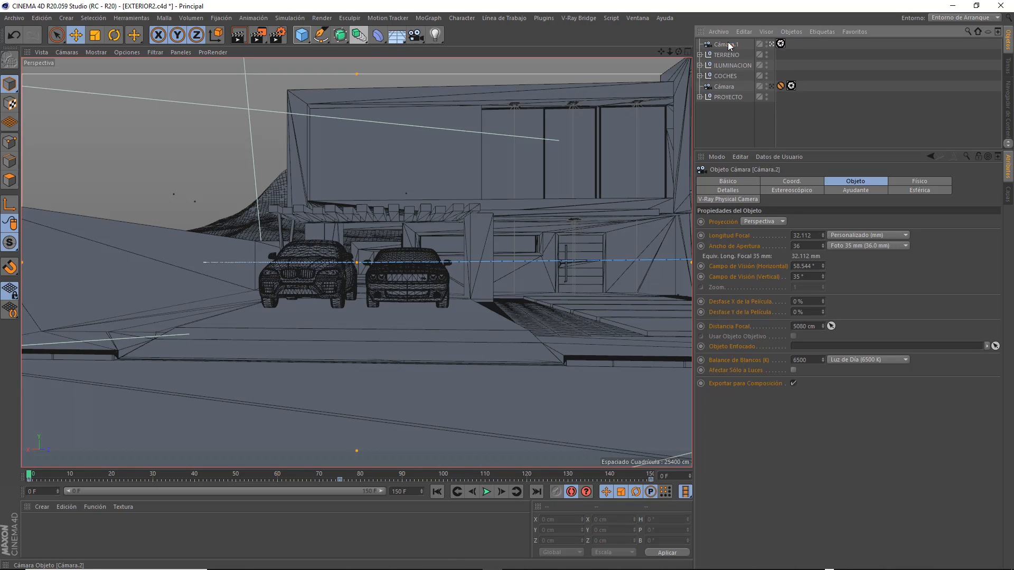
left_click(728, 55, "ctrl")
key("Delete")
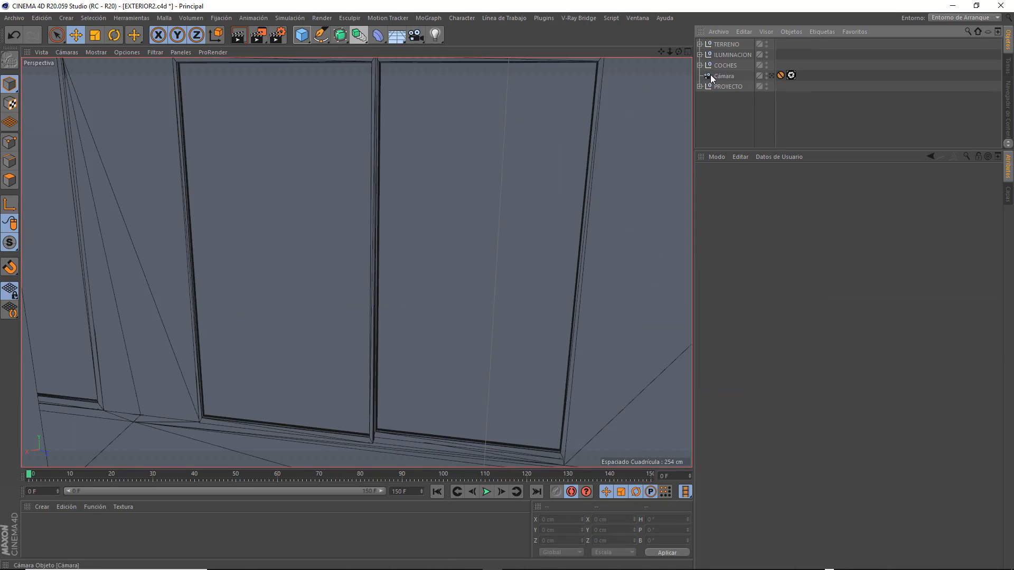
Look through the original camera Cámara, duplicate it and remove the protection tag from the copy.
left_click(772, 76)
left_click(725, 77)
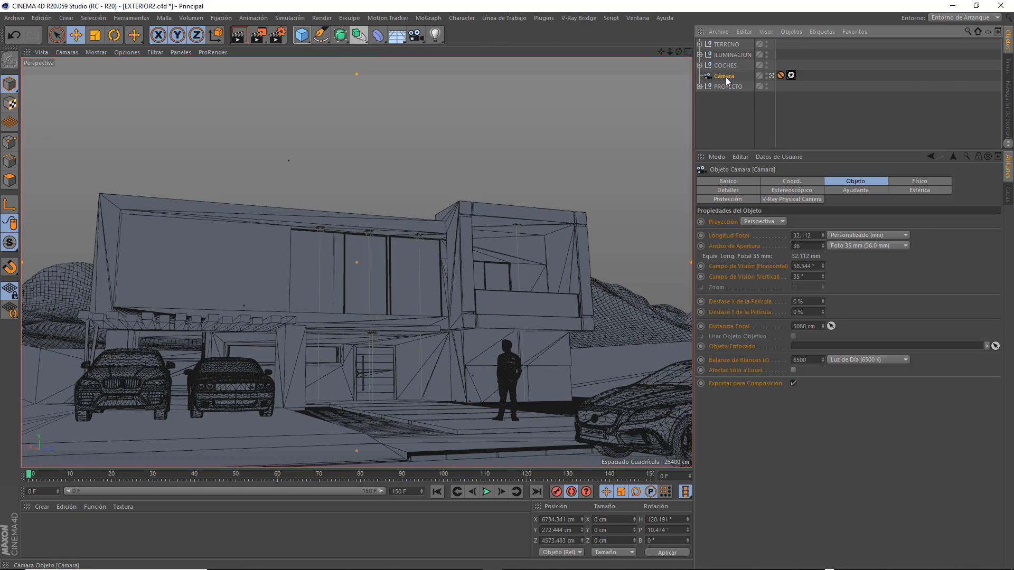
key("ctrl+c")
key("ctrl+v")
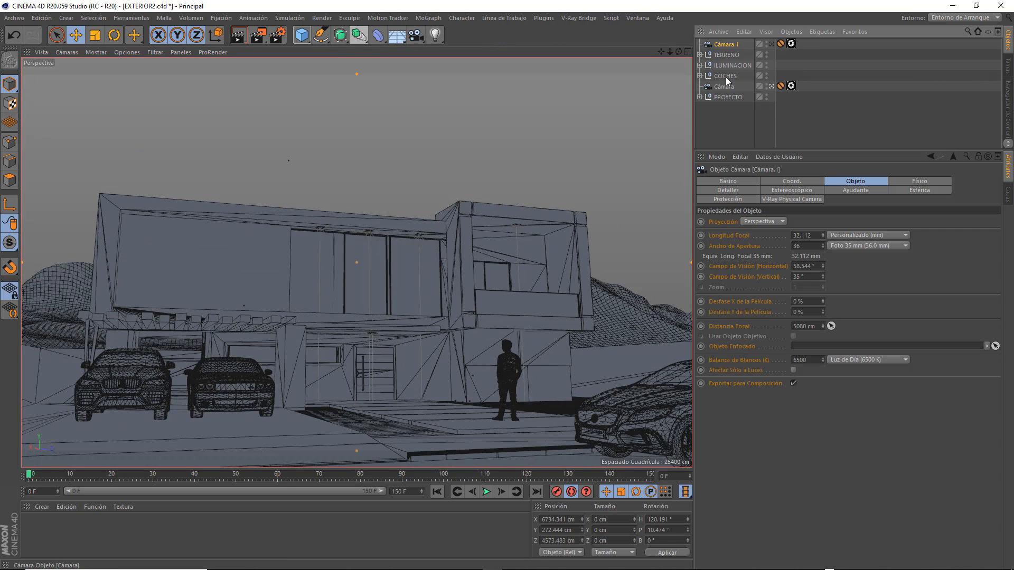
left_click(781, 45)
key("Delete")
Rename the duplicated camera as anima1 and look through it.
left_click(727, 44)
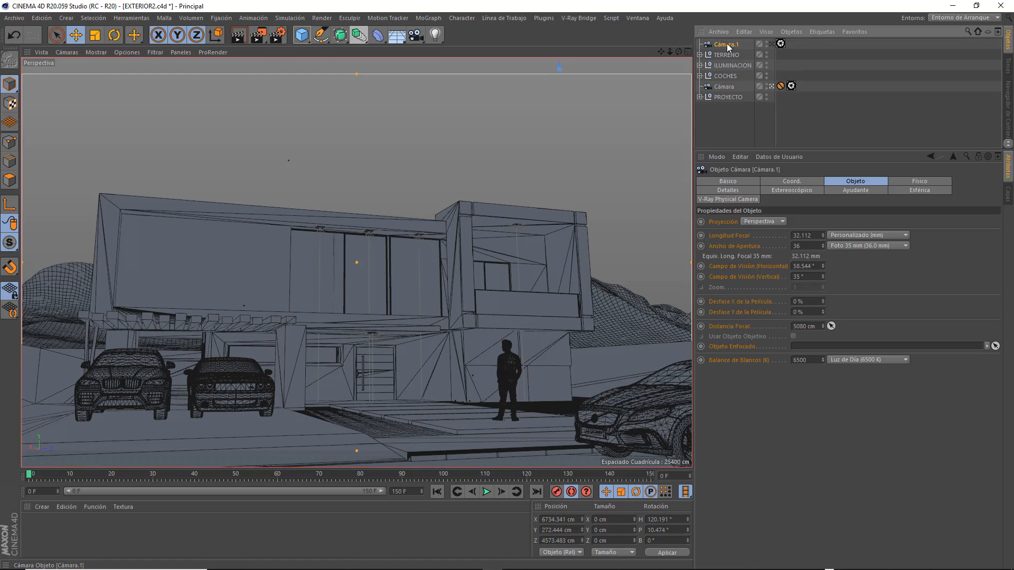
double_click(727, 44)
type("anima")
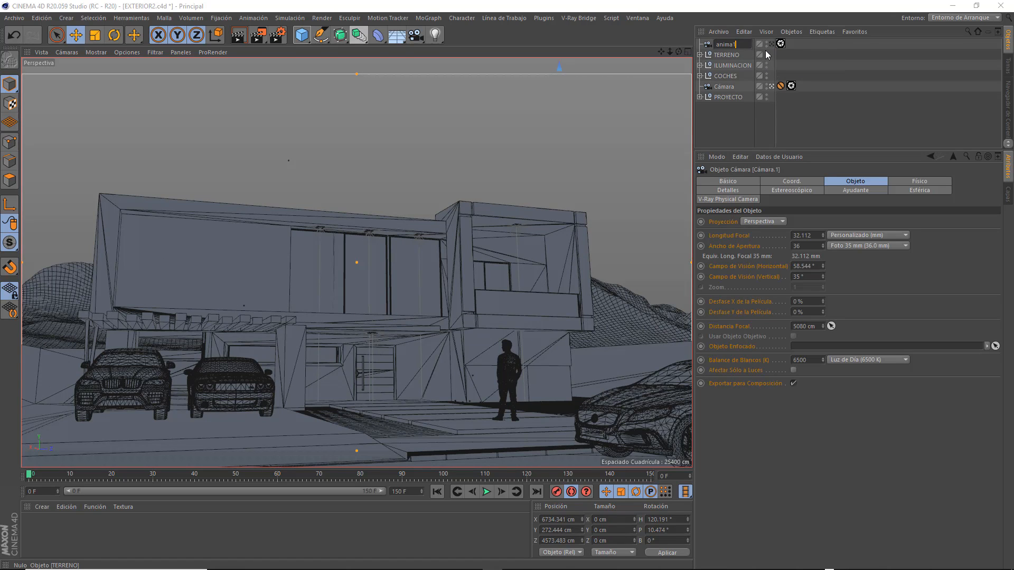
type("1")
key("Return")
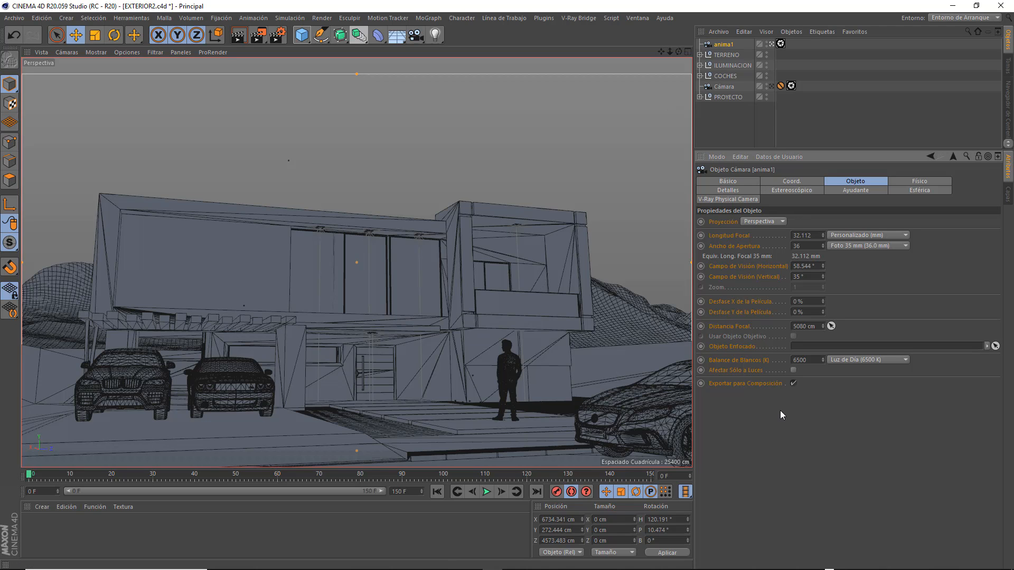
Turn off automatic keyframing and frame the parked cars with anima1 at about X 6129, Y 295, Z 3947 cm, heading about 133°, pitch 0°.
left_click(570, 496)
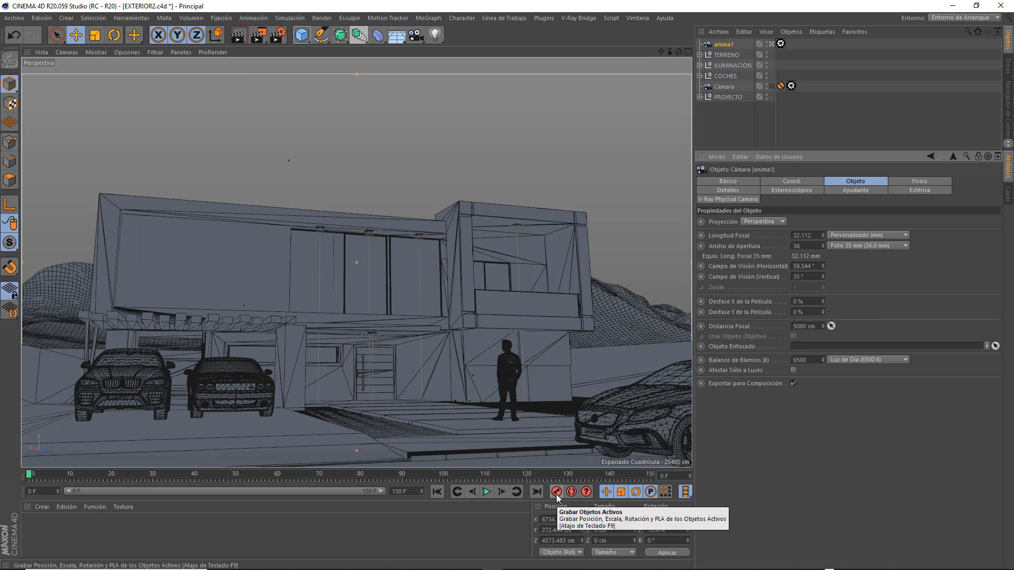
left_click_drag(679, 52, 719, 19)
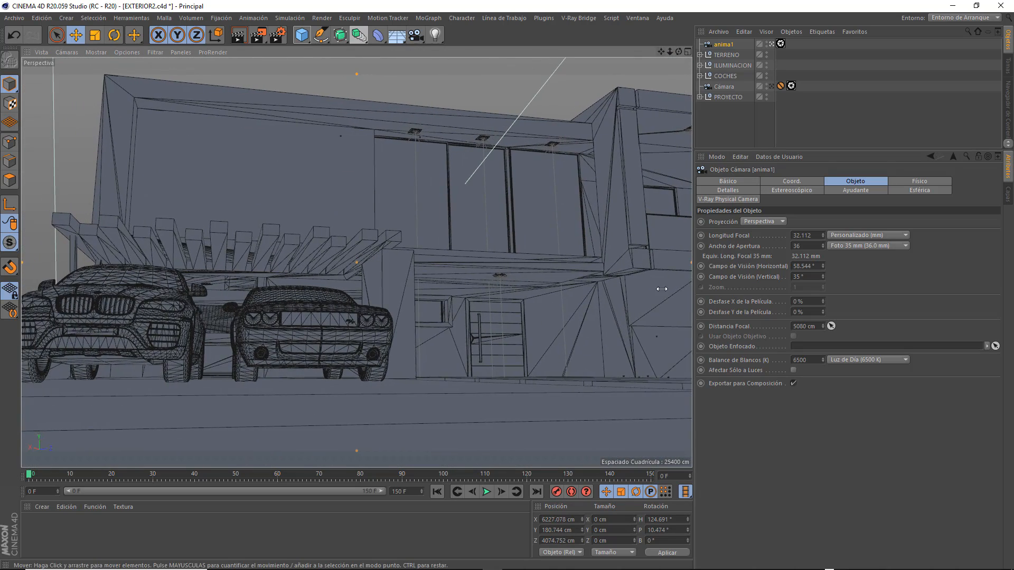
left_click_drag(674, 531, 614, 525)
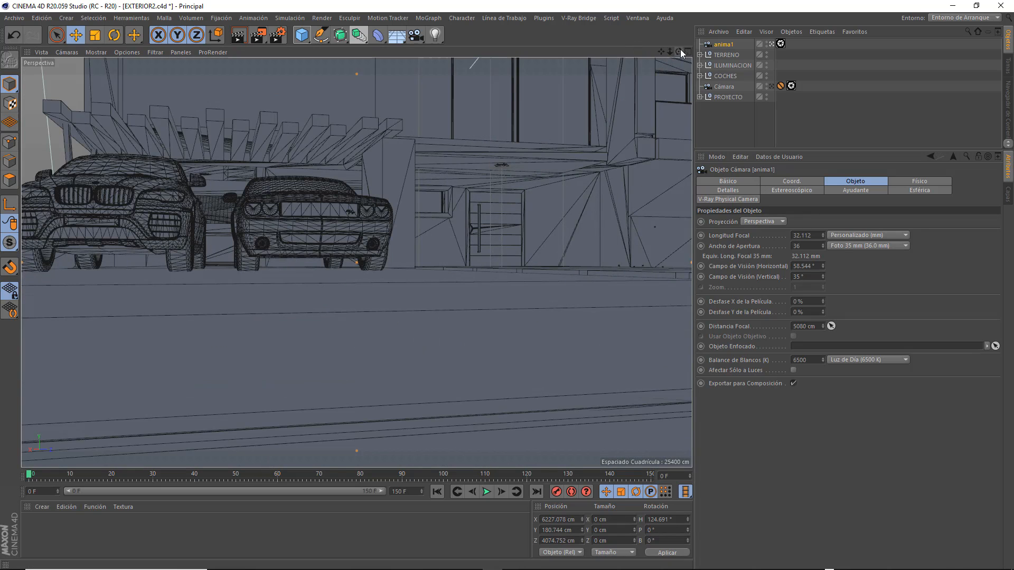
left_click_drag(661, 52, 698, 85)
mouse_move(679, 52)
left_mouse_down()
mouse_move(658, 53)
mouse_move(686, 61)
mouse_move(658, 51)
left_mouse_up()
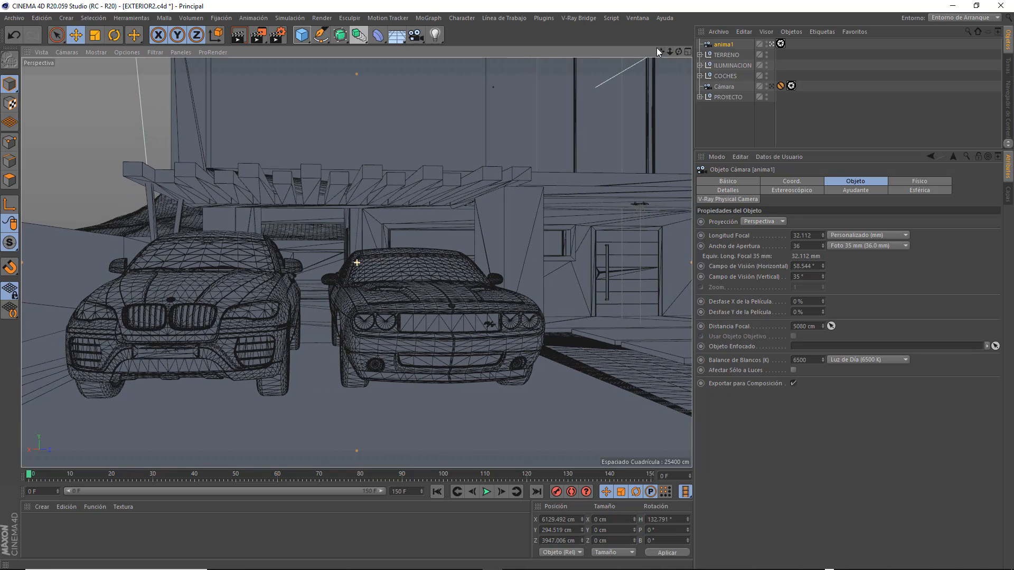
Extend the animation to 200 frames and keyframe anima1 at frame 0 and, pulled back to about X 6407, Y 295, Z 4204 cm, at frame 50.
left_click(400, 492)
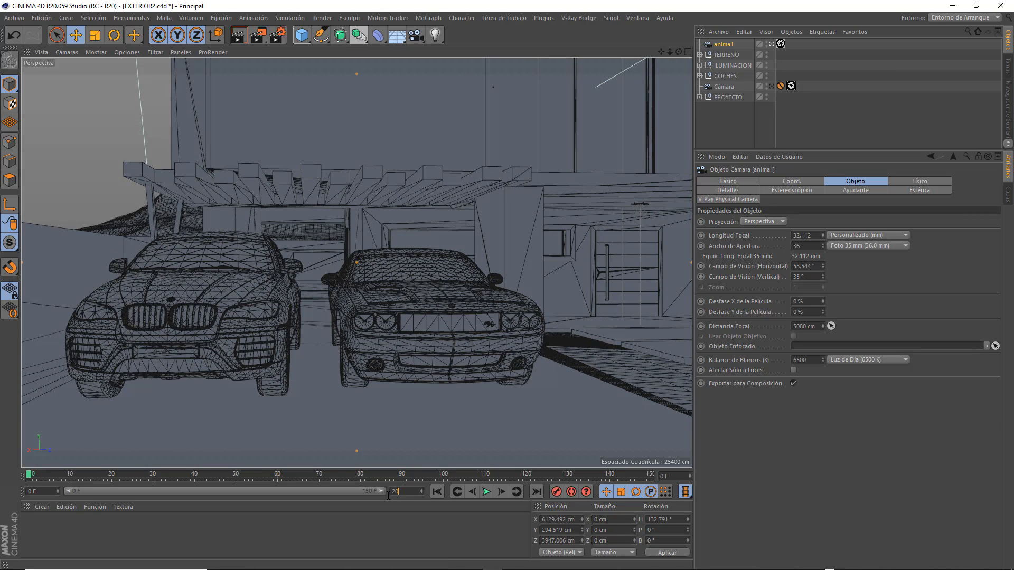
left_click_drag(305, 492, 439, 493)
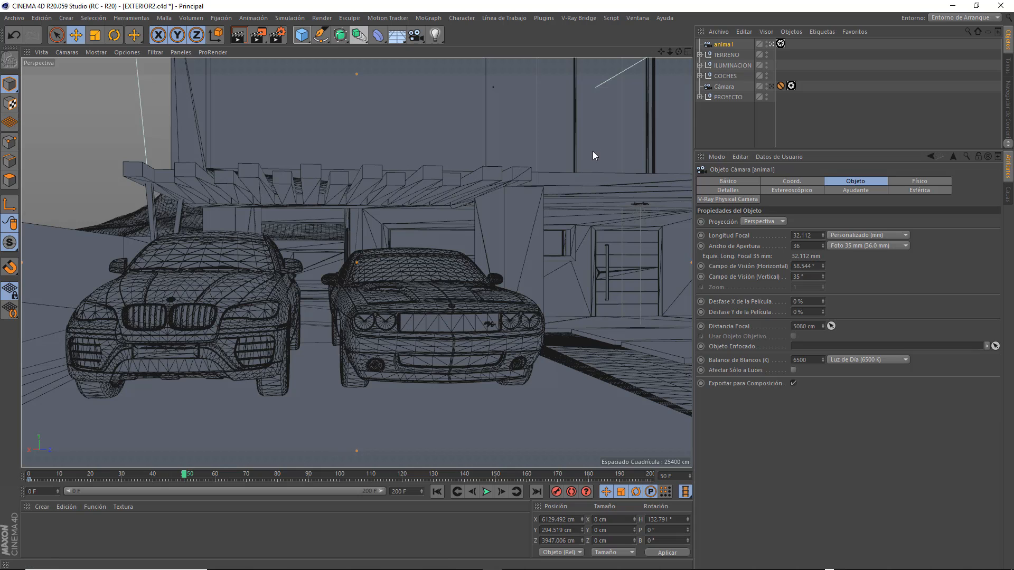
left_click_drag(669, 52, 584, 59)
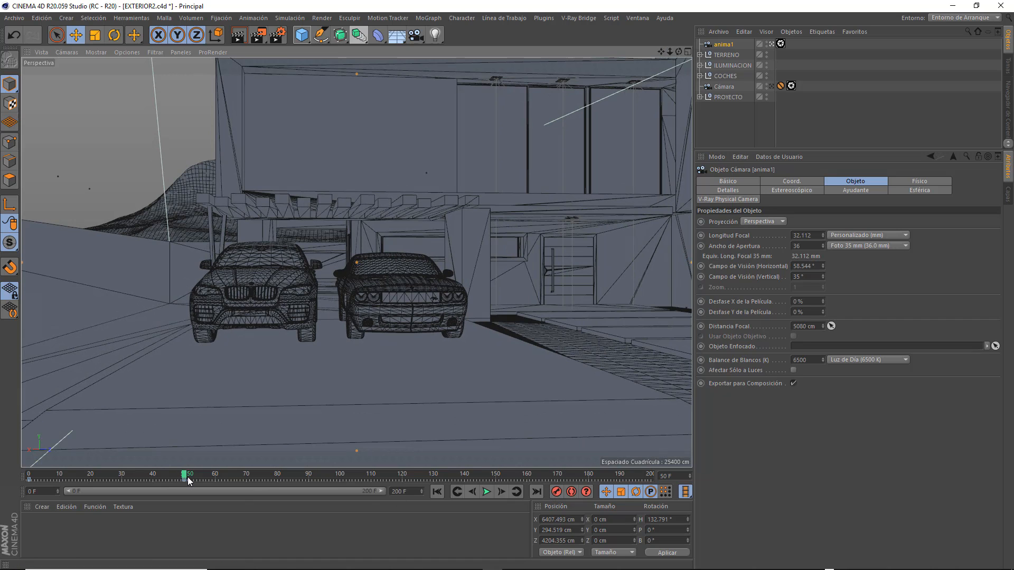
Shift anima1 toward the standing man at frame 100, about X 6209, Y 302, Z 4419 cm, and record a keyframe.
left_click_drag(184, 477, 192, 477)
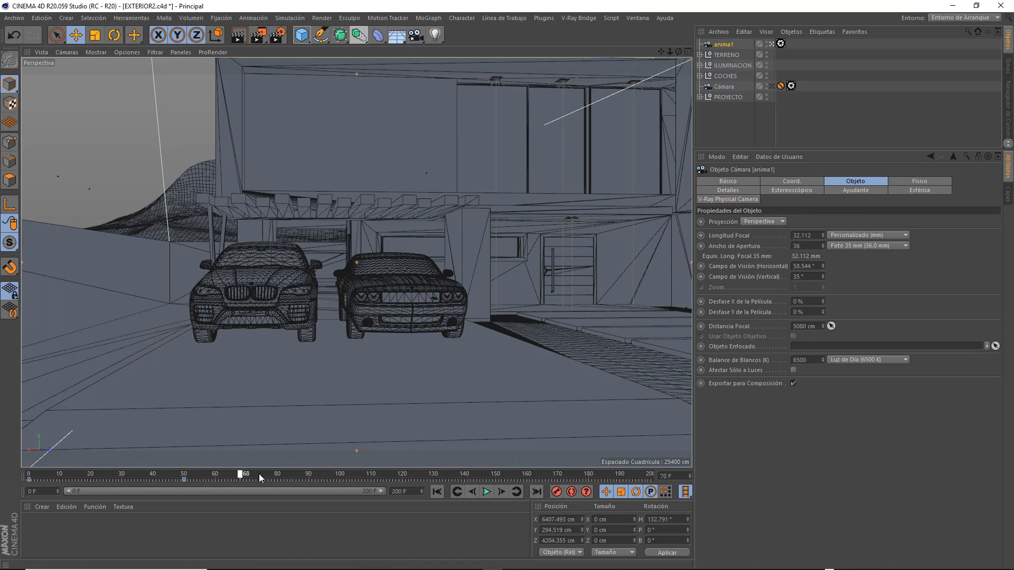
left_click_drag(338, 477, 339, 477)
left_click_drag(661, 52, 608, 55)
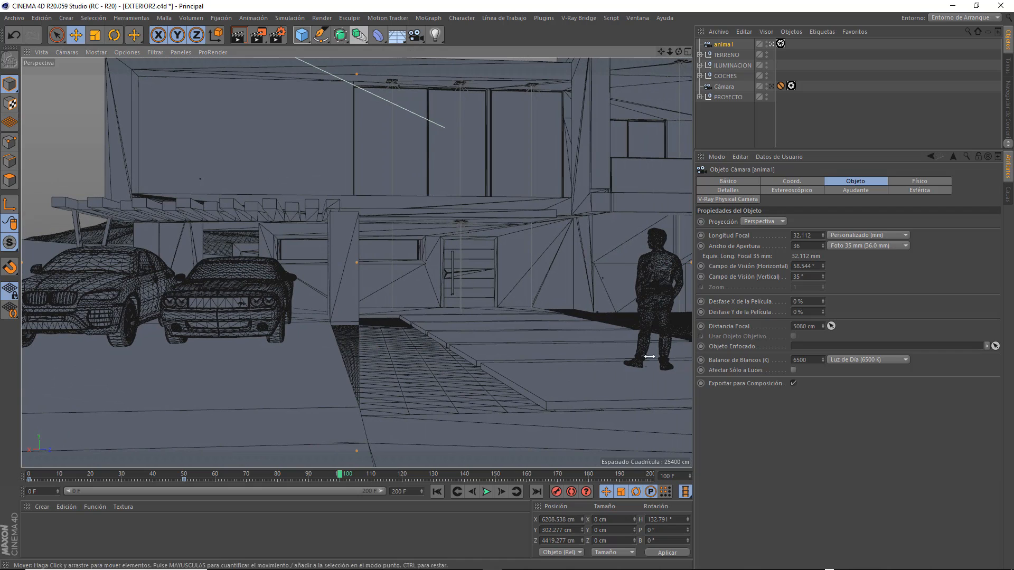
left_click(557, 493)
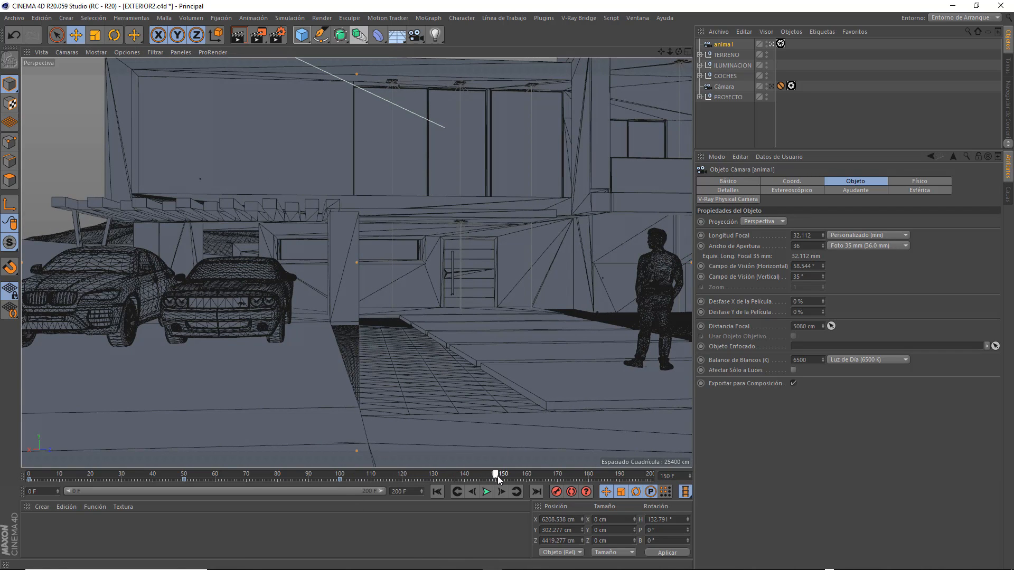
Keyframe anima1 at frame 150 at about X 5988, Y 300, Z 4657 cm and at frame 200 at about X 5761, Y 305, Z 4903 cm.
left_click(473, 495)
left_click_drag(663, 55, 574, 56)
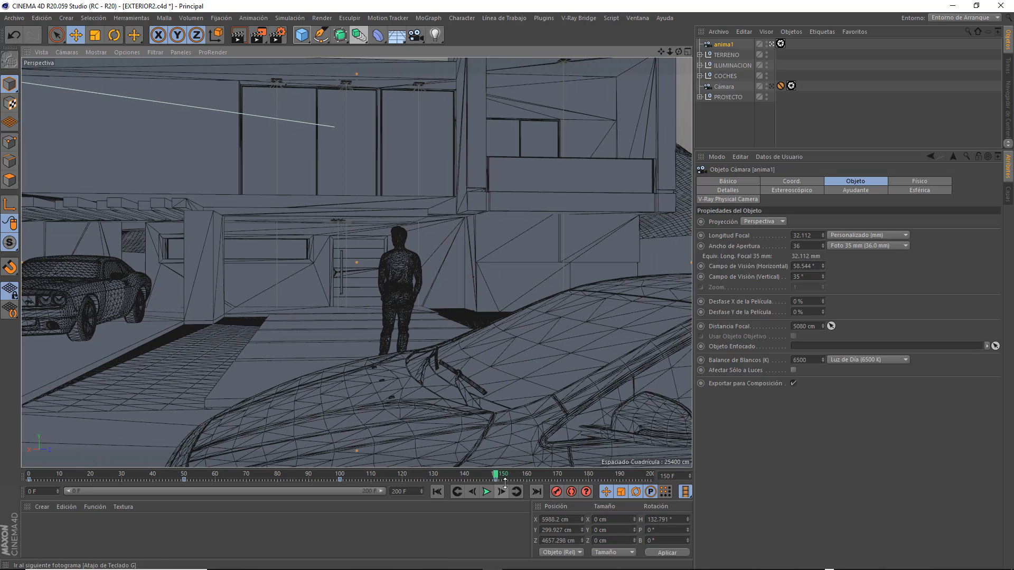
left_click_drag(496, 478, 570, 478)
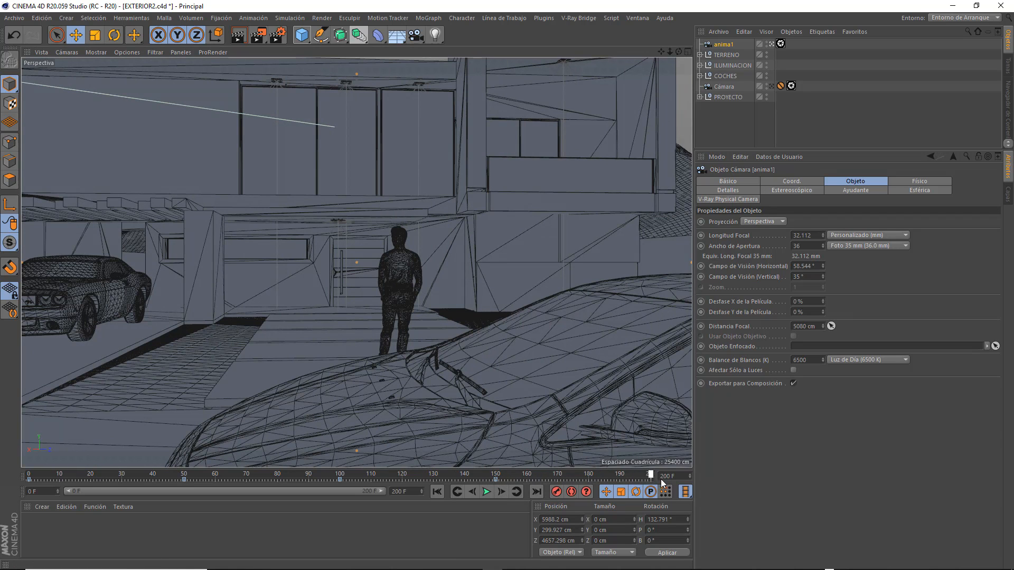
left_click_drag(661, 52, 544, 53)
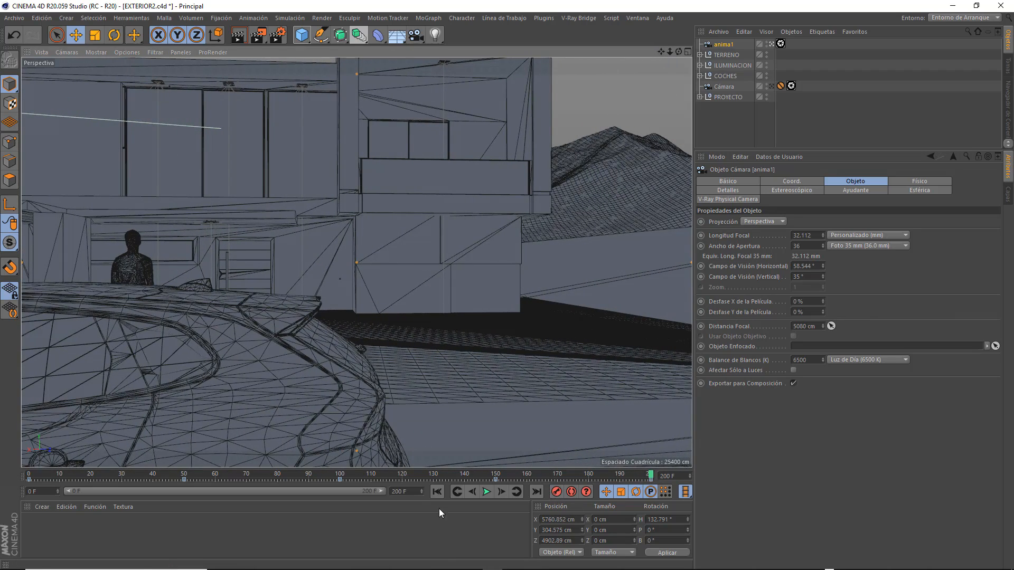
Play the camera animation from frame 0 and rewind it to the start.
left_click(438, 495)
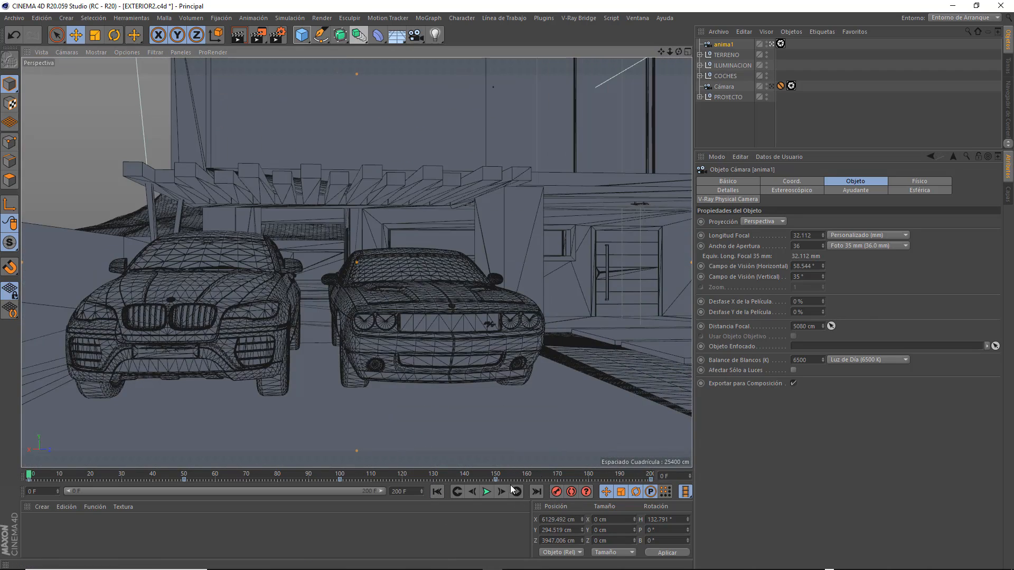
left_click(487, 492)
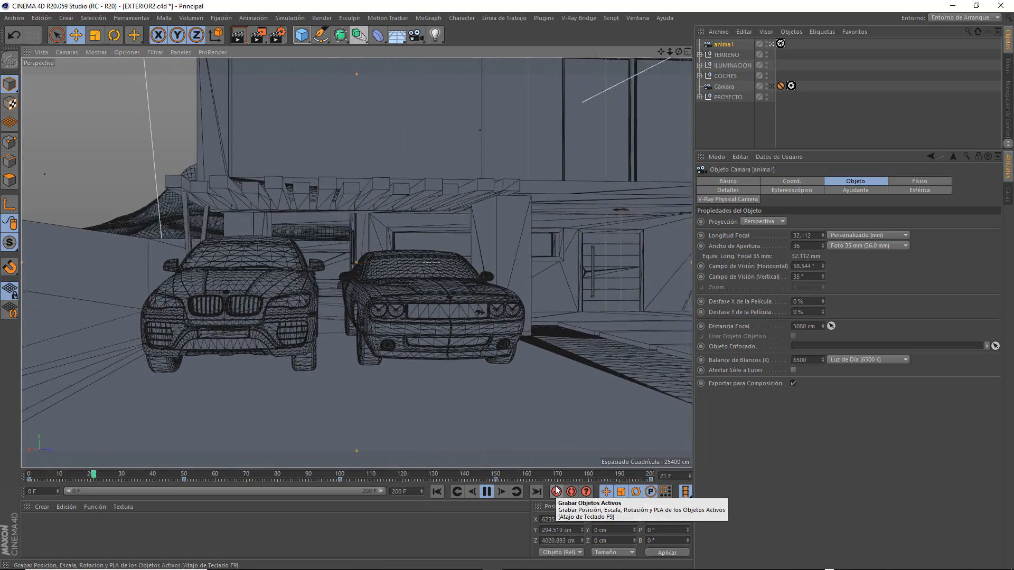
left_click(486, 492)
left_click(436, 492)
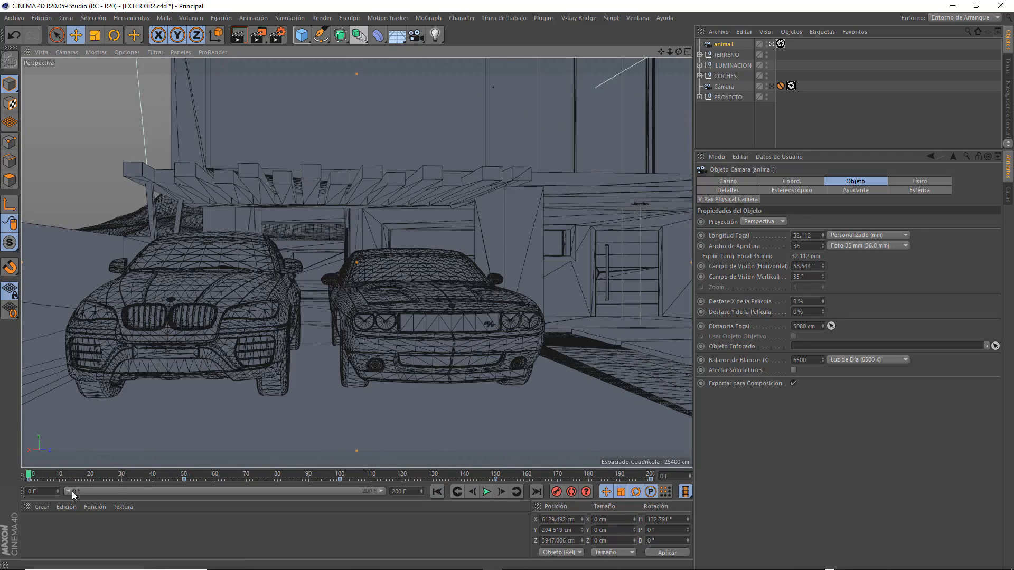
Raise anima1 at frame 50 to about X 6408, Y 336, Z 4204 cm and record the keyframe again.
left_click_drag(29, 478, 184, 480)
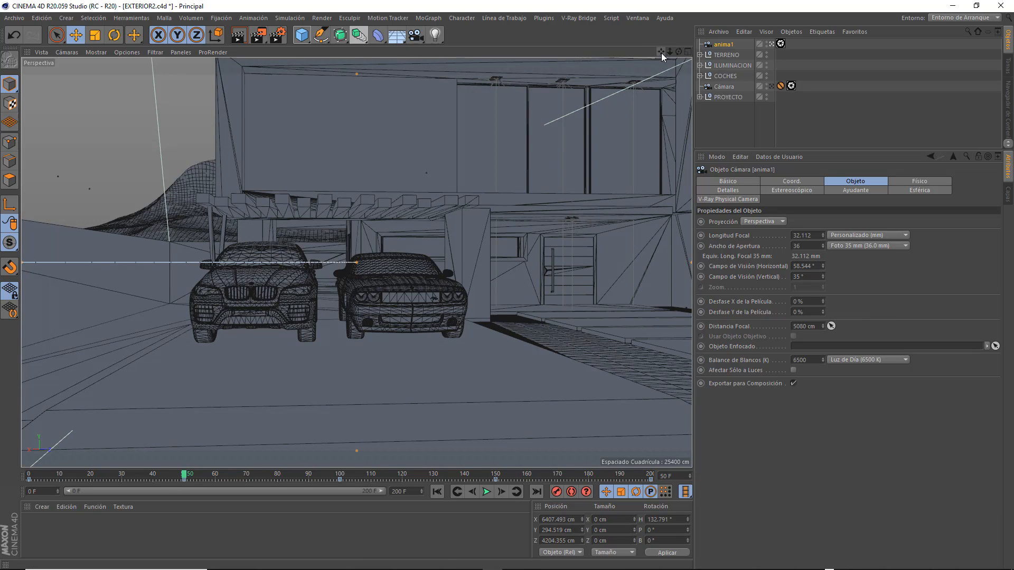
left_click_drag(661, 53, 661, 80)
left_click(554, 492)
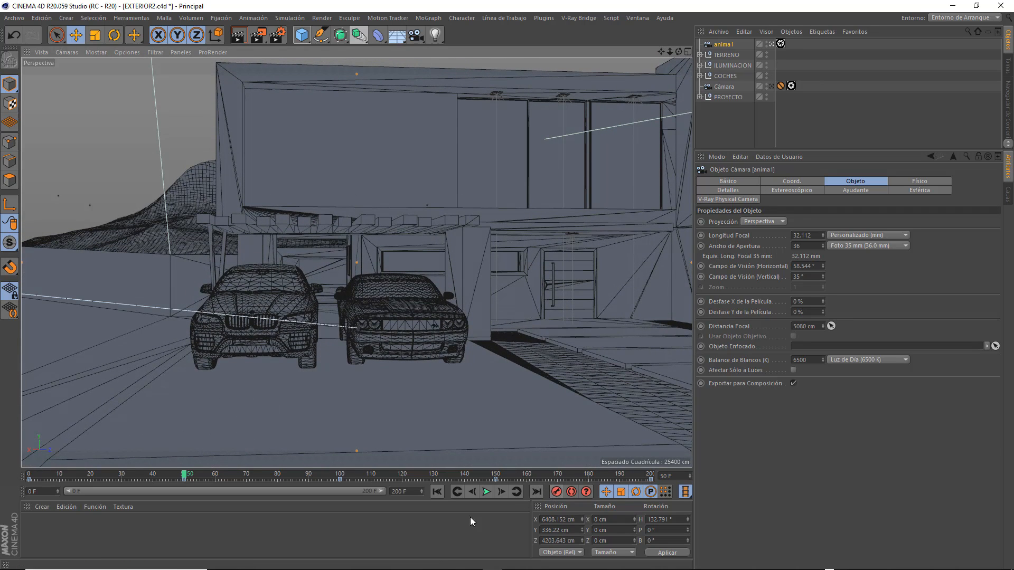
Replay the animation from the start to check the adjusted frame 50 camera height, and rewind.
left_click(437, 492)
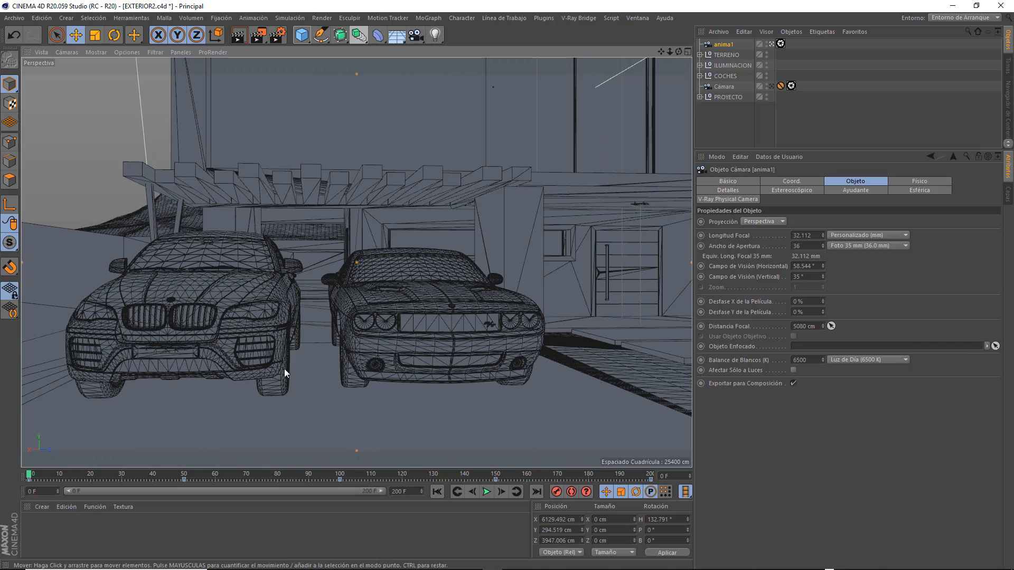
left_click(486, 491)
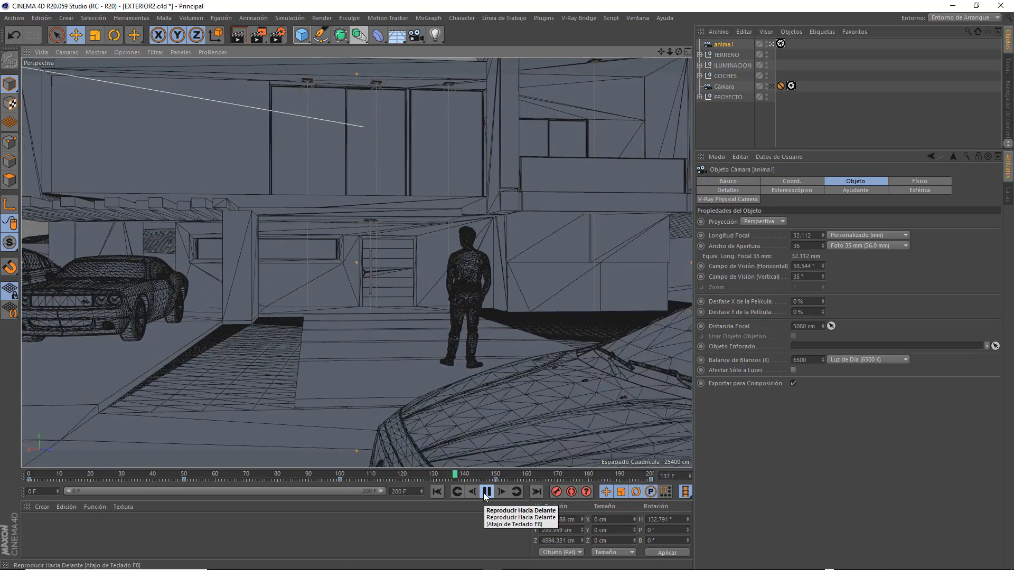
left_click(486, 493)
left_click(436, 492)
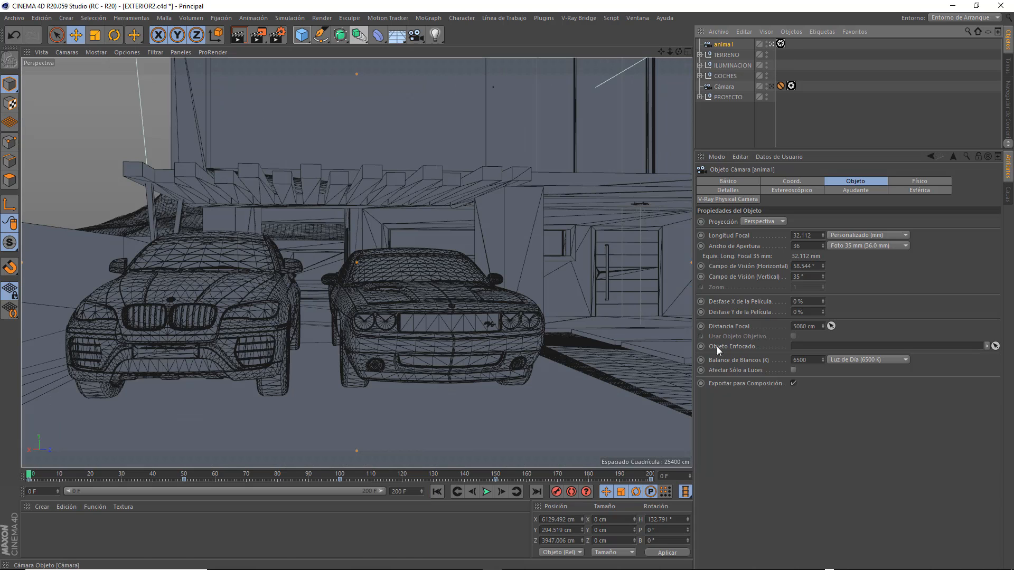
Delete anima1's keyframes at frames 200, 150 and 100, and play back the remaining camera movement from the start.
left_click(652, 480)
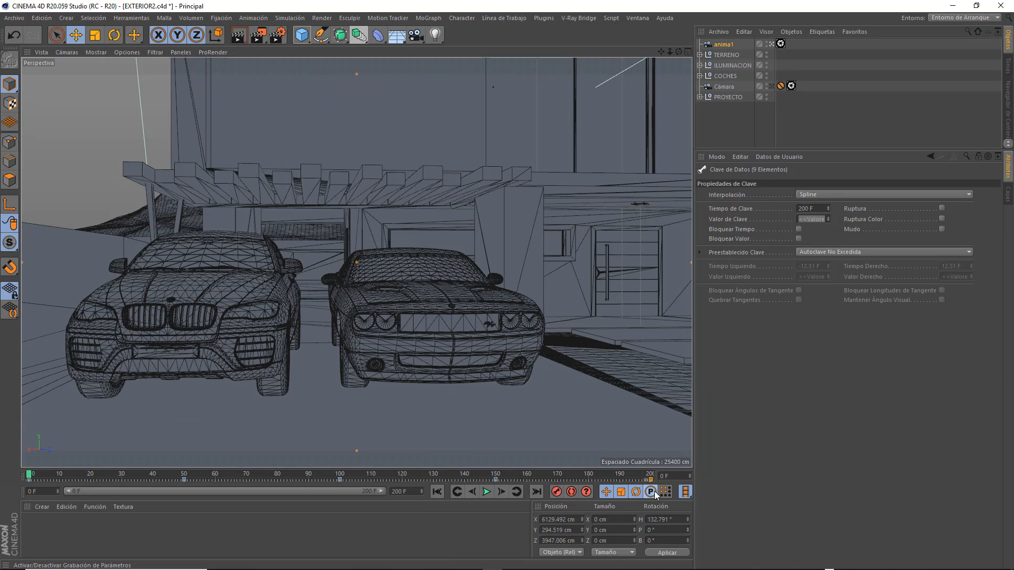
key("Delete")
left_click(496, 481)
key("Delete")
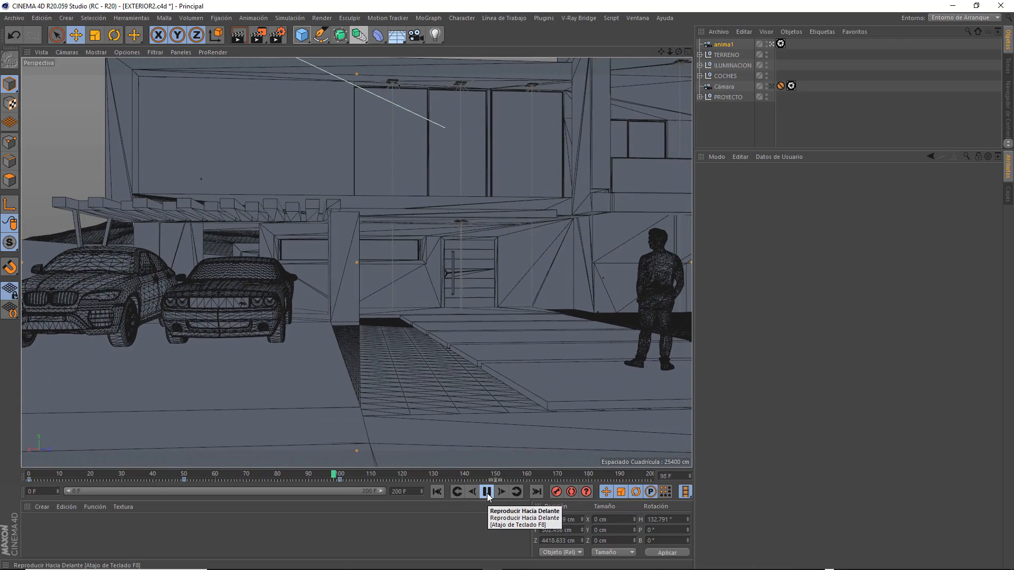
left_click(487, 493)
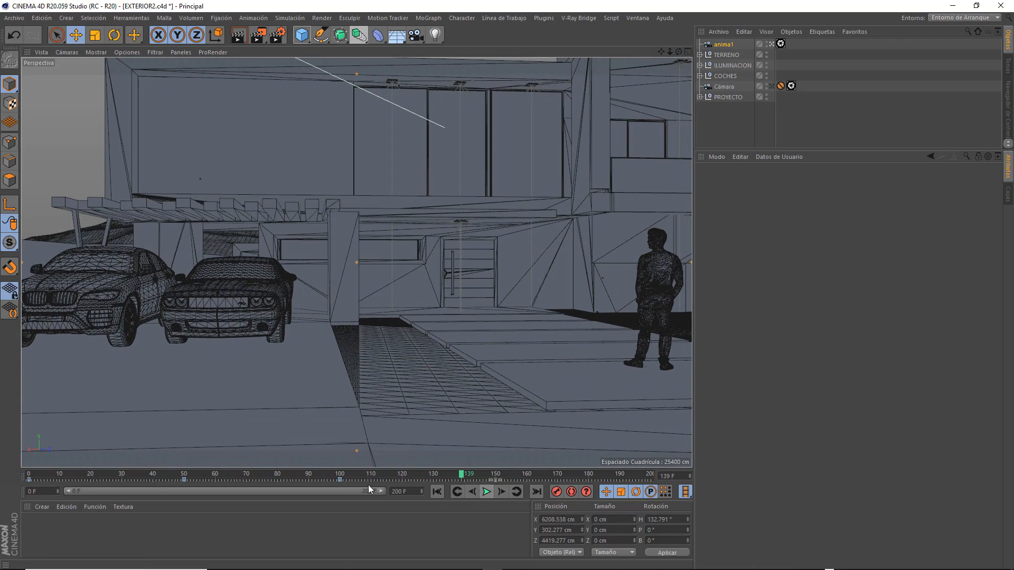
left_click(340, 483)
key("Delete")
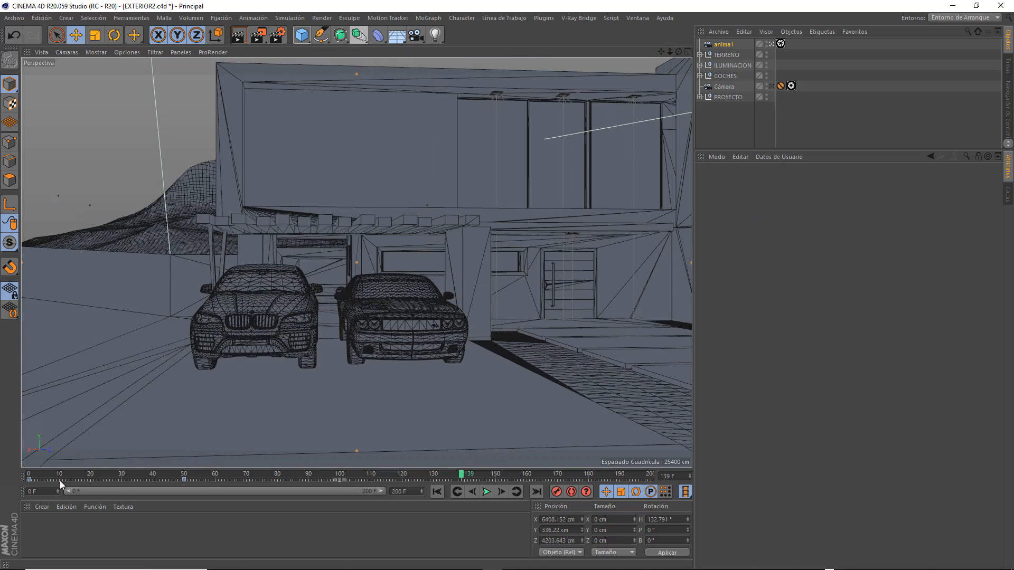
left_click(442, 494)
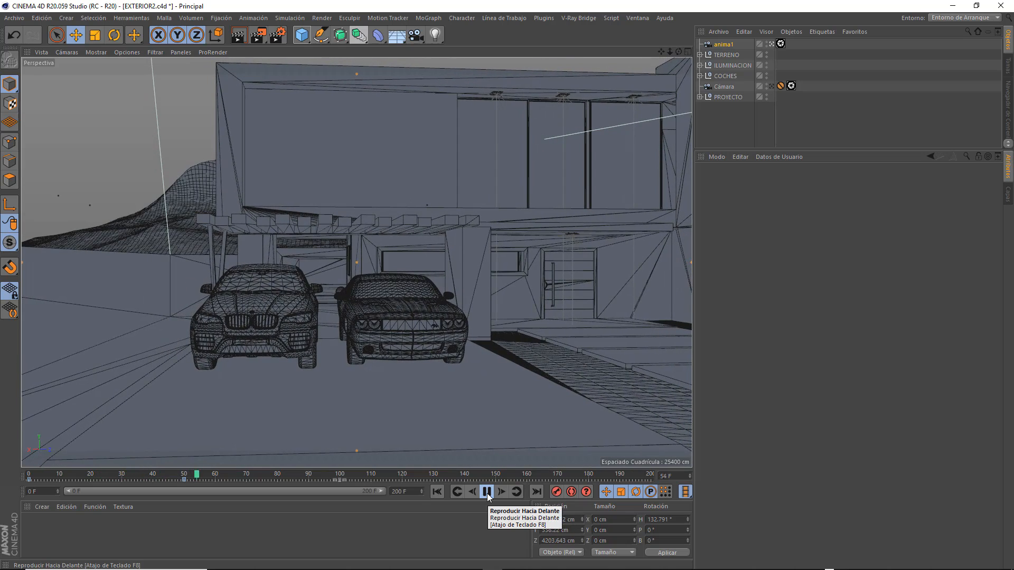
left_click(436, 493)
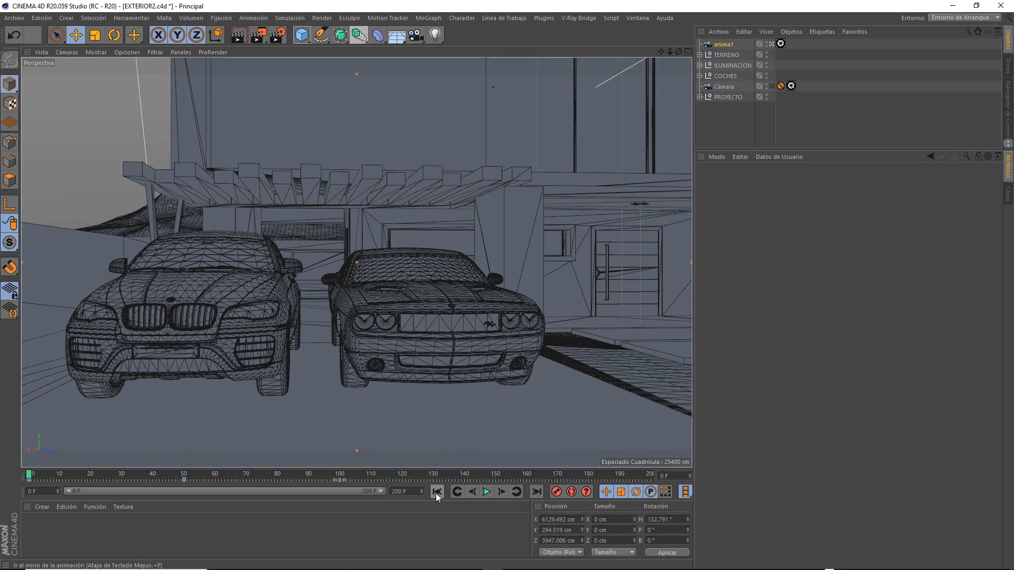
Open the Timeline dope sheet and expand anima1 to show its position, scale and rotation tracks.
left_click(642, 21)
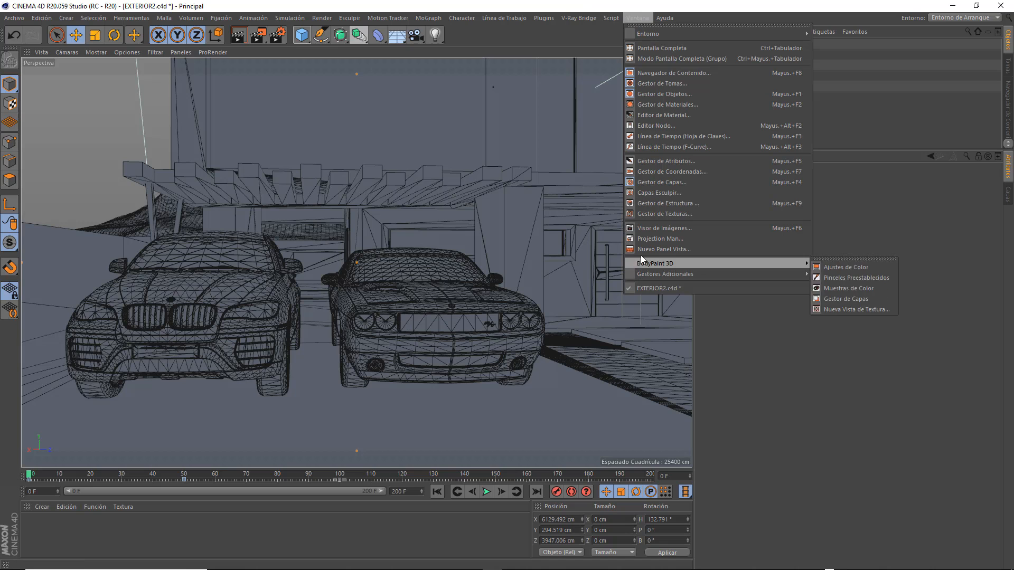
left_click(655, 137)
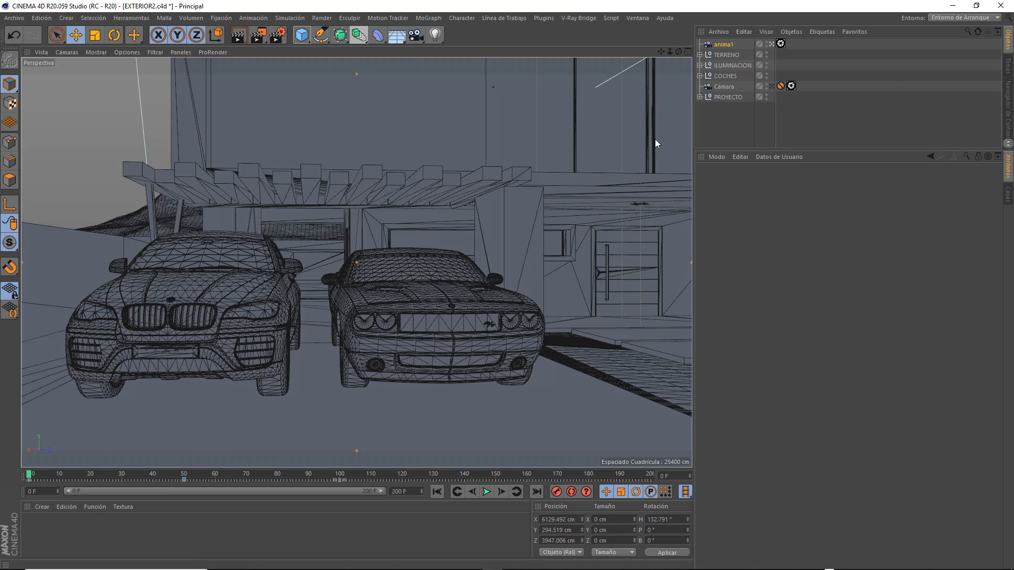
left_click_drag(708, 138, 520, 102)
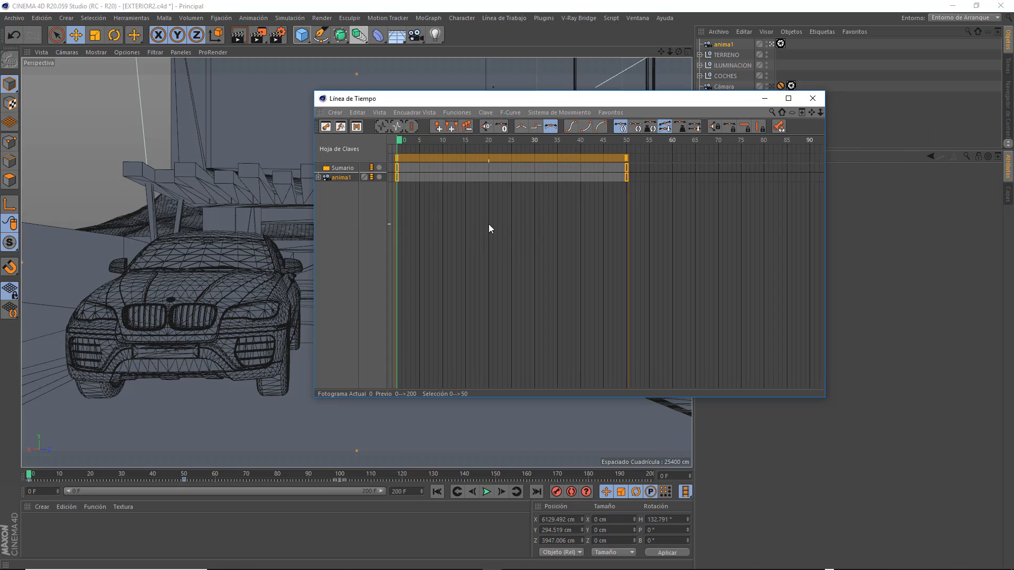
left_click_drag(612, 91, 617, 69)
left_click(318, 152)
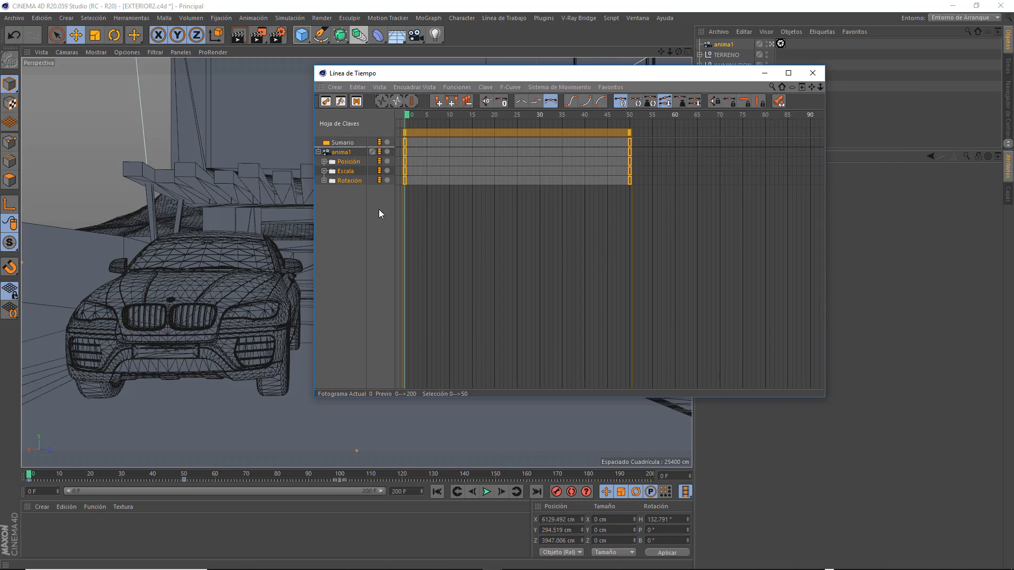
left_click_drag(530, 75, 626, 119)
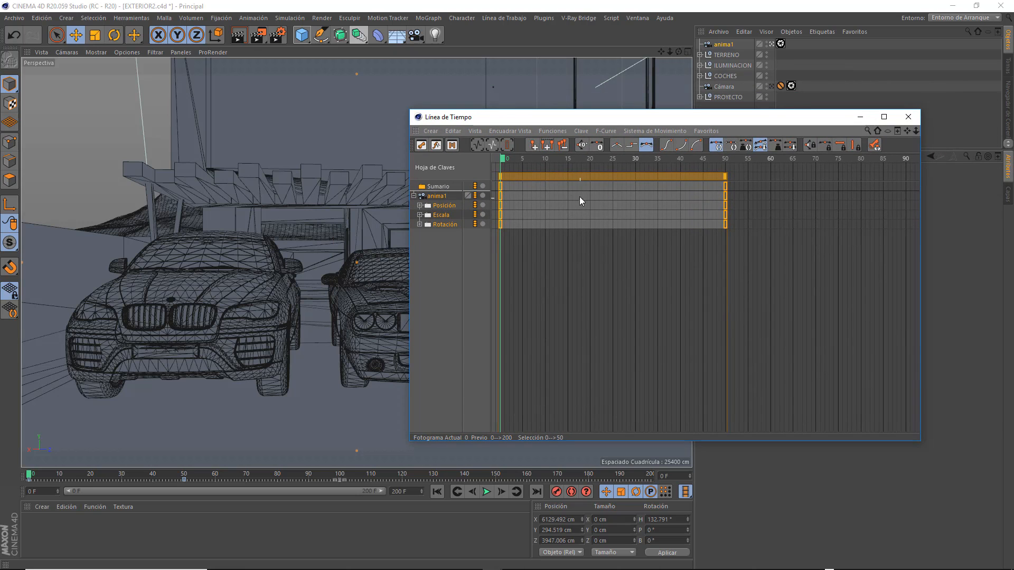
Shift all of anima1's keys together so that they span frames 30 to 80.
left_click_drag(536, 177, 630, 176)
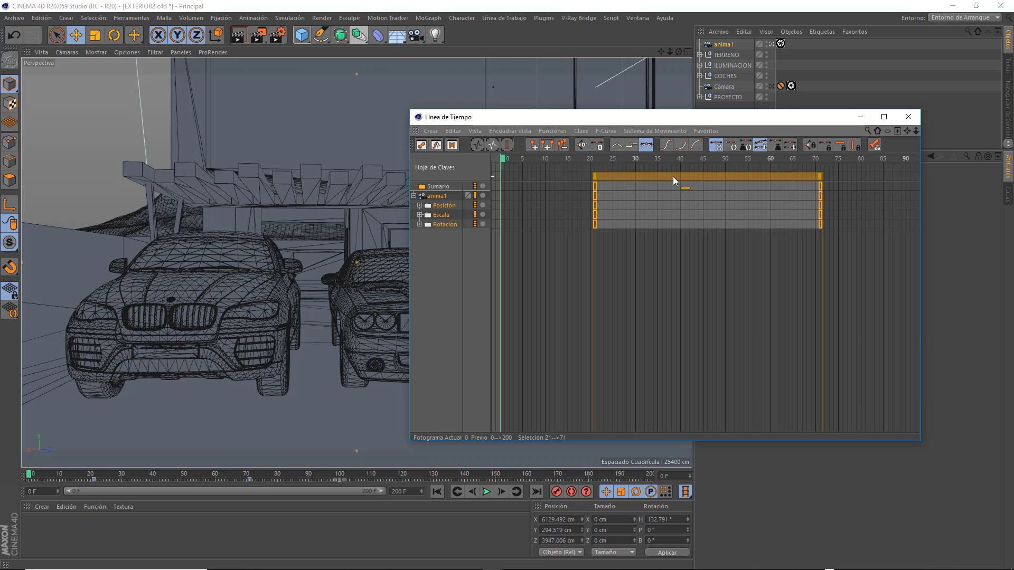
left_click_drag(673, 176, 712, 177)
mouse_move(636, 170)
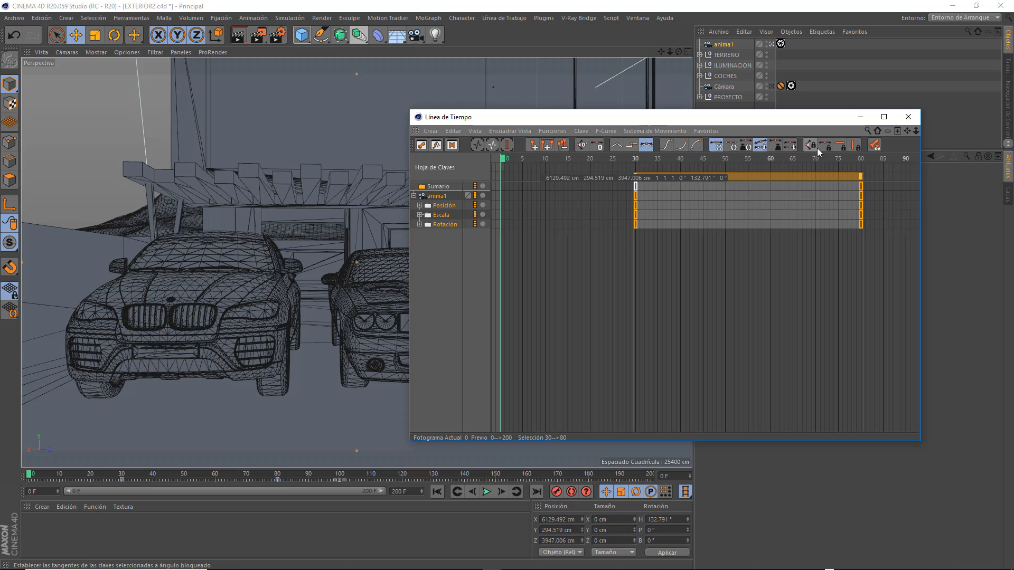
Uncover the camera view, play the animation with the delayed keys and rewind to frame 0.
left_click_drag(717, 118, 842, 97)
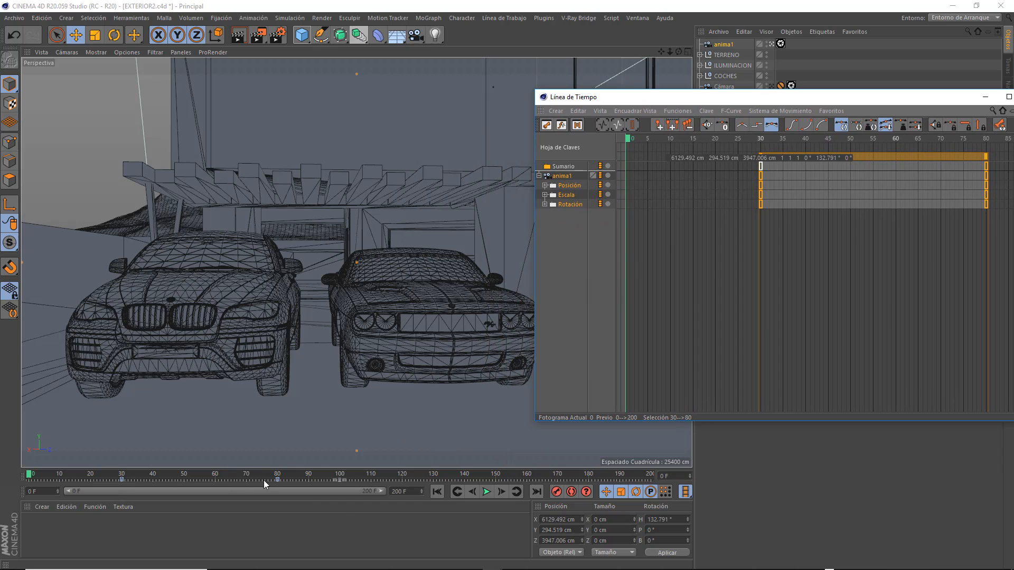
left_click(487, 493)
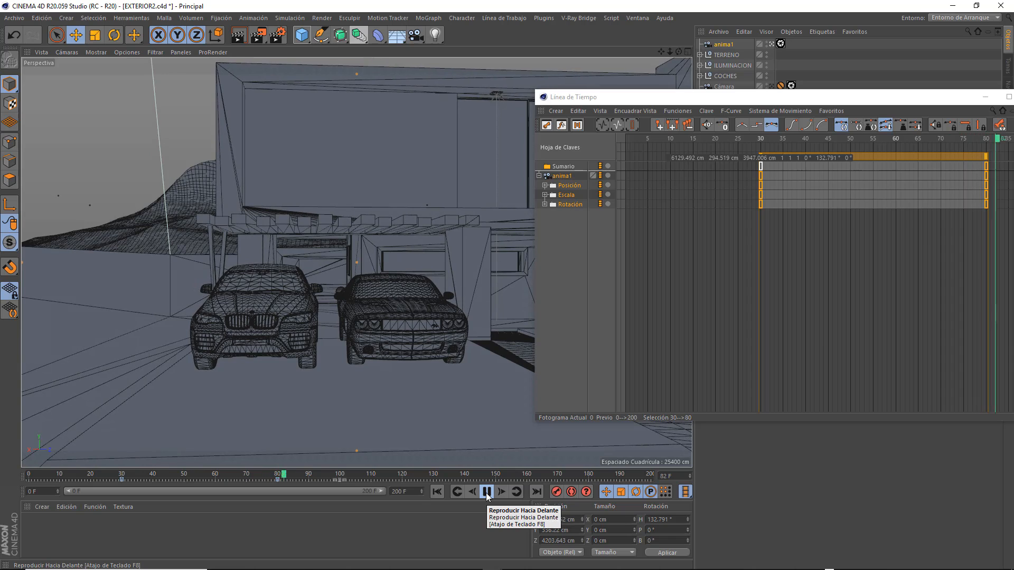
left_click(487, 493)
left_click(443, 492)
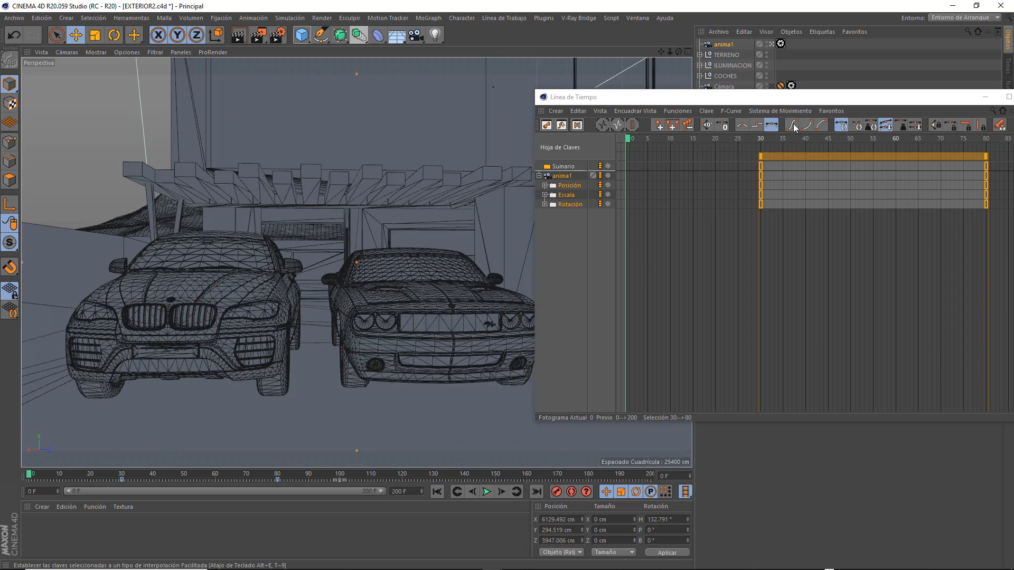
Move all of anima1's keys back so that they span frames 0 to 50.
left_click_drag(779, 100, 492, 130)
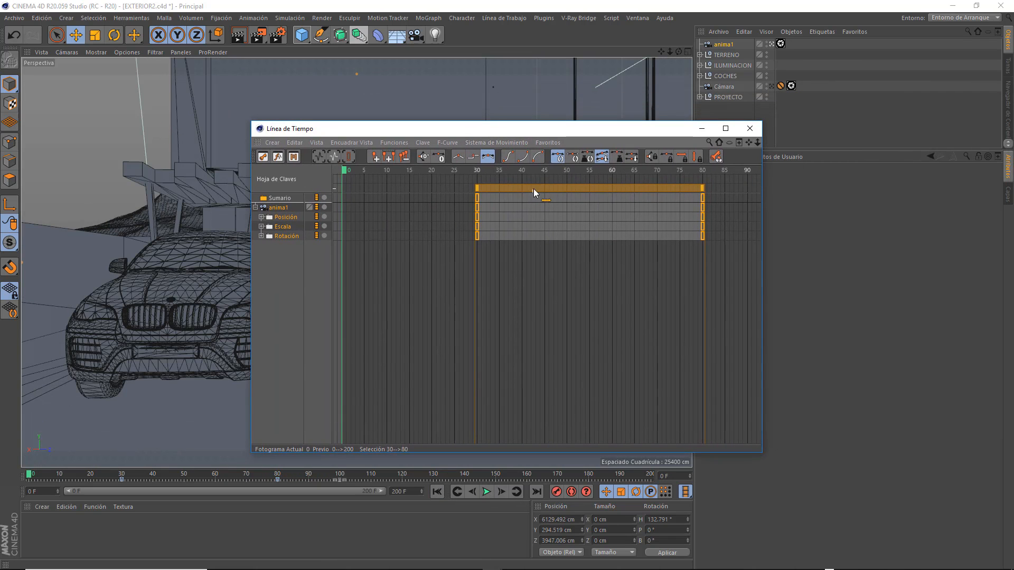
left_click_drag(537, 188, 401, 188)
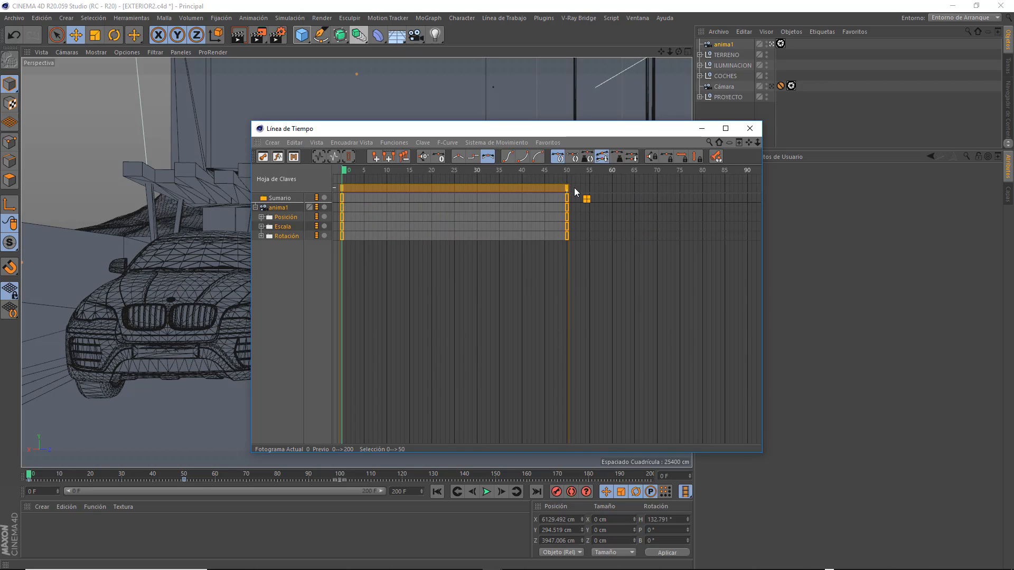
Stretch anima1's keys to span frames 0 to 90, uncover the camera view, play the animation and rewind to frame 0.
left_click_drag(709, 196, 731, 196)
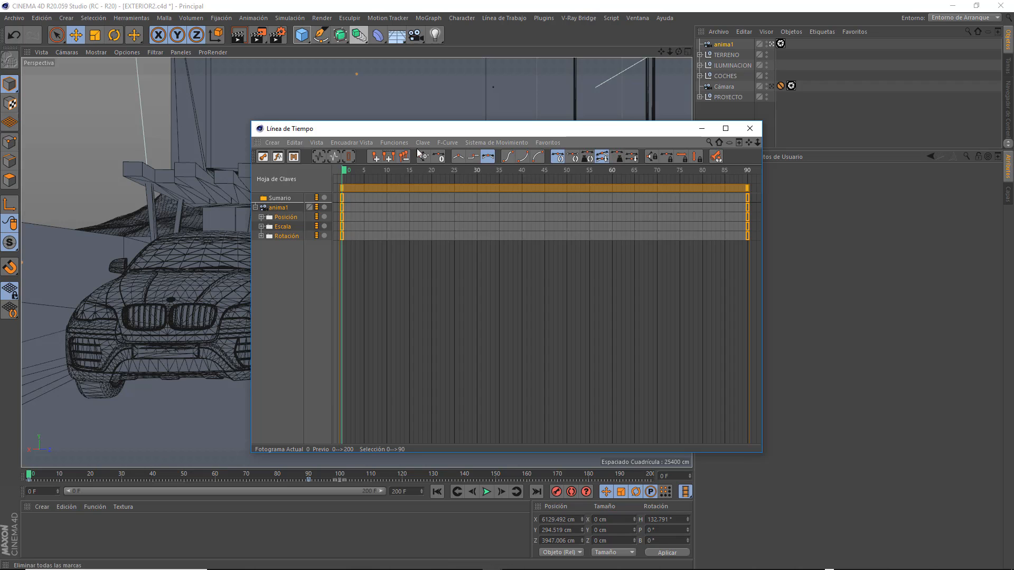
left_click_drag(430, 131, 689, 51)
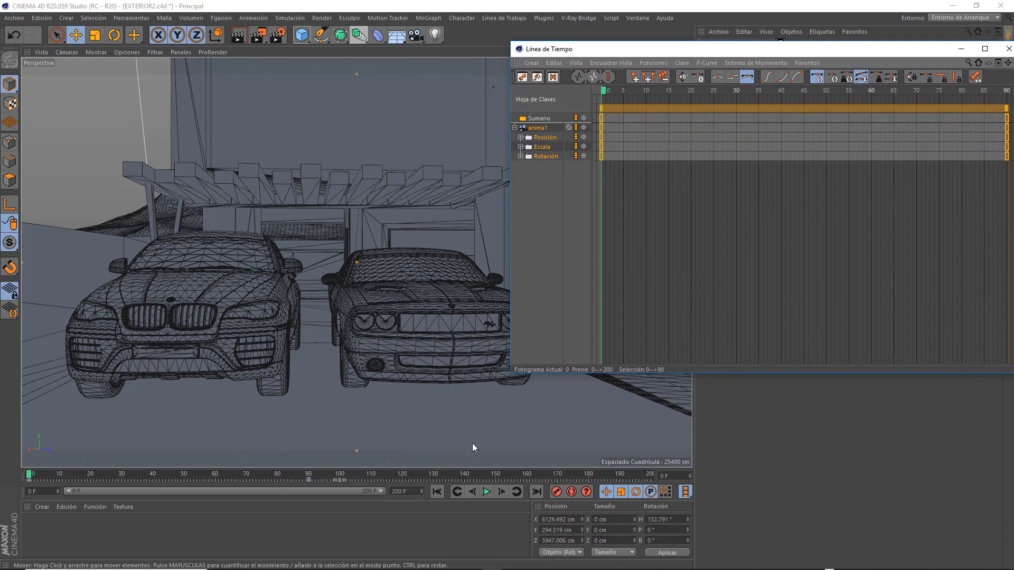
left_click(486, 492)
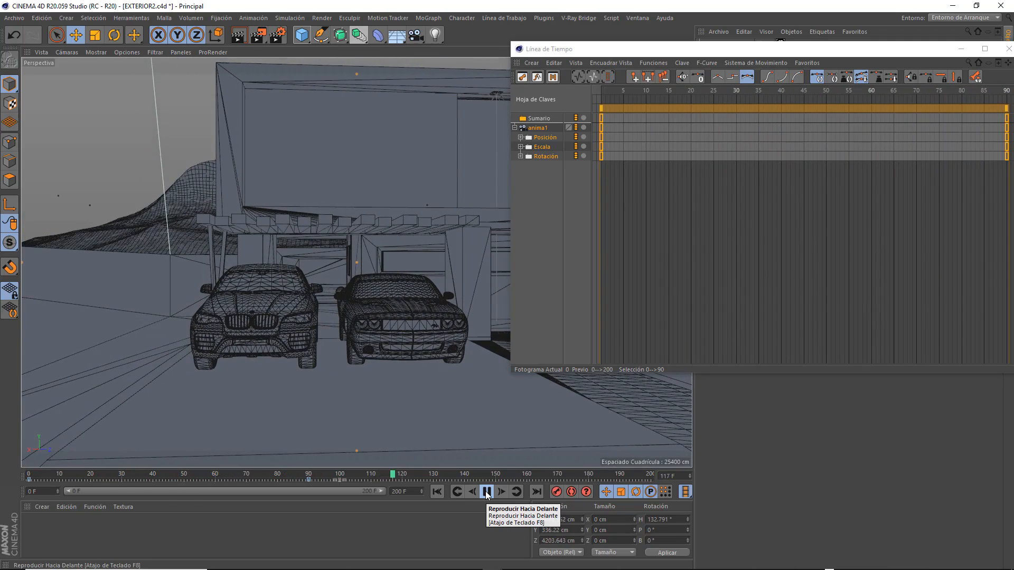
left_click(487, 493)
left_click(438, 492)
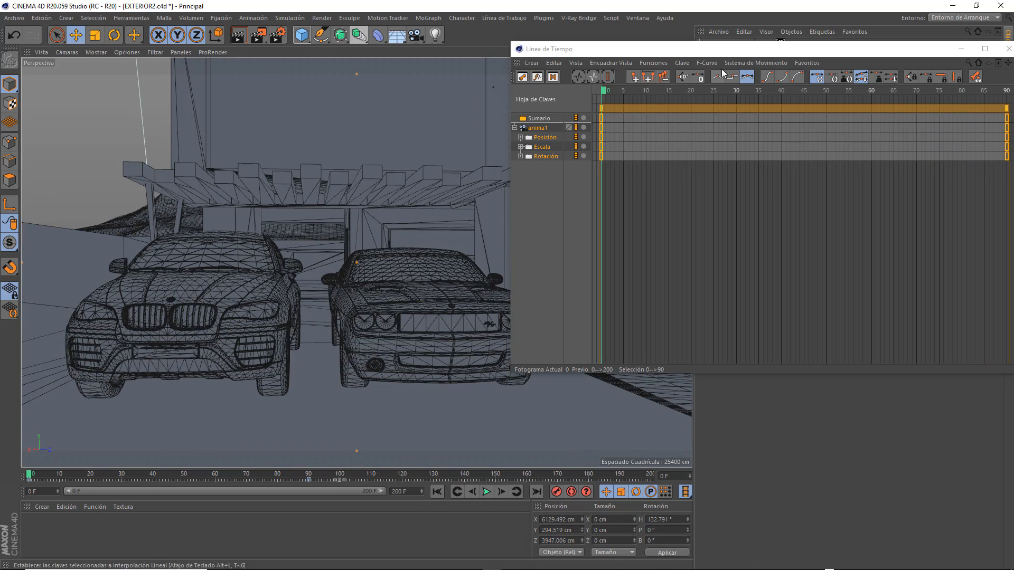
Compress anima1's keys to span frames 0 to 16, close the dope sheet, play the animation and rewind to frame 0.
left_click_drag(723, 49, 469, 83)
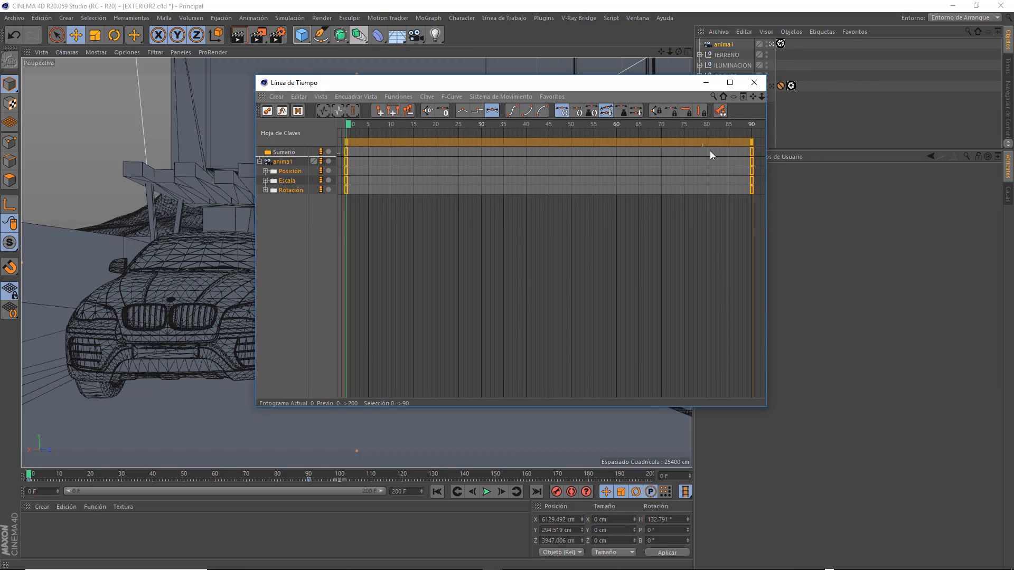
left_click_drag(752, 145, 418, 159)
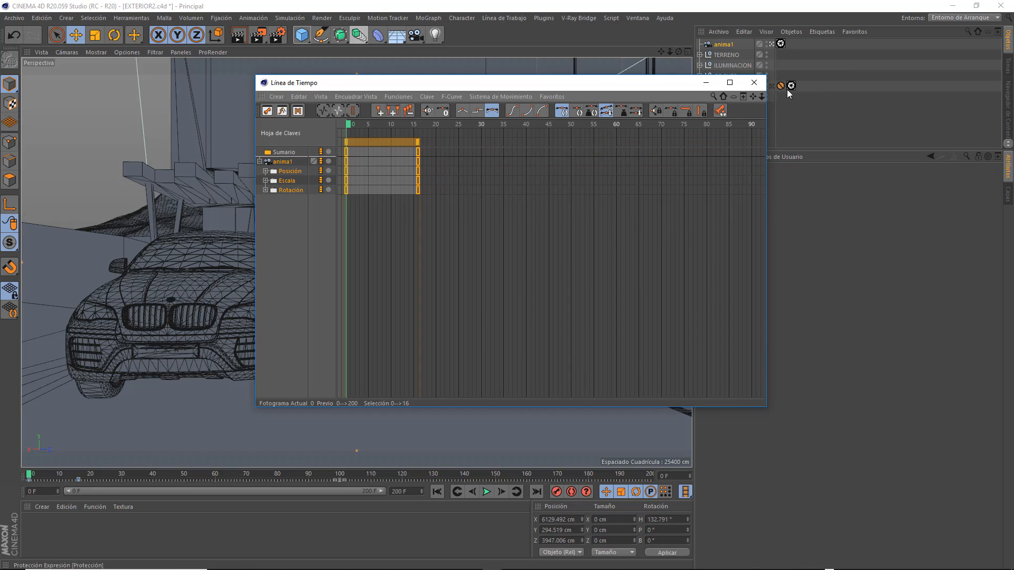
left_click(753, 82)
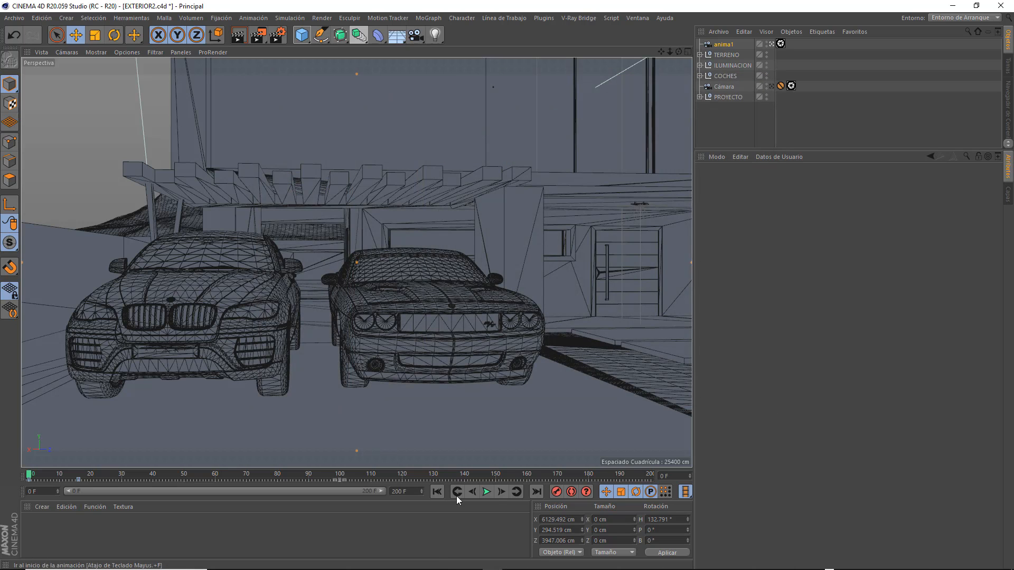
left_click(488, 495)
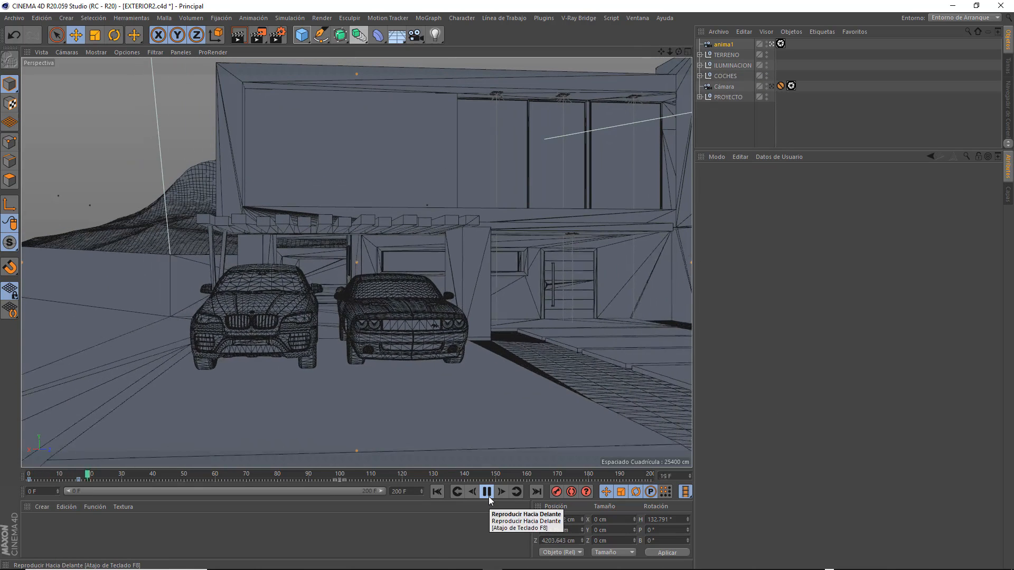
left_click(487, 493)
left_click(439, 493)
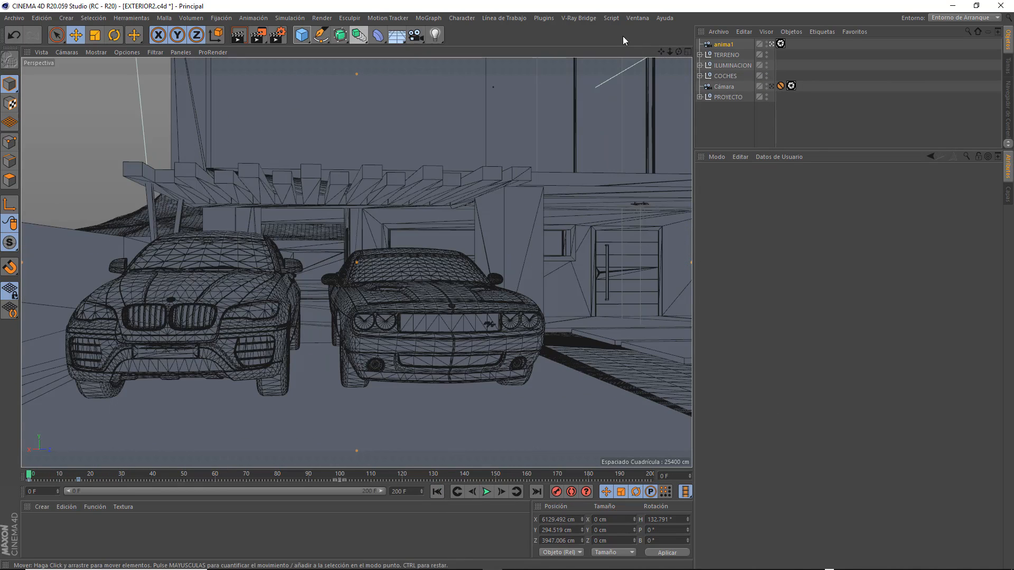
Reopen the Timeline dope sheet beside the camera view, compress anima1's keys to frames 0 to 10, play the animation and rewind.
left_click(638, 18)
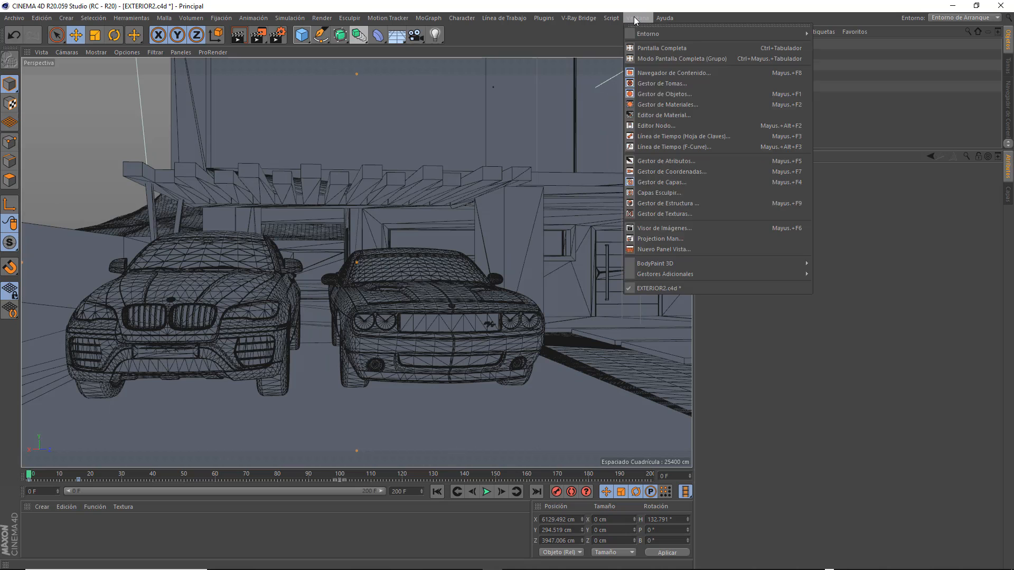
left_click(655, 136)
left_click_drag(625, 124, 807, 110)
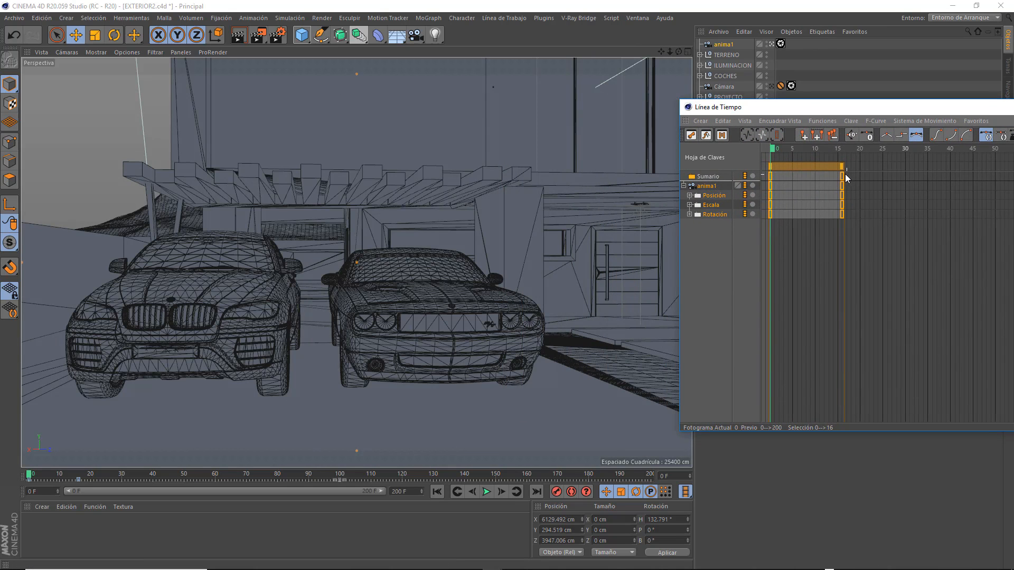
left_click_drag(847, 178, 818, 175)
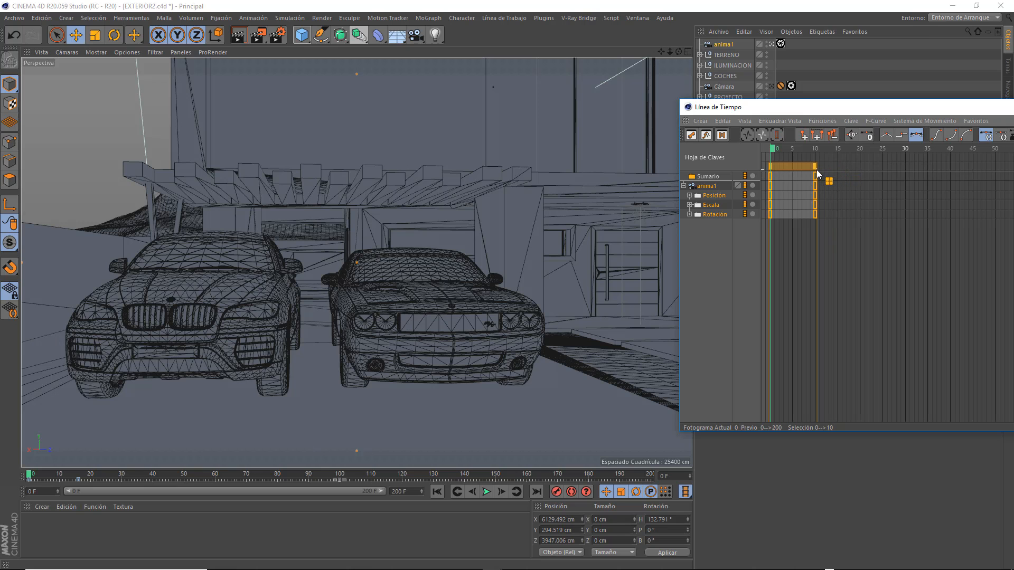
left_click(489, 493)
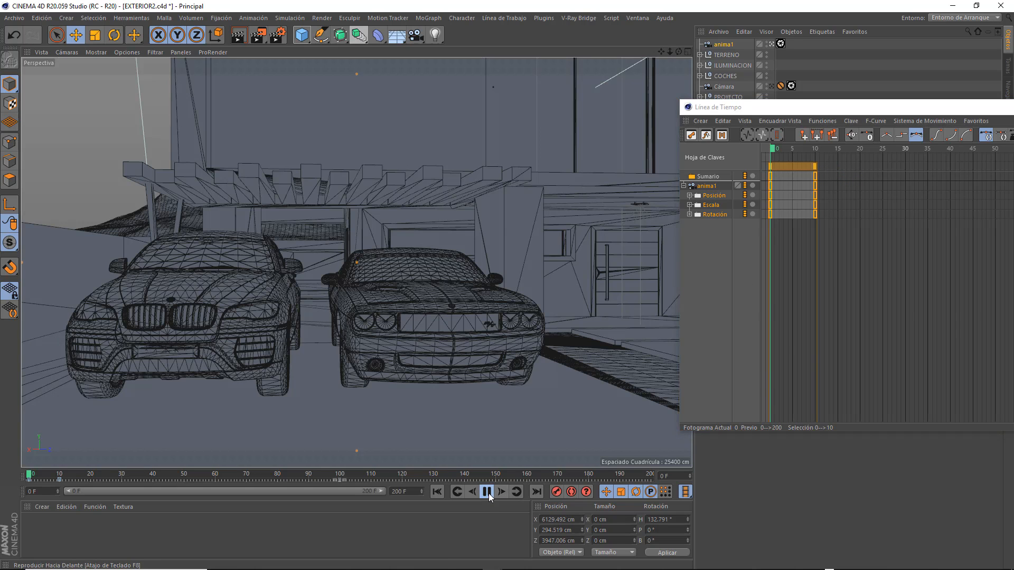
left_click(488, 492)
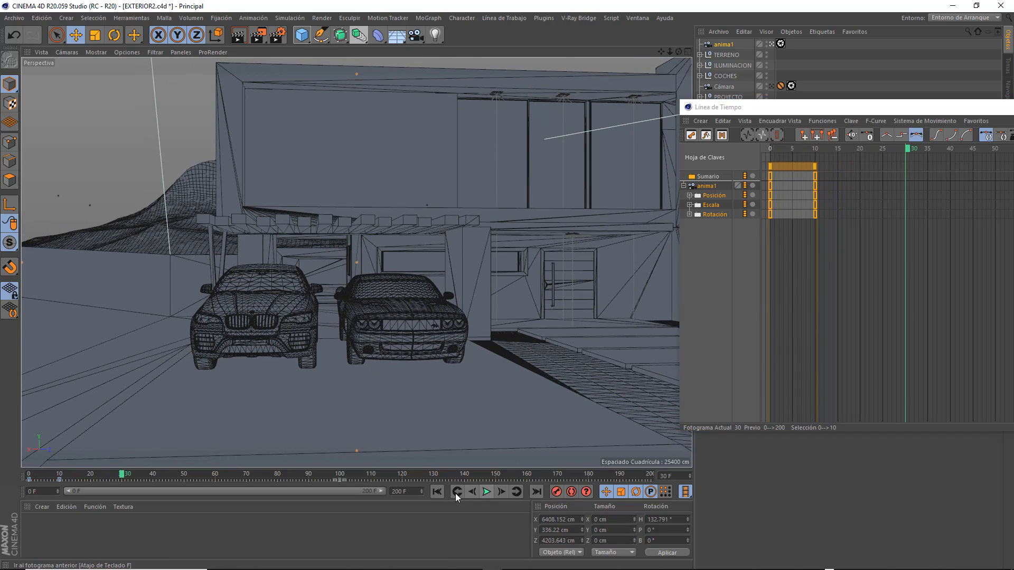
left_click(441, 493)
Stretch anima1's keys to span frames 0 to 50, play the animation and close the dope sheet.
left_click_drag(816, 167, 995, 174)
left_click(486, 491)
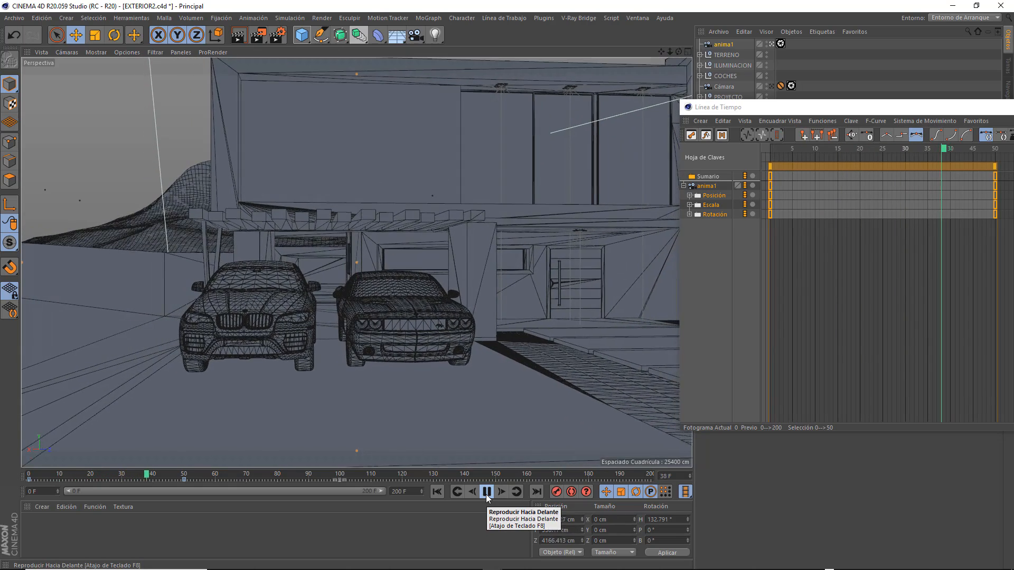
left_click(486, 493)
left_click_drag(816, 112, 520, 111)
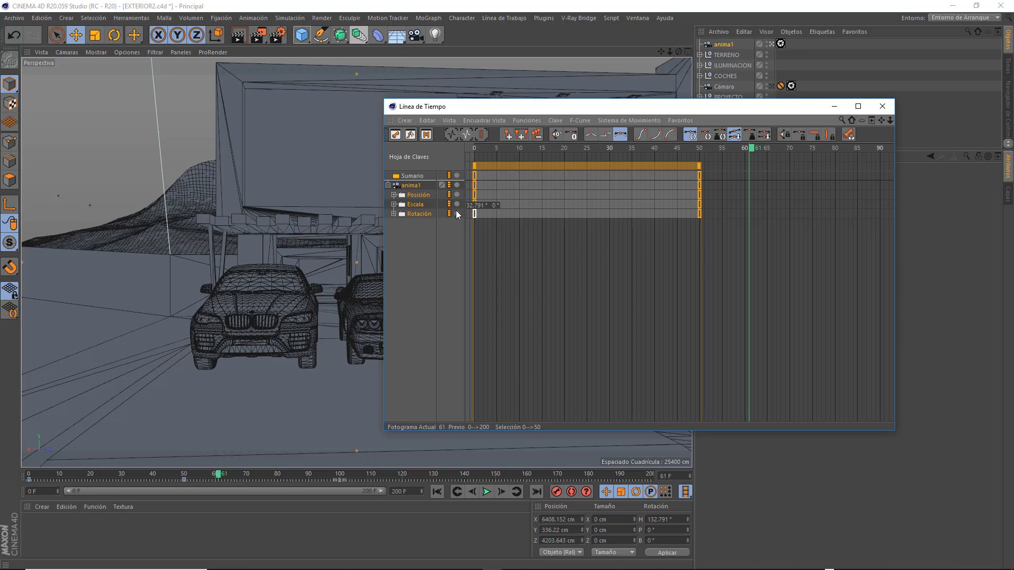
left_click(884, 107)
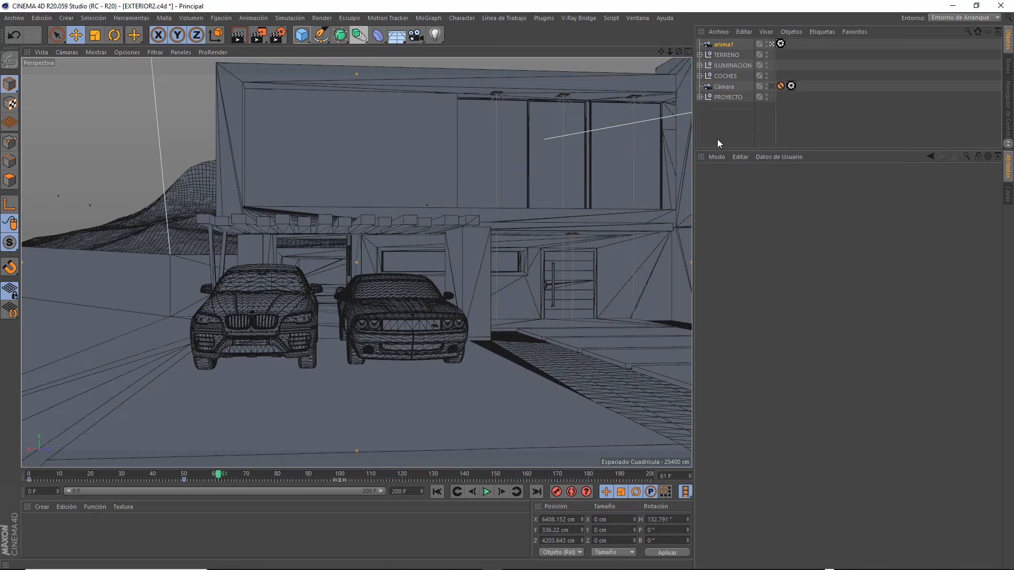
Delete the anima1 camera and make a copy of the Cámara object.
left_click(727, 45)
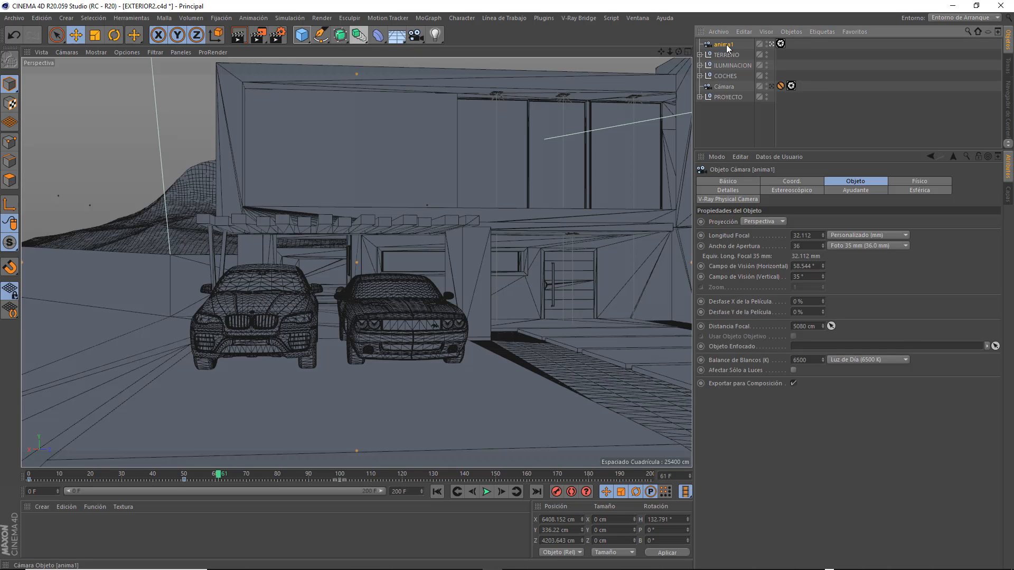
key("Delete")
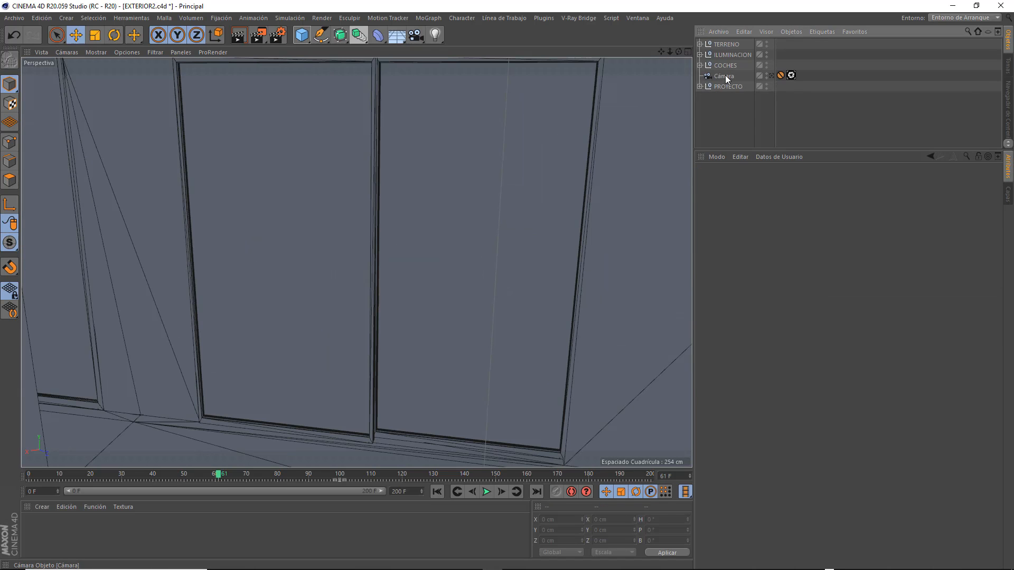
left_click(724, 76)
key("ctrl+c")
key("ctrl+v")
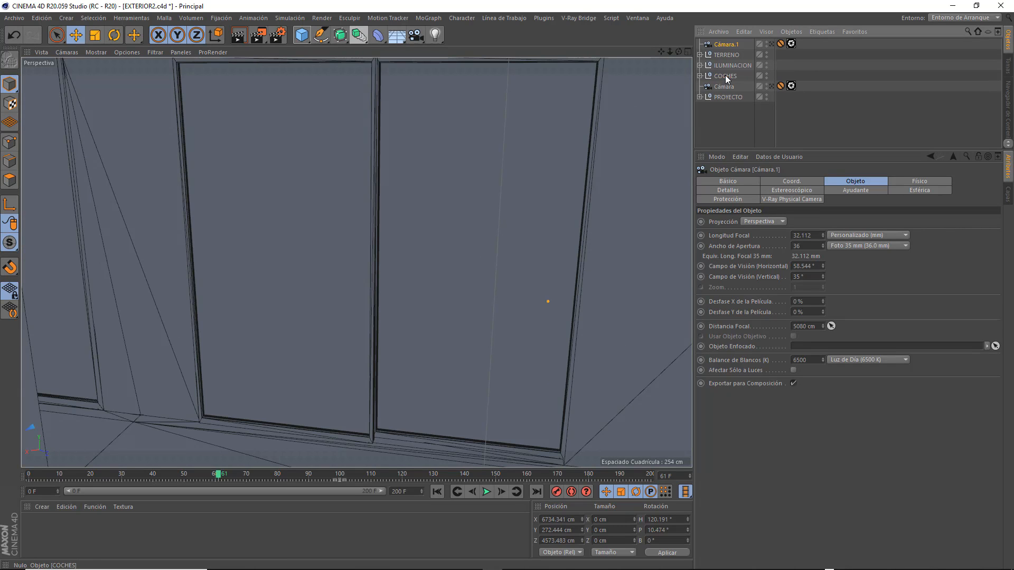
Look through the copied camera Cámara.1 and remove its protection tag.
left_click(773, 43)
left_click(780, 44)
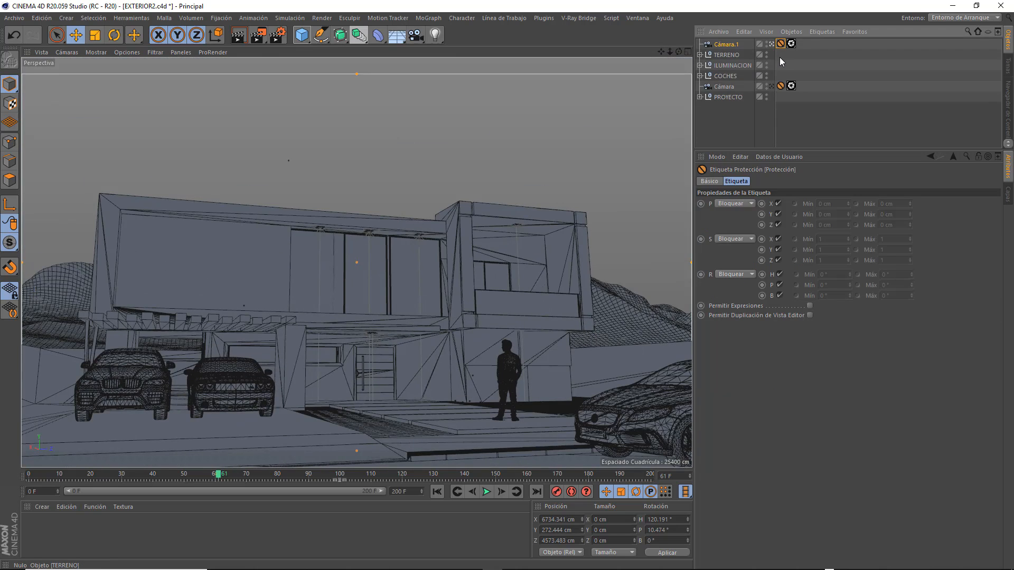
key("Delete")
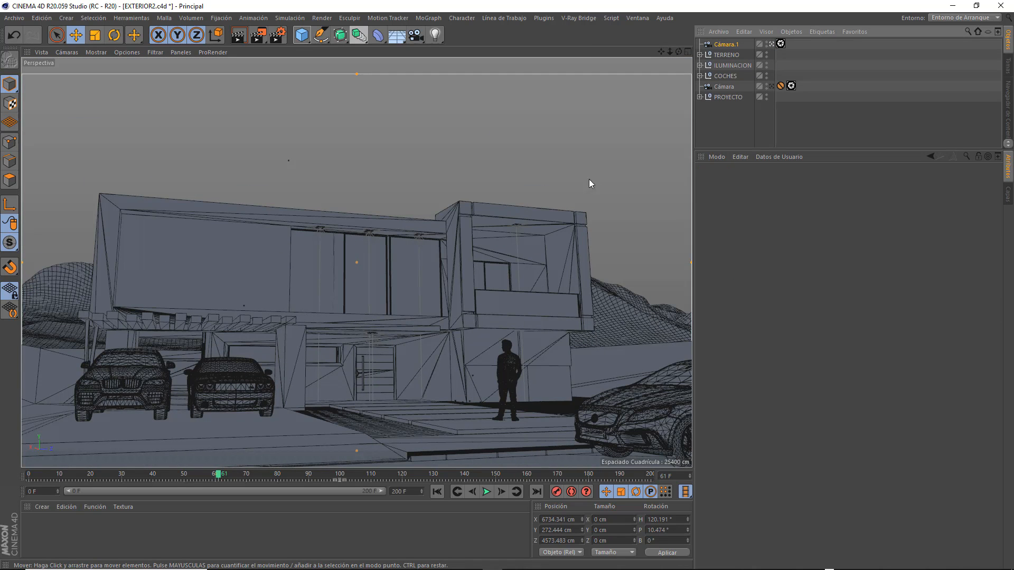
Sketch a freehand spline in the maximized top view, along the street in front of the house.
left_click(687, 52)
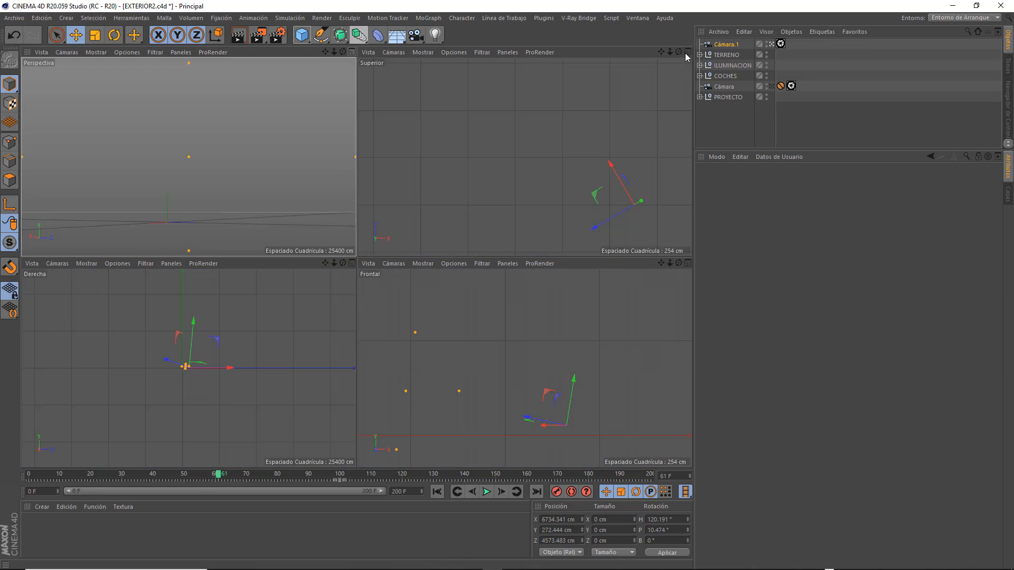
mouse_move(670, 52)
left_mouse_down()
mouse_move(713, 54)
mouse_move(670, 52)
left_mouse_up()
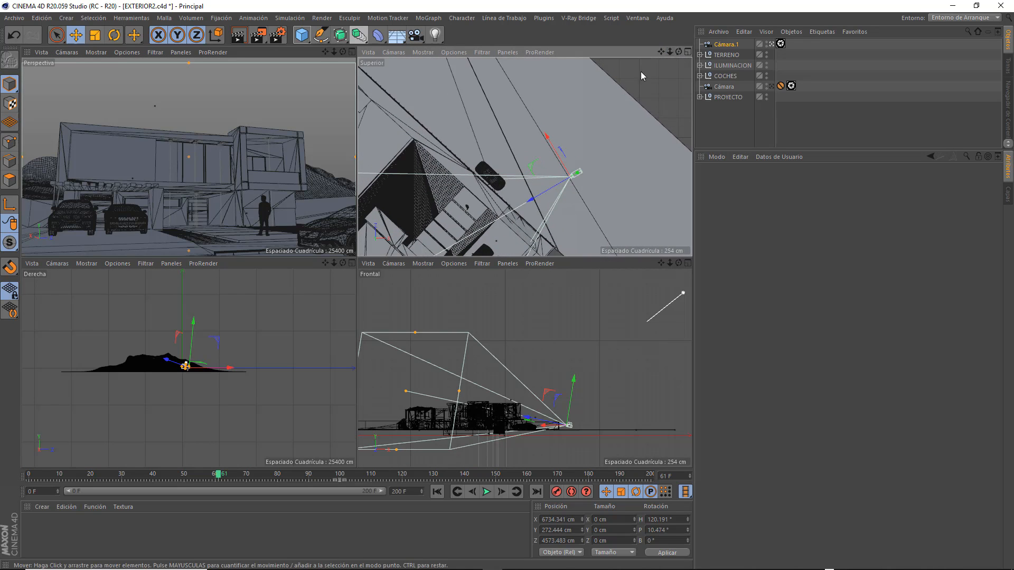
left_click(687, 52)
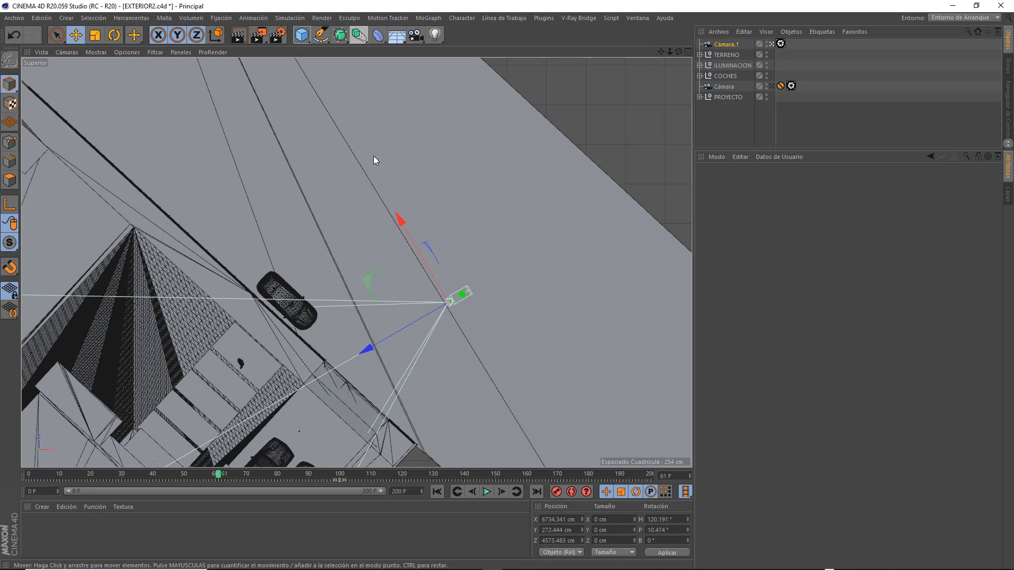
left_click(320, 35)
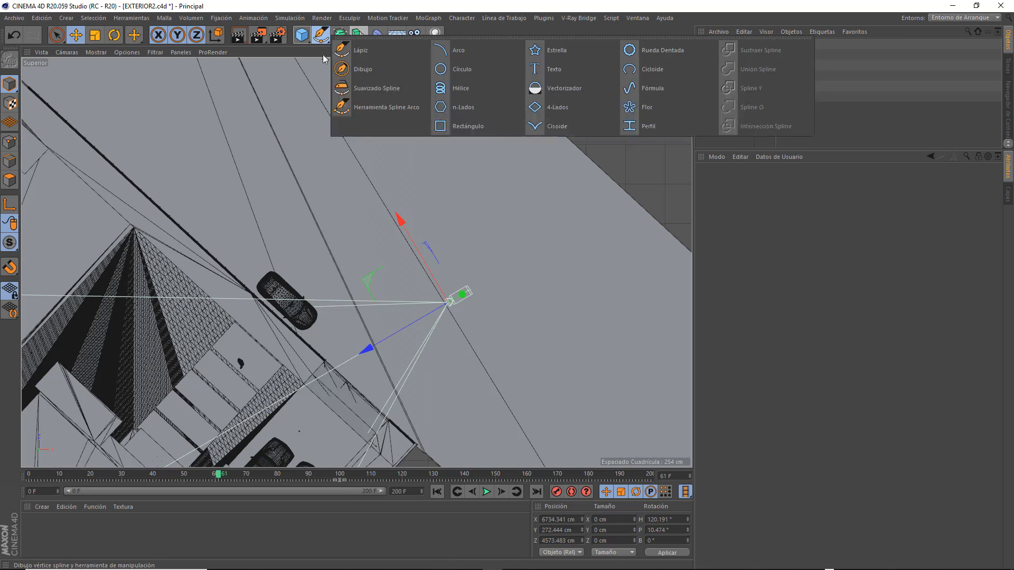
left_click(364, 68)
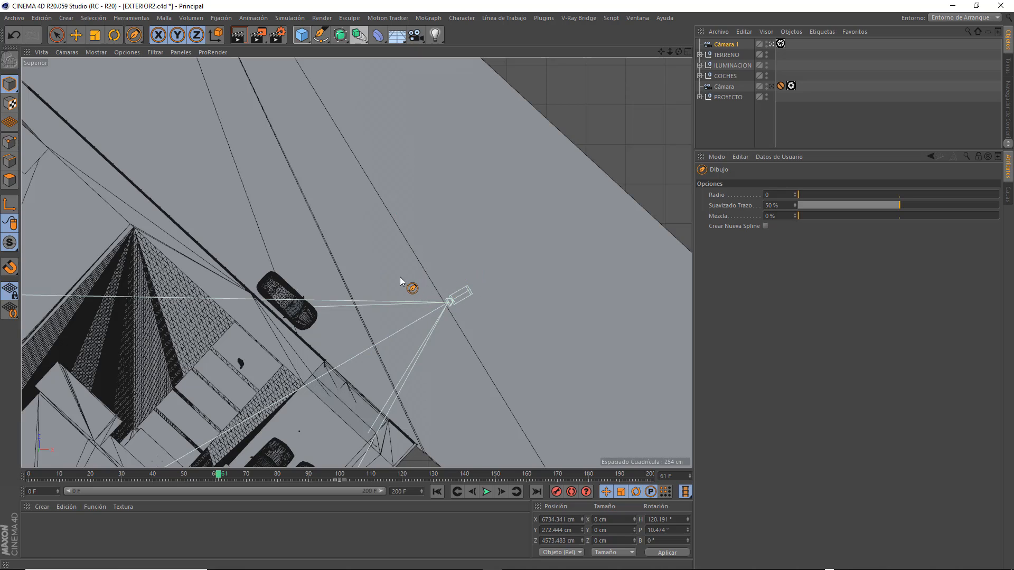
left_click_drag(98, 102, 87, 124)
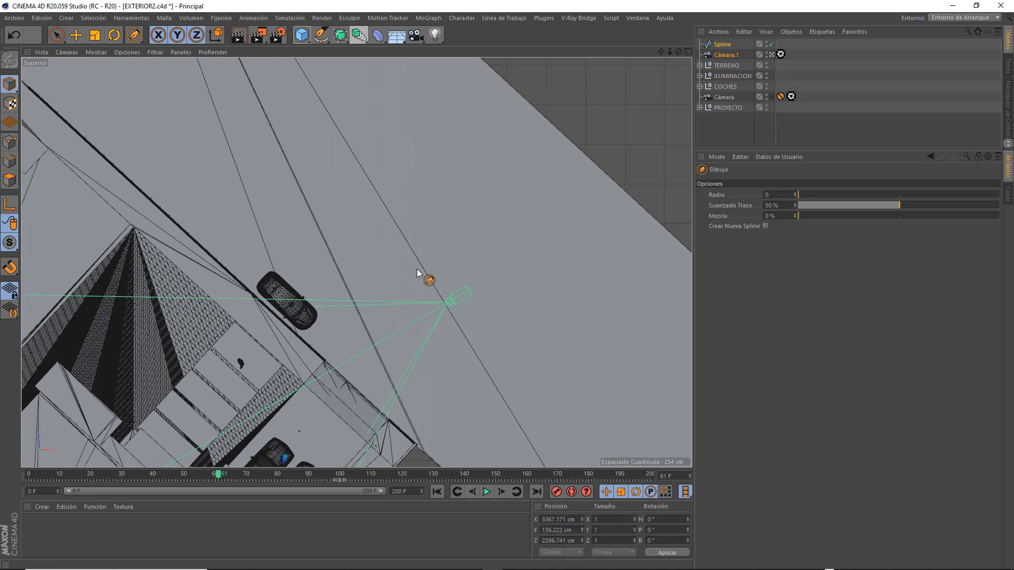
Leave the Cámara.1 view and frame the house, the camera and the drawn spline in the perspective view.
left_click(688, 52)
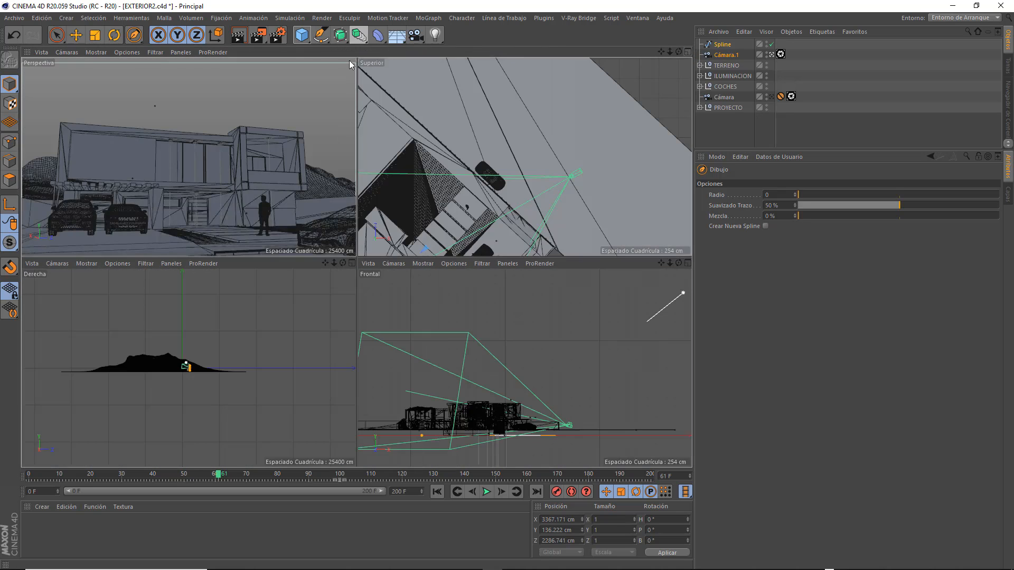
left_click(352, 52)
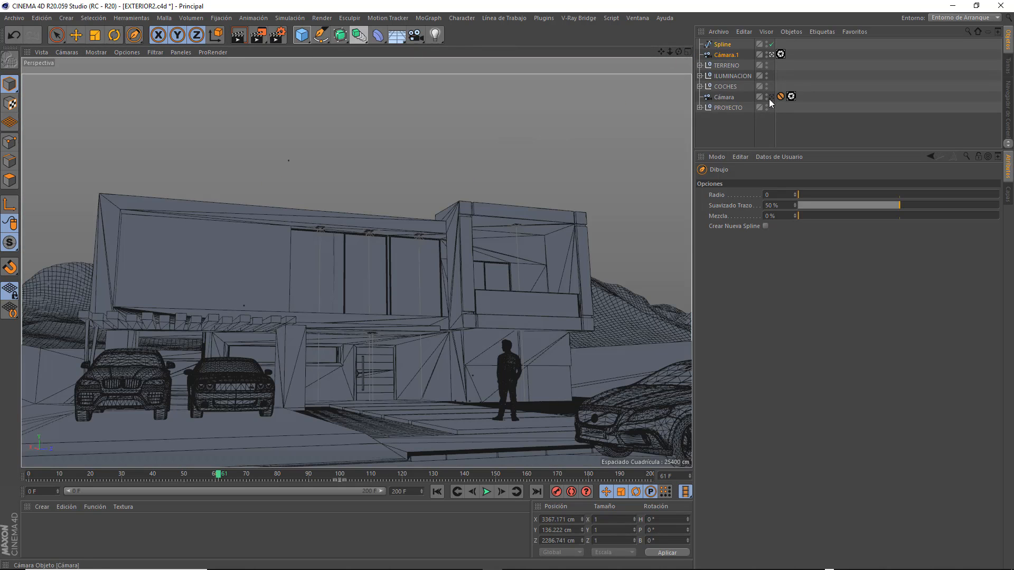
left_click(772, 55)
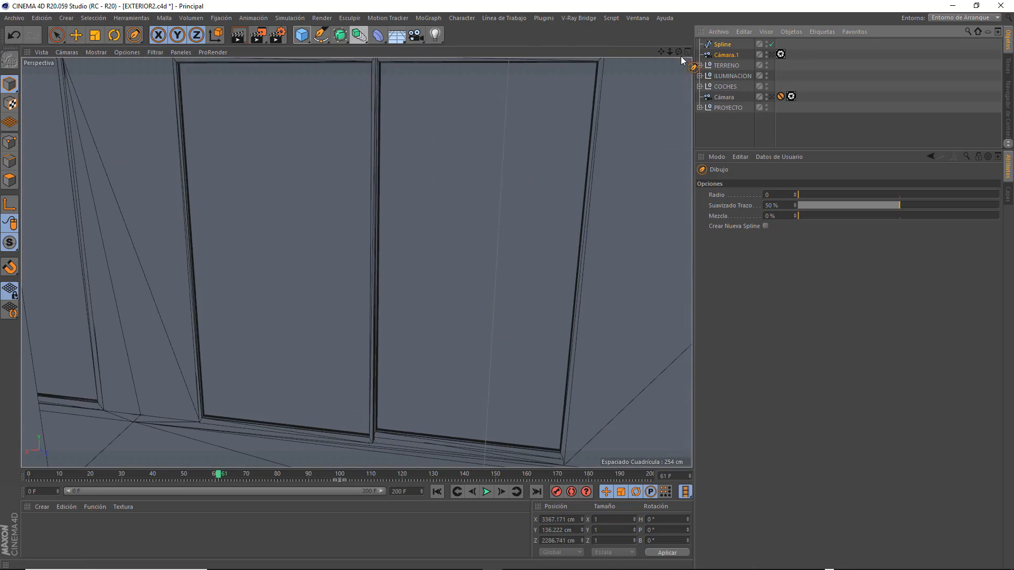
mouse_move(670, 51)
left_mouse_down()
mouse_move(666, 59)
mouse_move(673, 51)
left_mouse_up()
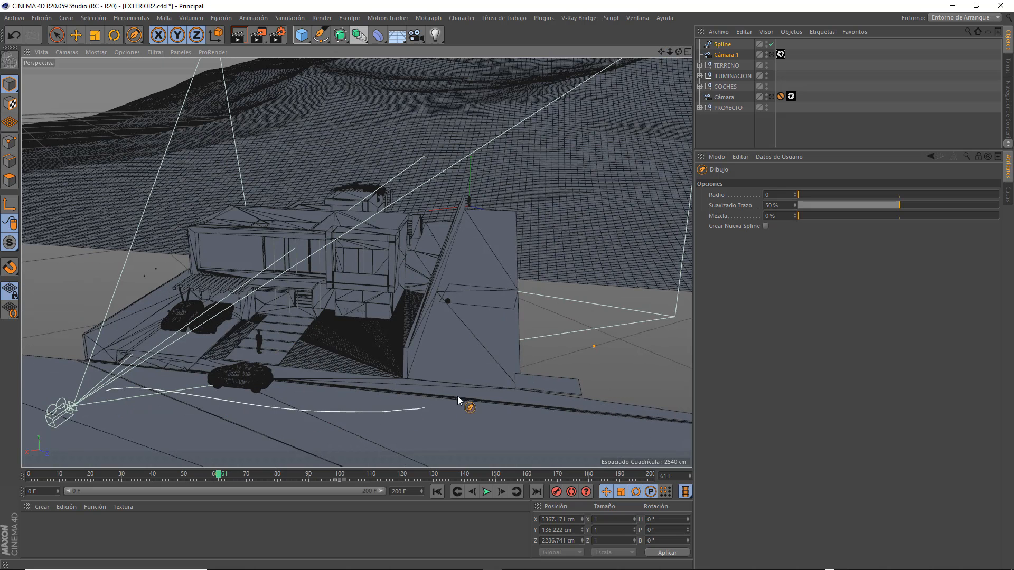
Sketch another stroke in the perspective view and examine the selected spline from farther away.
left_click_drag(475, 346, 474, 333)
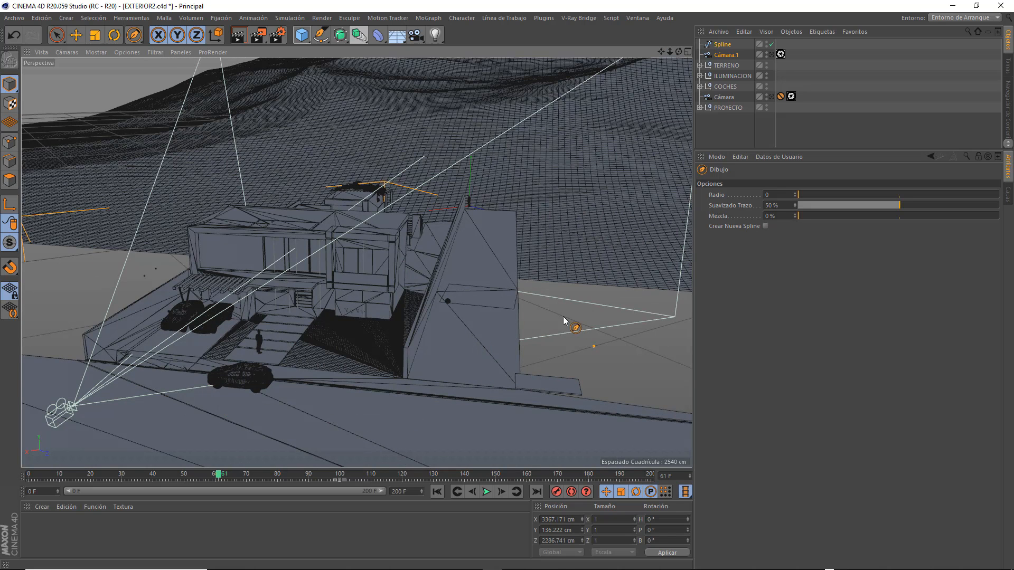
left_click(725, 45)
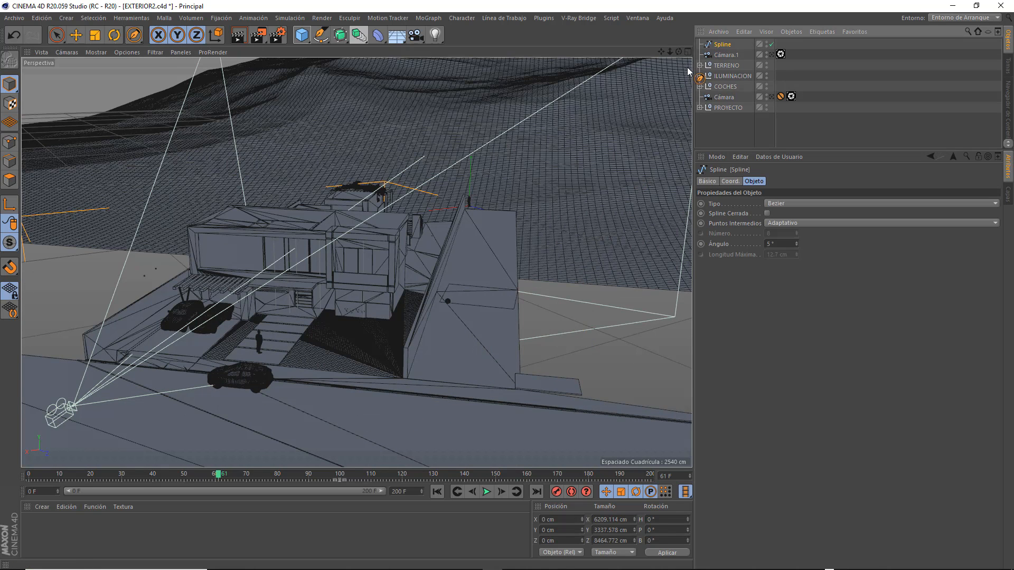
mouse_move(678, 52)
left_mouse_down()
mouse_move(711, 61)
mouse_move(644, 53)
mouse_move(670, 52)
left_mouse_up()
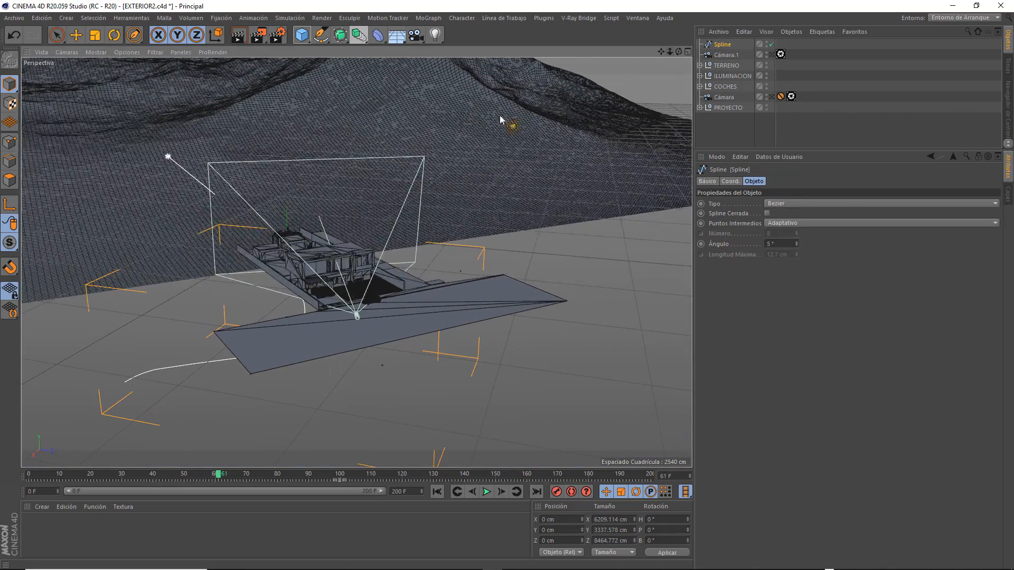
Try raising the freehand spline above the ground, and delete it from the scene.
left_click(76, 35)
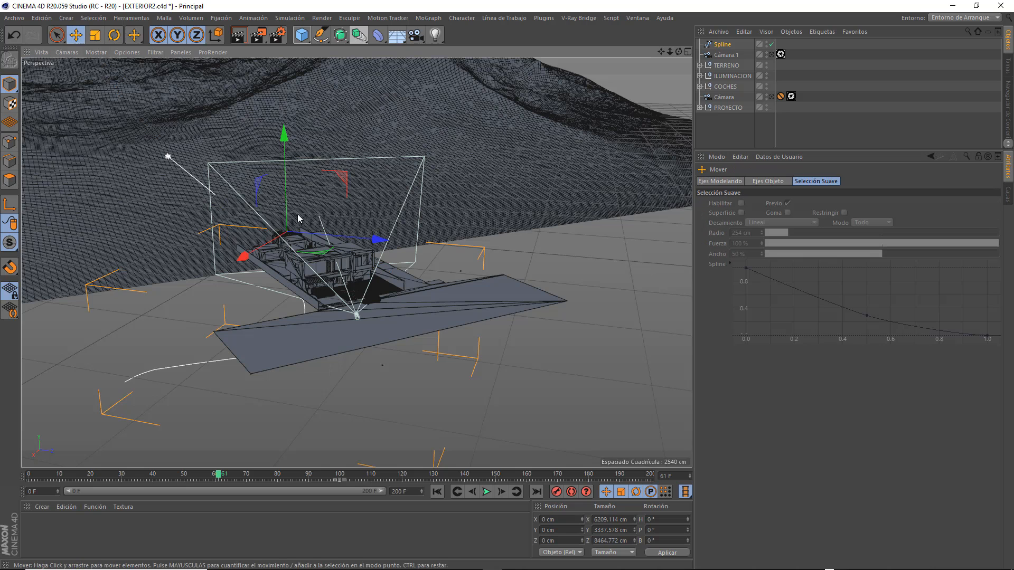
left_click_drag(295, 199, 338, 69)
left_click(723, 46)
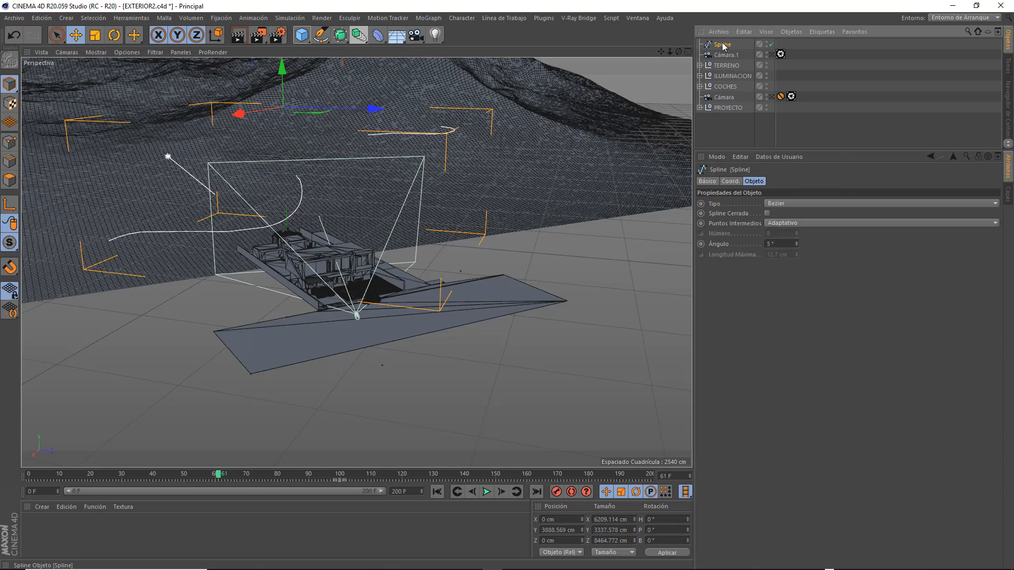
key("Delete")
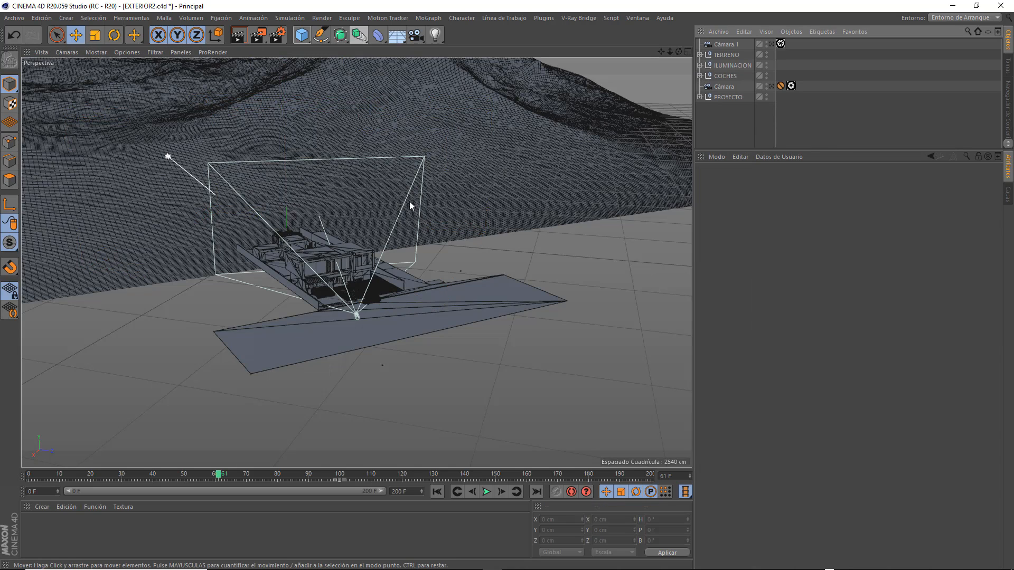
left_click(322, 36)
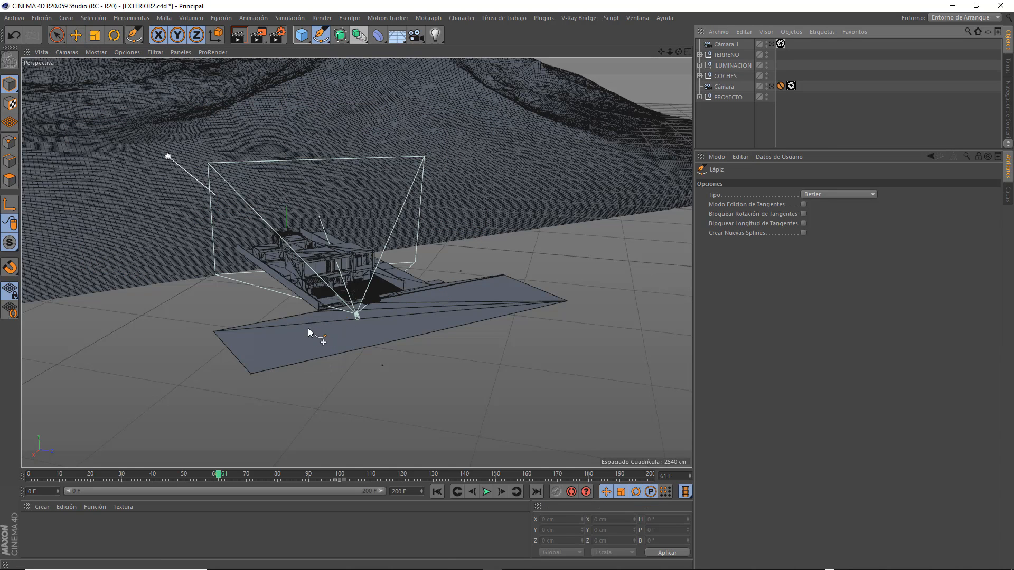
left_click_drag(299, 321, 348, 332)
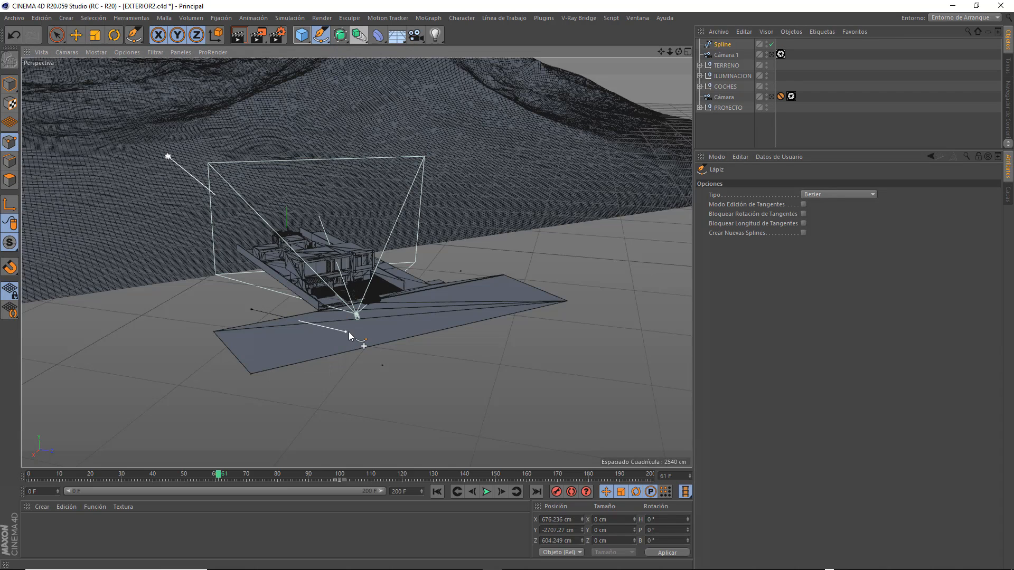
key("ctrl+z")
Sketch a new freehand spline in the perspective view, curving across the street and up beside the house with the Dibujo tool.
left_click(320, 36)
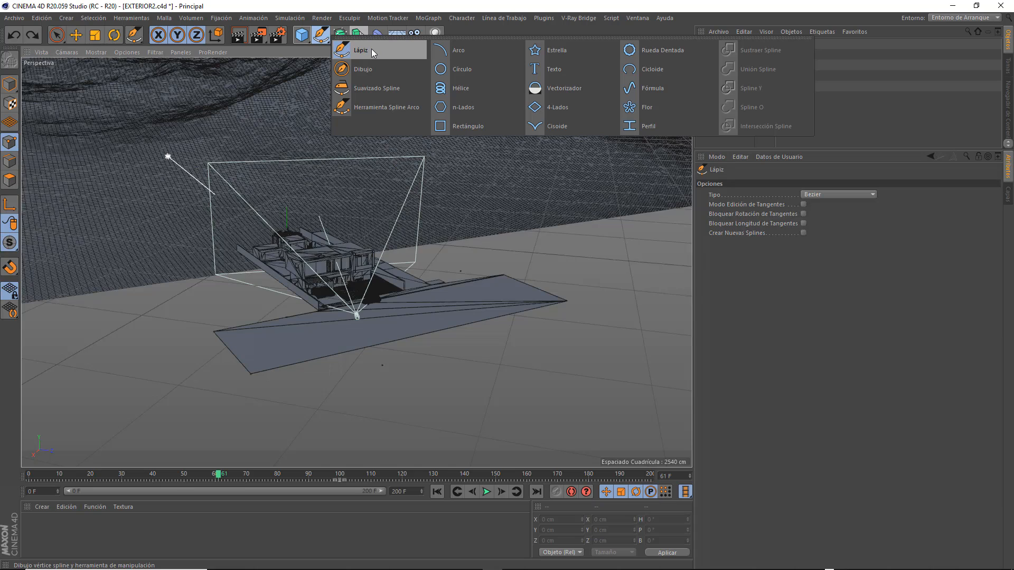
left_click(367, 68)
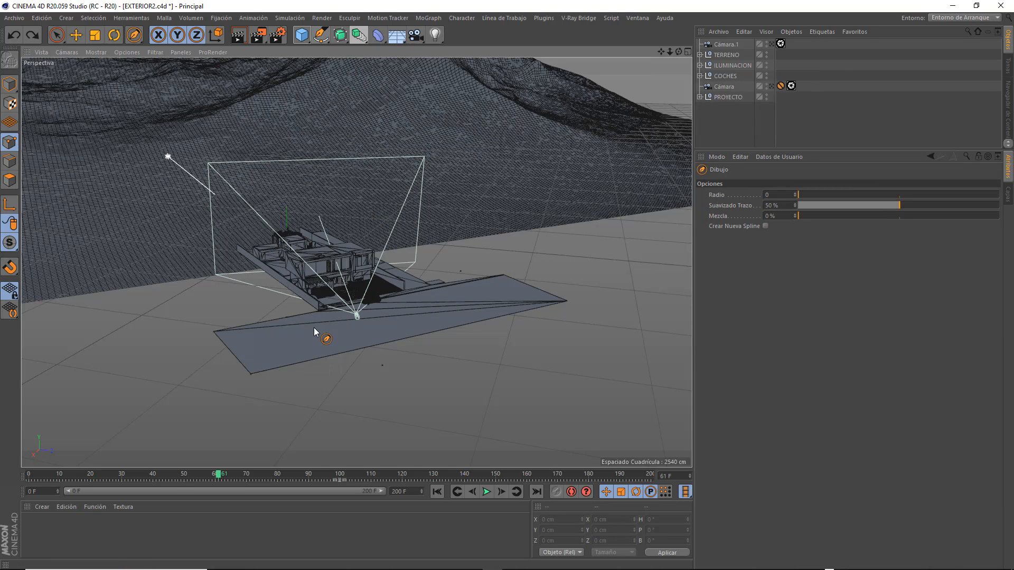
mouse_move(323, 326)
left_mouse_down()
mouse_move(418, 316)
mouse_move(429, 268)
left_mouse_up()
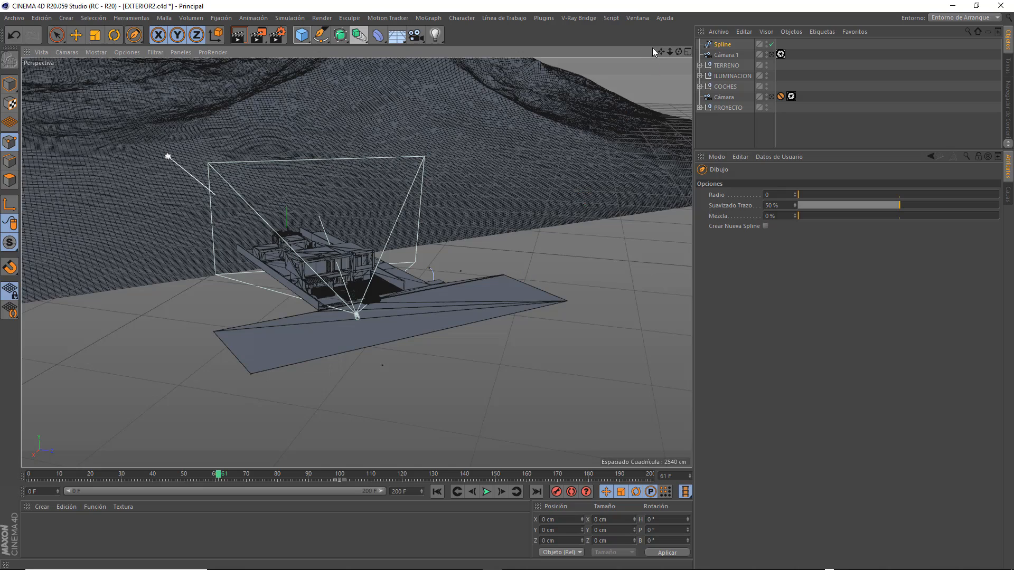
Raise the whole new spline vertically to about Y 2894 cm so it sits above the ground.
left_click_drag(679, 51, 280, 98)
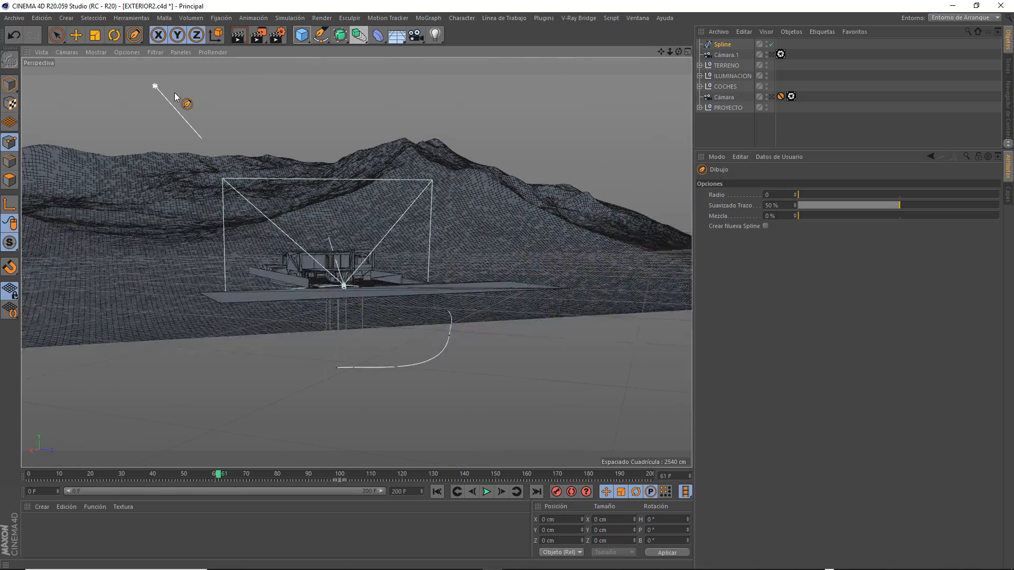
left_click(82, 35)
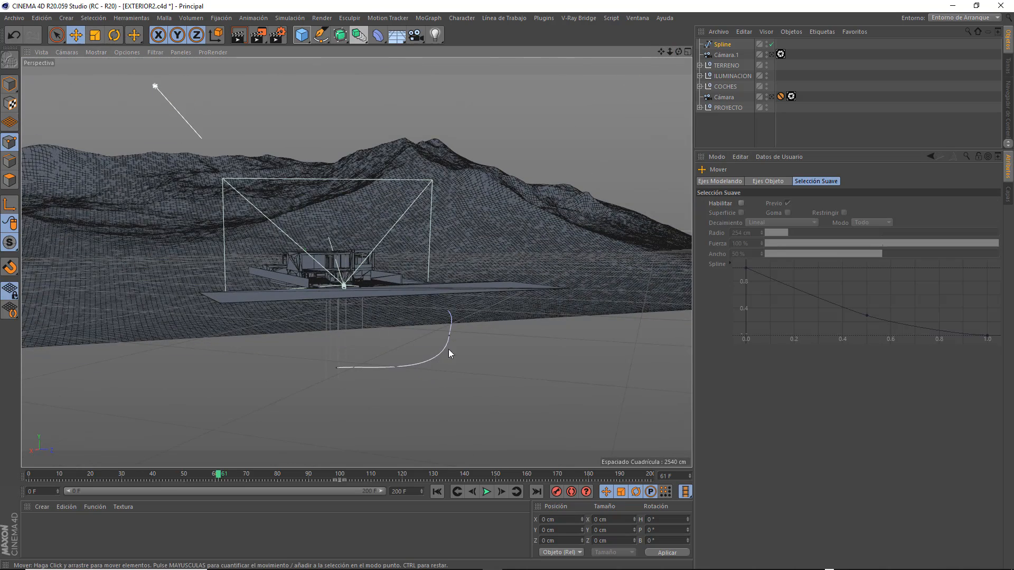
left_click(719, 45)
left_click(10, 84)
left_click_drag(311, 244, 299, 149)
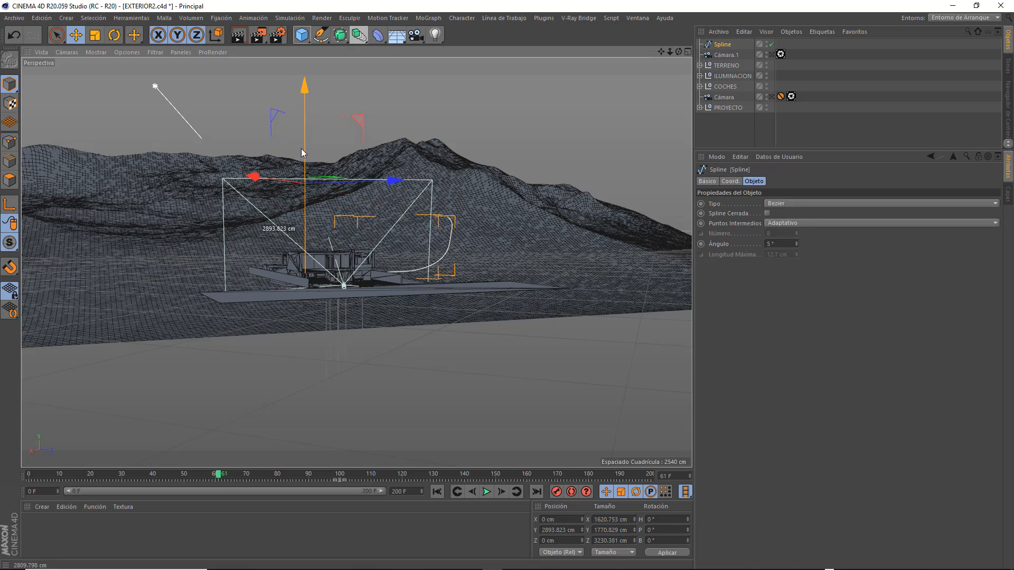
Move the spline in front of the house, to about X 6127, Y 3329, Z 2449 cm.
left_click_drag(679, 51, 352, 266)
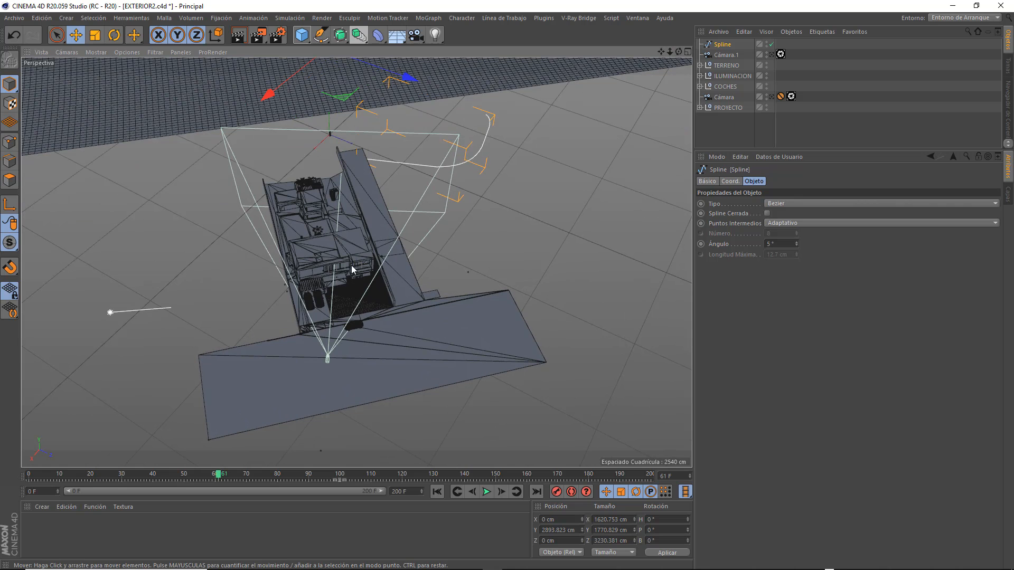
left_click_drag(282, 93, 157, 205)
left_click_drag(217, 195, 239, 281)
left_click_drag(270, 158, 249, 149)
left_click_drag(216, 243, 158, 167)
Rotate the spline to about H 34°, P -14.3°, B -6.5° and move it to about X 6909, Y 3900, Z 3152 cm.
left_click(114, 35)
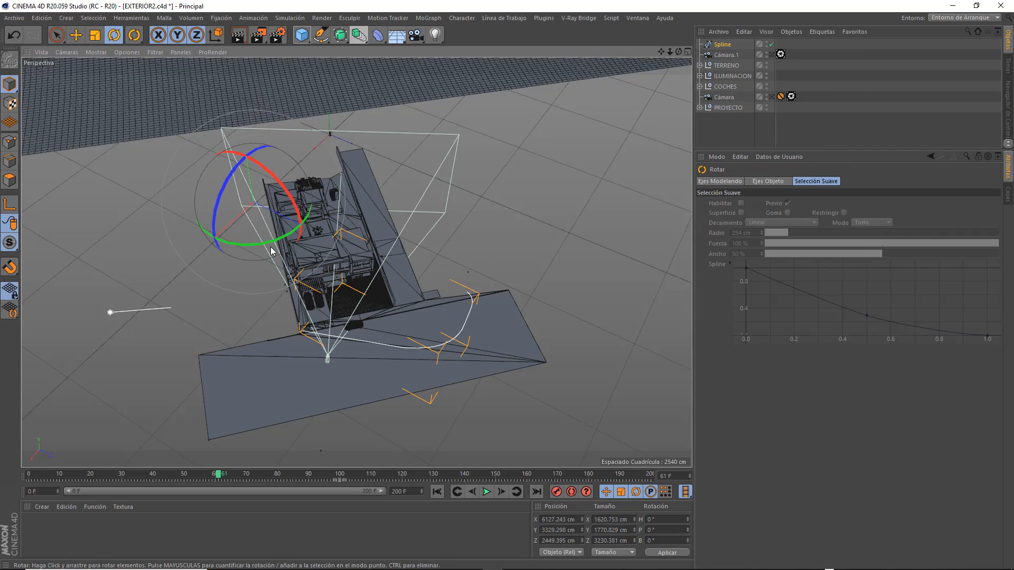
left_click_drag(278, 255, 319, 224)
left_click(77, 35)
left_click_drag(248, 227, 263, 157)
left_click_drag(679, 52, 241, 270)
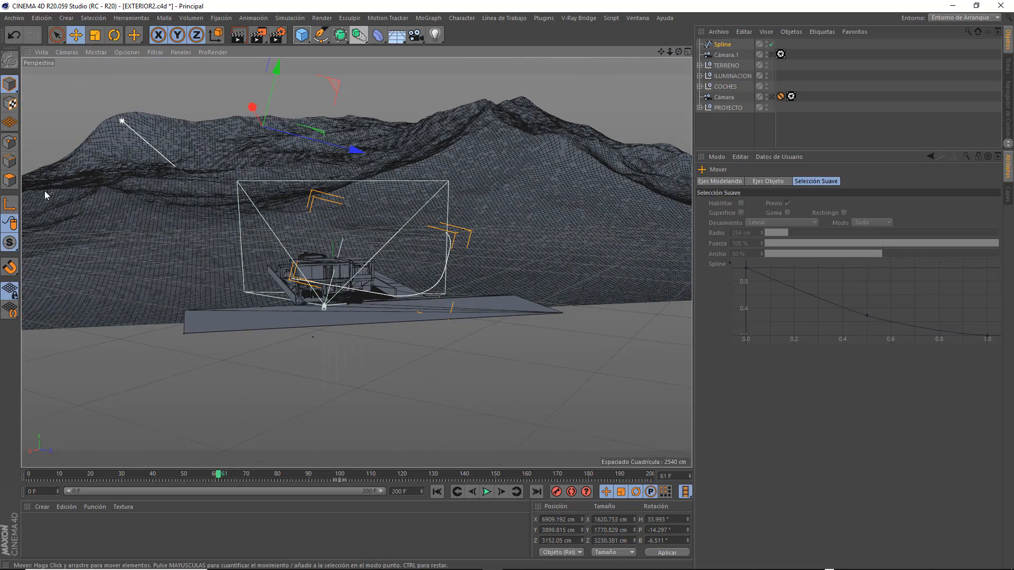
left_click(9, 142)
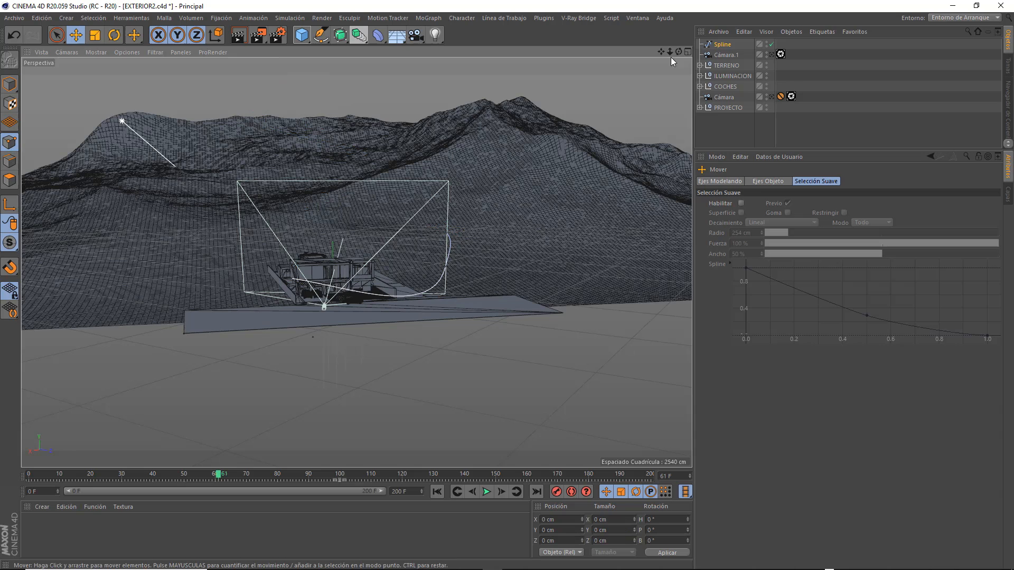
left_click(112, 131)
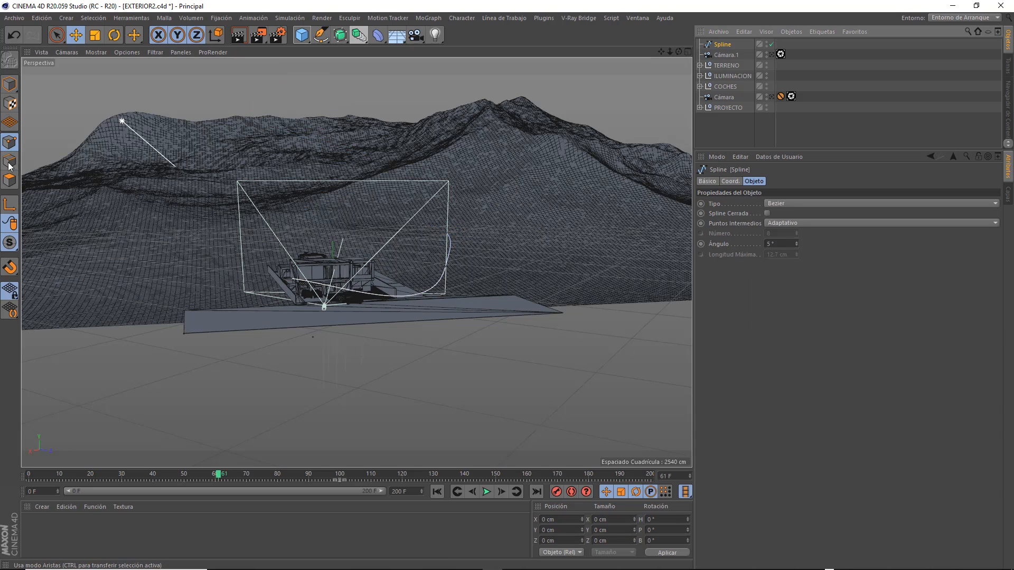
left_click(10, 180)
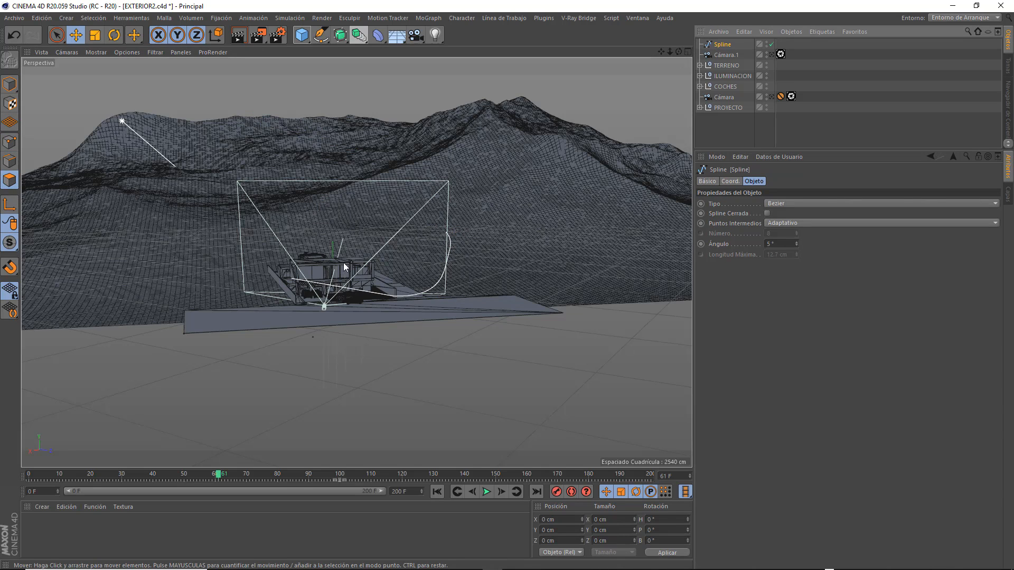
left_click(10, 84)
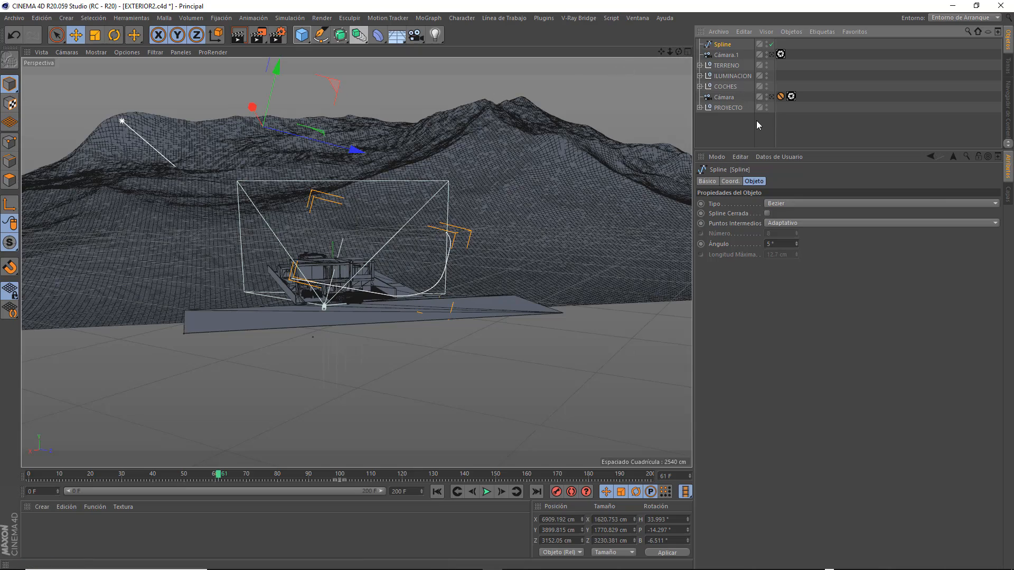
Add an Alinear a Spline tag to Cámara.1 and assign Spline as its Trayectoria de la Spline.
left_click_drag(669, 52, 713, 57)
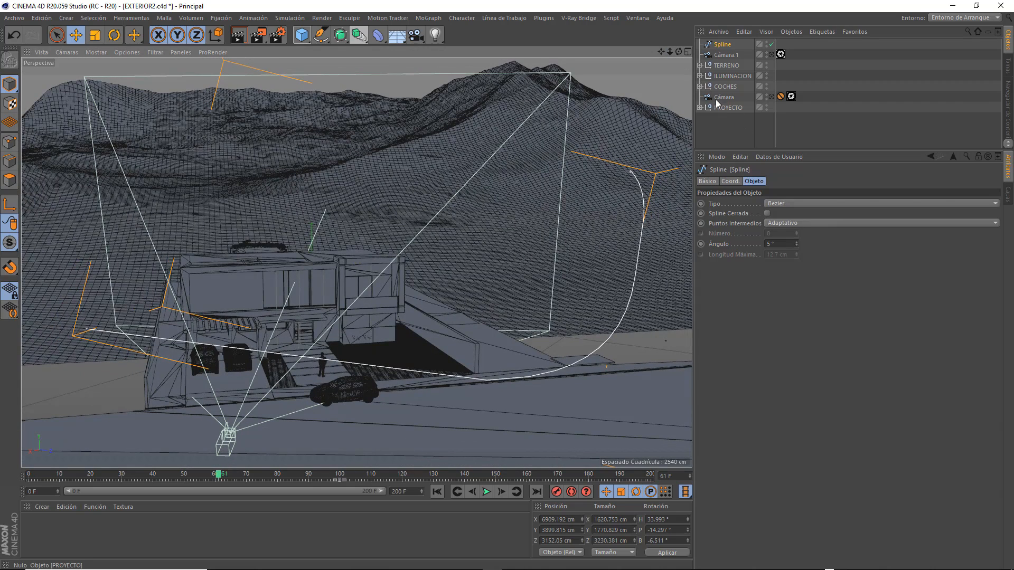
right_click(722, 53)
mouse_move(753, 59)
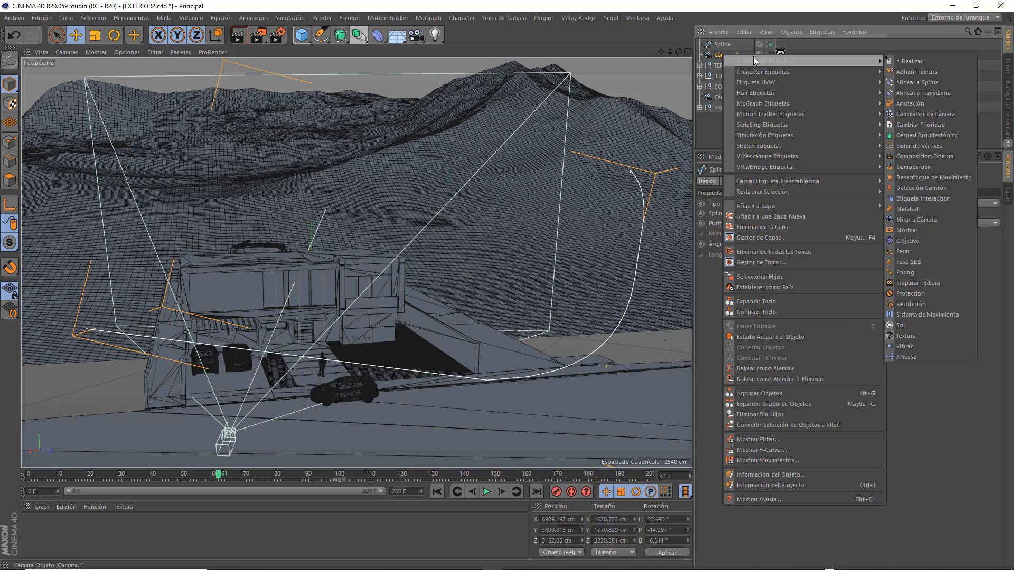
left_click(917, 83)
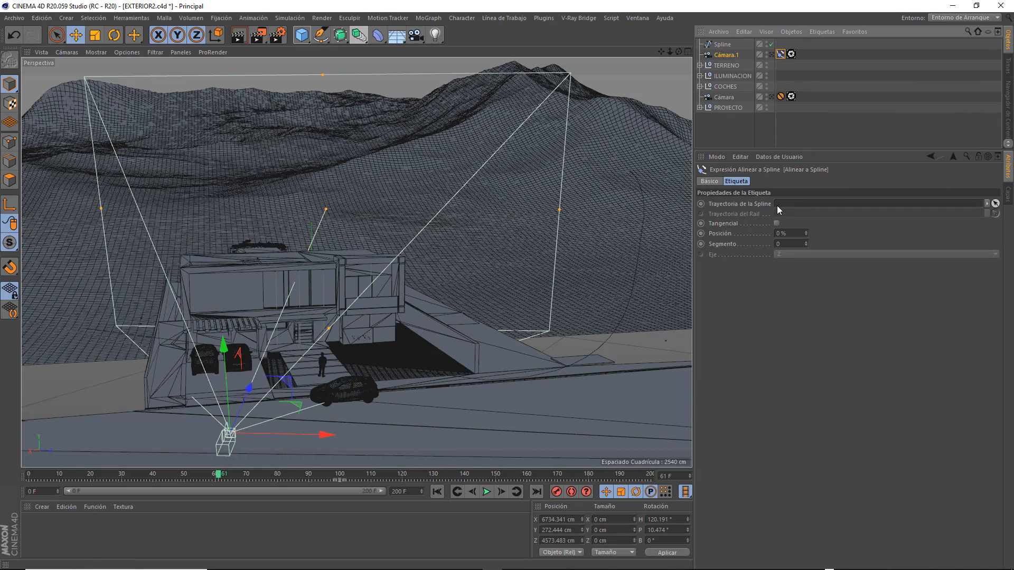
left_click_drag(719, 44, 719, 45)
left_click_drag(810, 209, 809, 207)
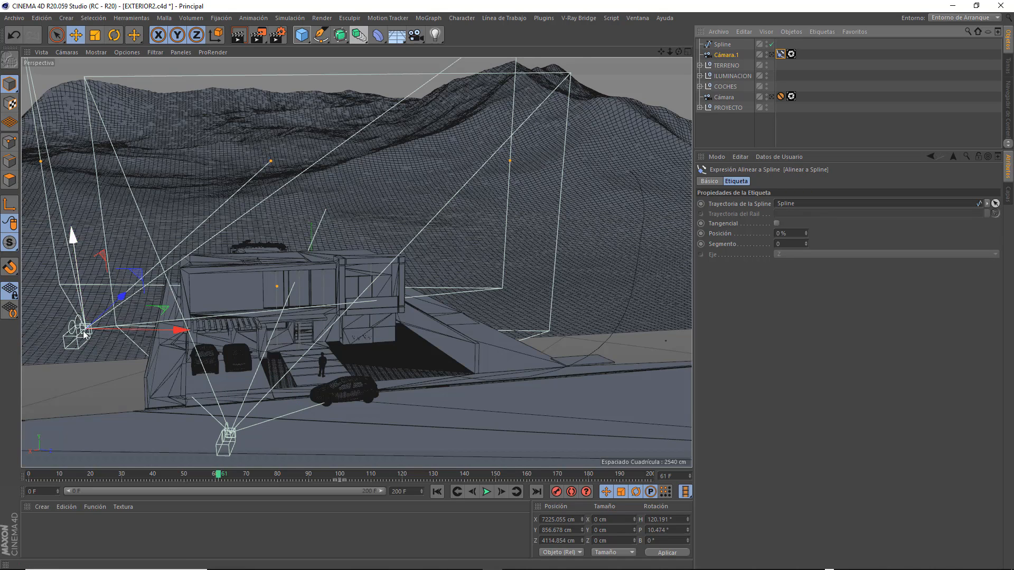
Record a keyframe for the alignment tag's Posición at 0% on frame 0.
left_click(722, 44)
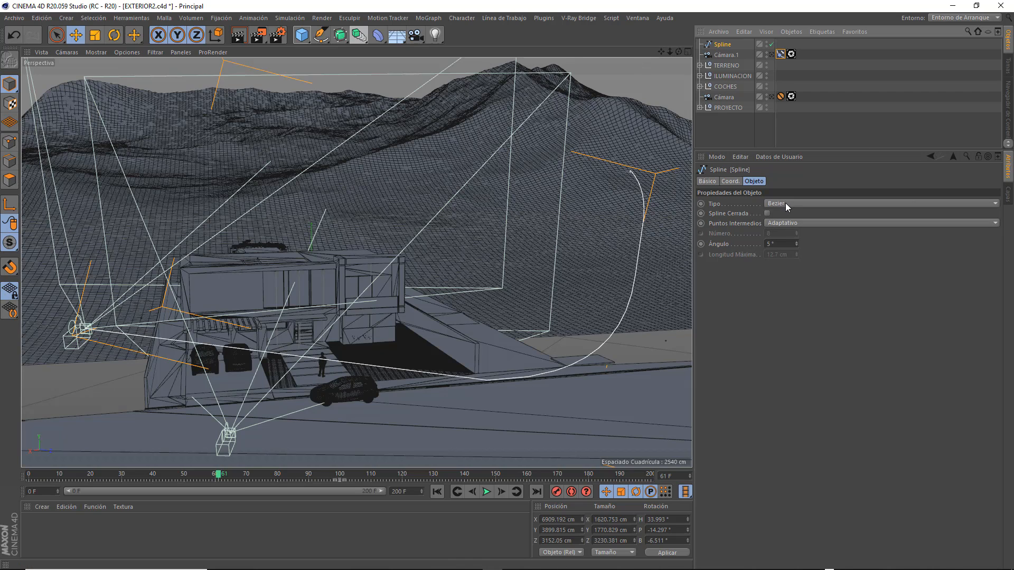
left_click(781, 55)
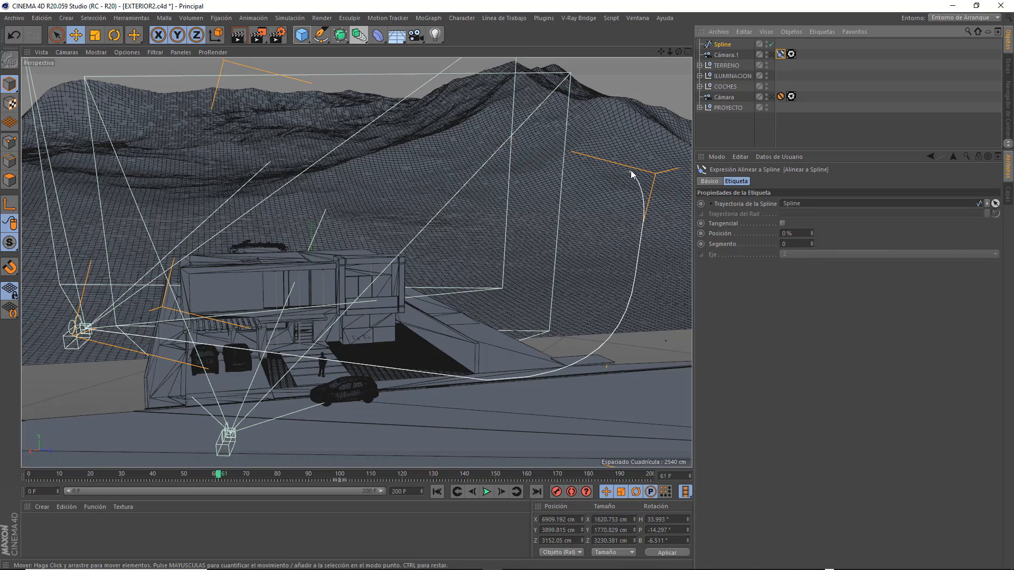
left_click(434, 491)
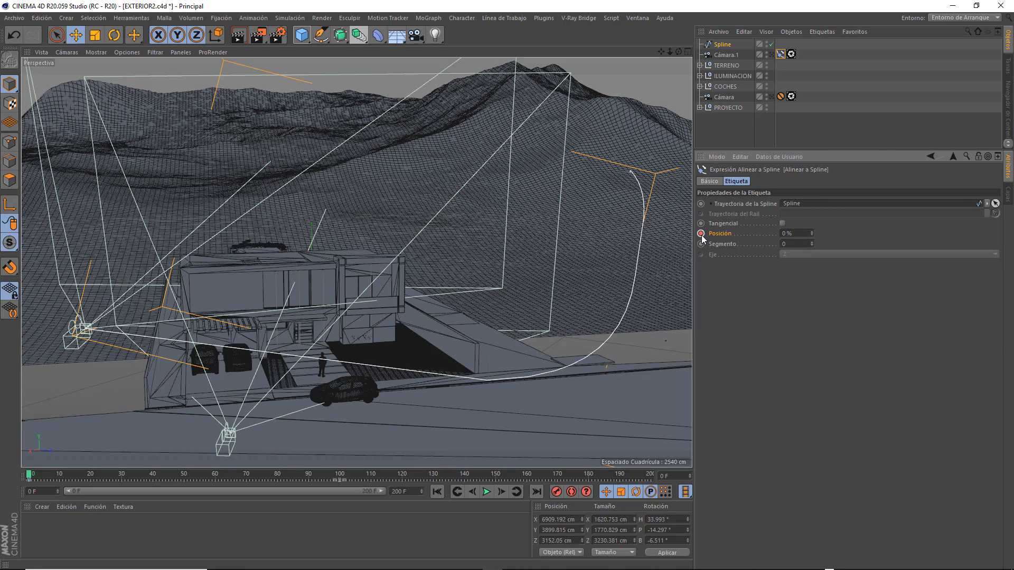
Set the alignment tag's Posición to 100% on frame 200 and record a second keyframe.
left_click(720, 55)
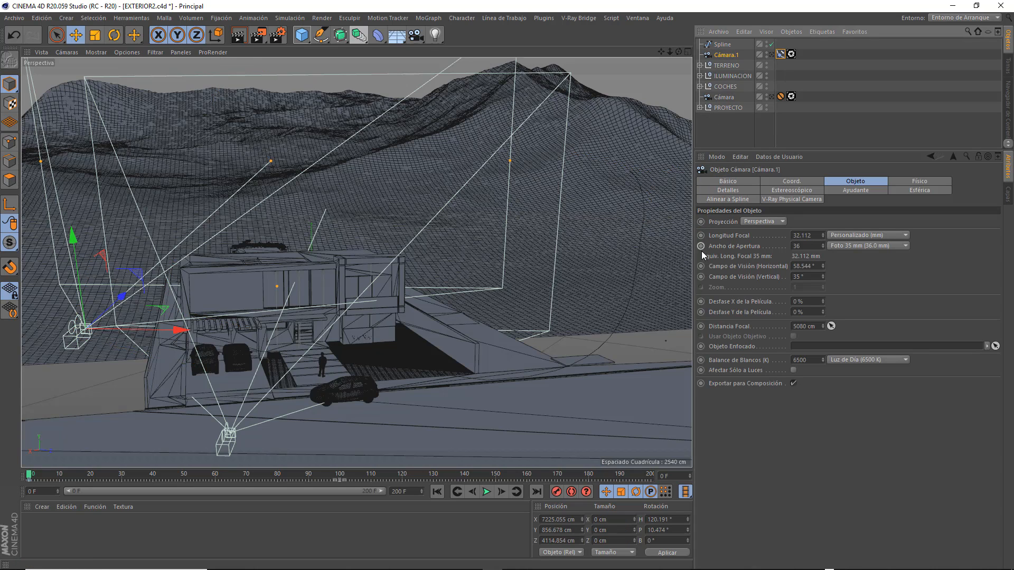
left_click(781, 54)
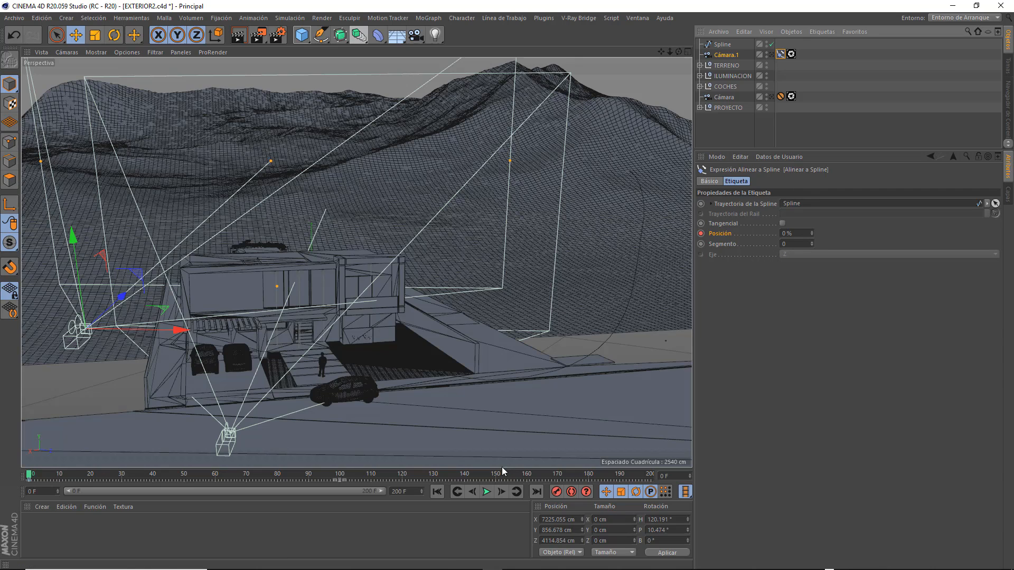
left_click(537, 492)
left_click(786, 233)
type("100")
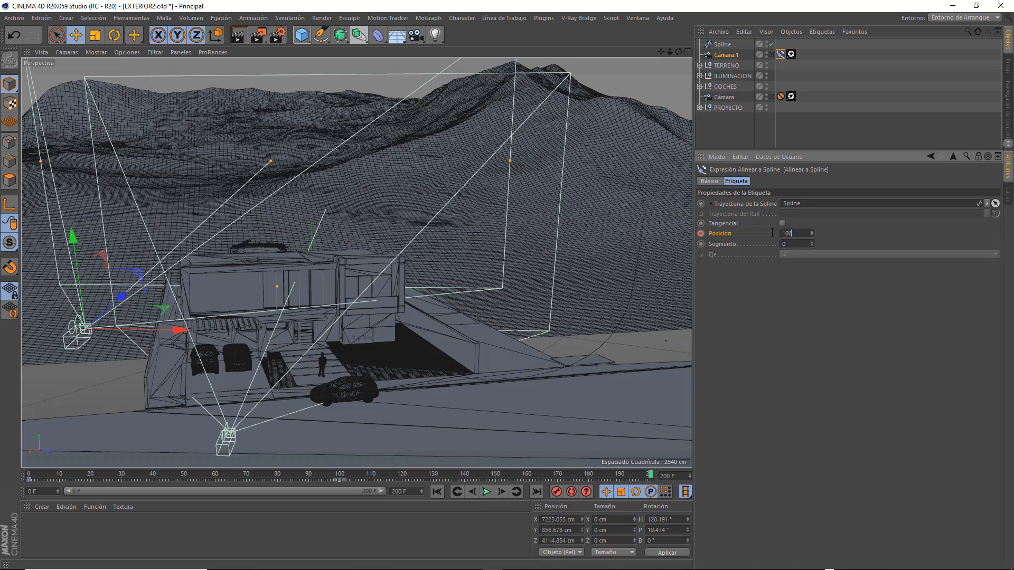
key("Return")
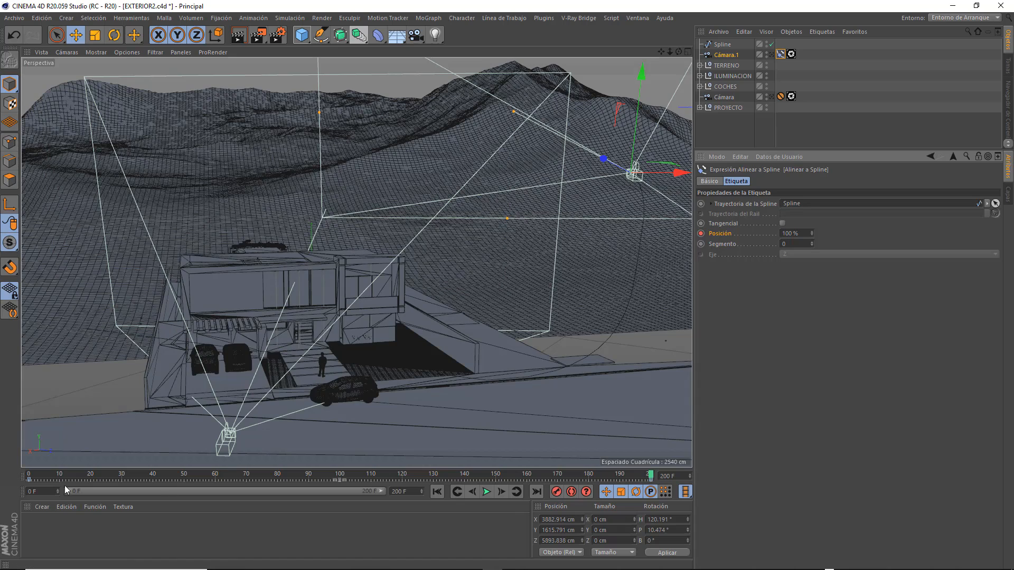
Play the animation from frame 0 to check Cámara.1's travel along the spline, and return to the start.
left_click(437, 492)
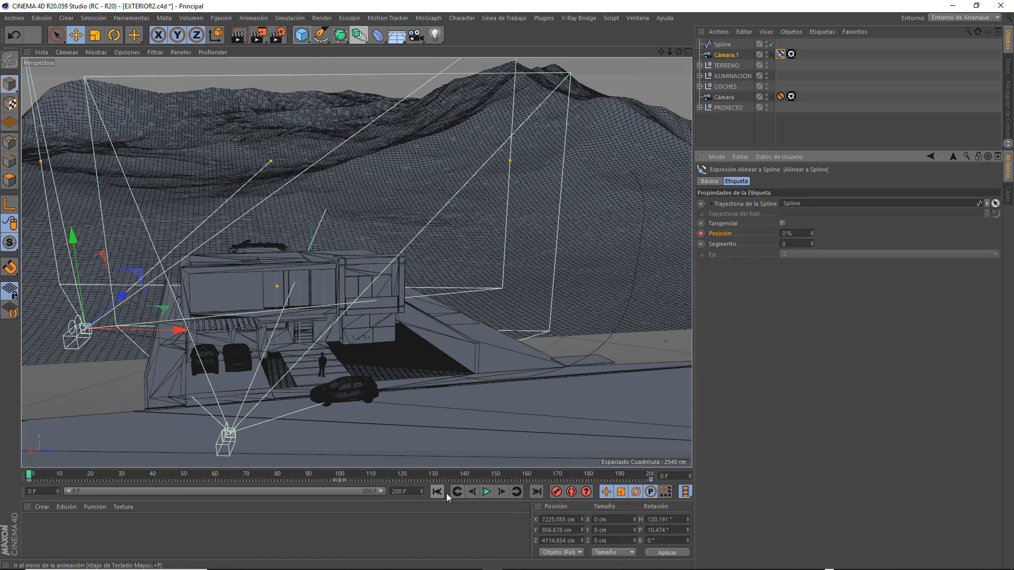
left_click(487, 493)
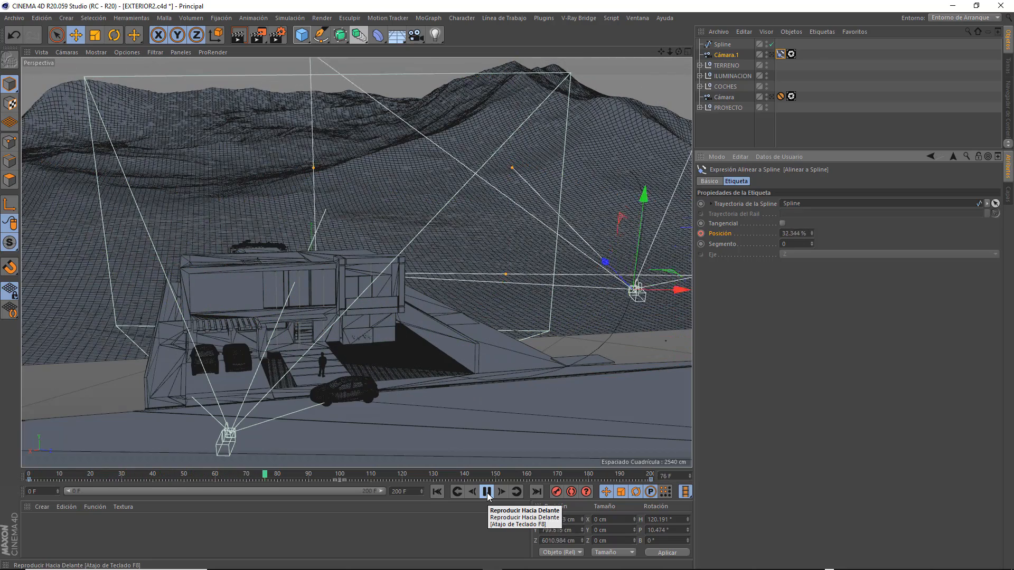
left_click(487, 493)
left_click(436, 492)
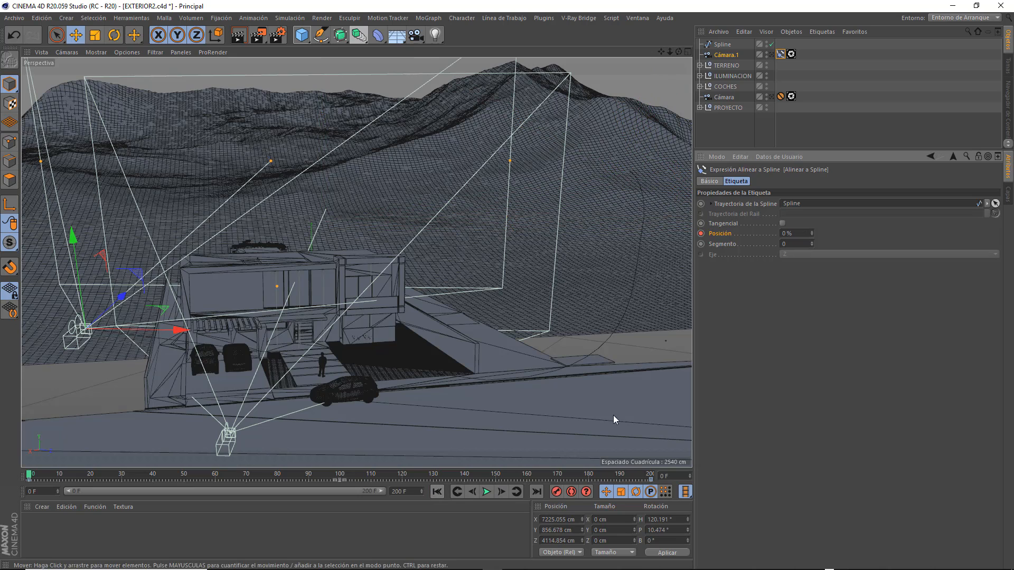
Enable Tangencial on the alignment tag and play the animation to check the camera's orientation, returning to frame 0.
left_click(782, 224)
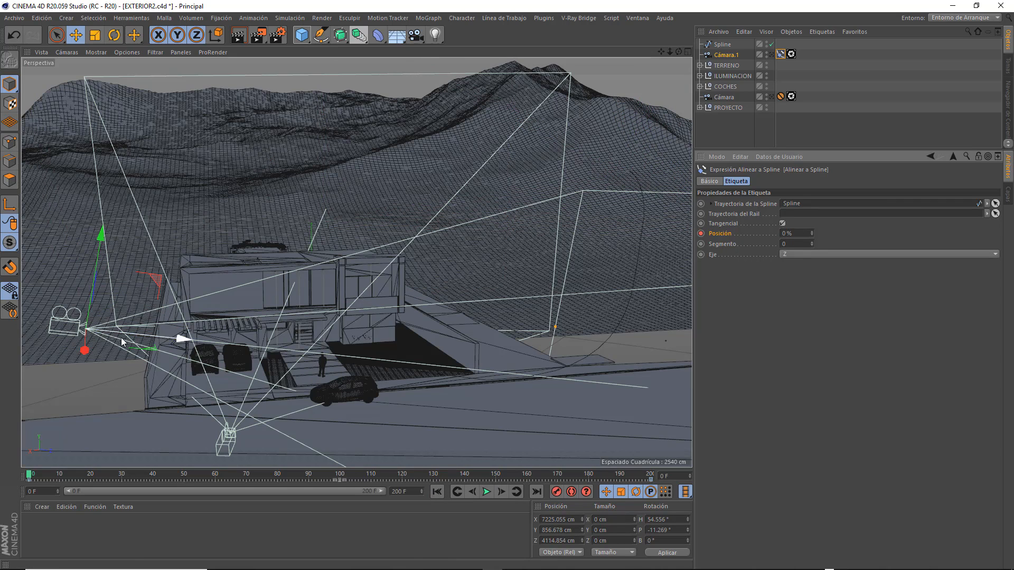
left_click(487, 492)
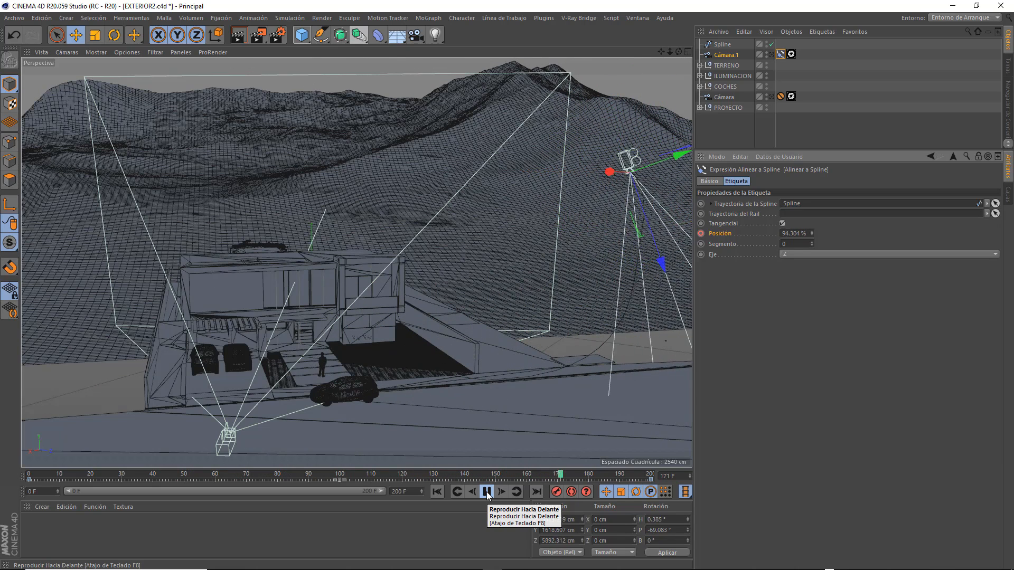
left_click(437, 491)
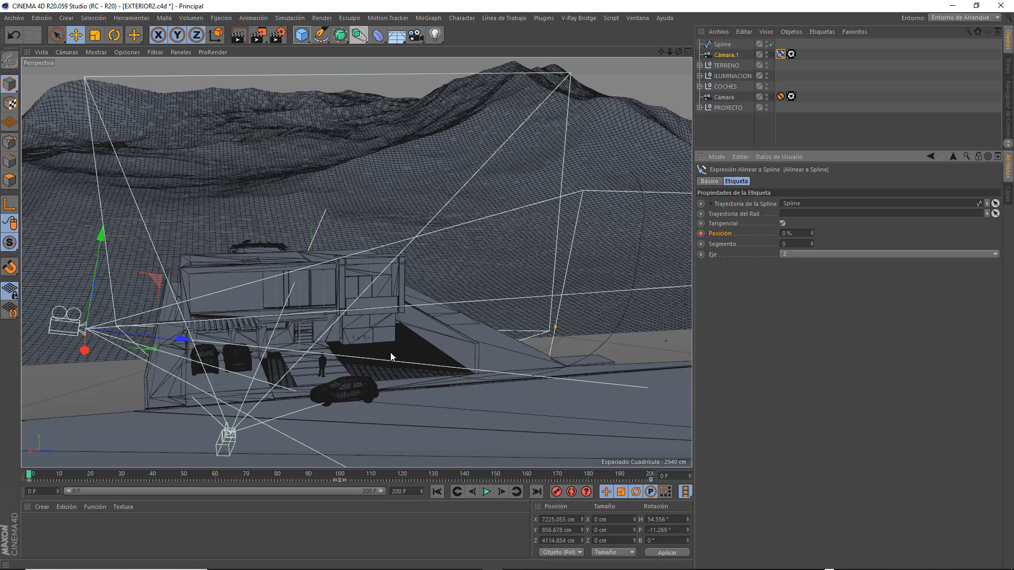
Look through Cámara.1 and play the animation to check its view along the spline, returning to frame 0.
left_click(772, 55)
left_click(485, 492)
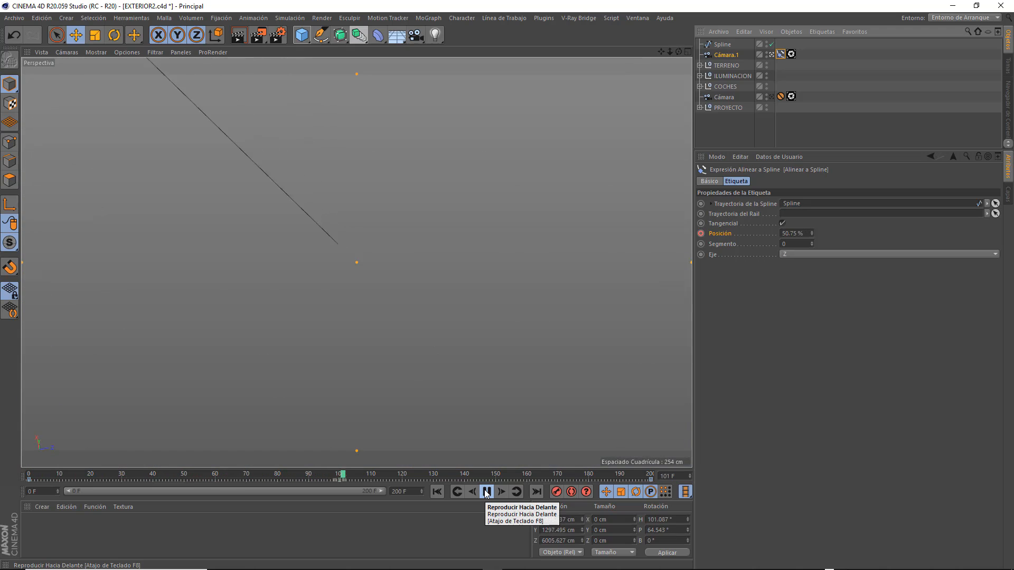
left_click(485, 492)
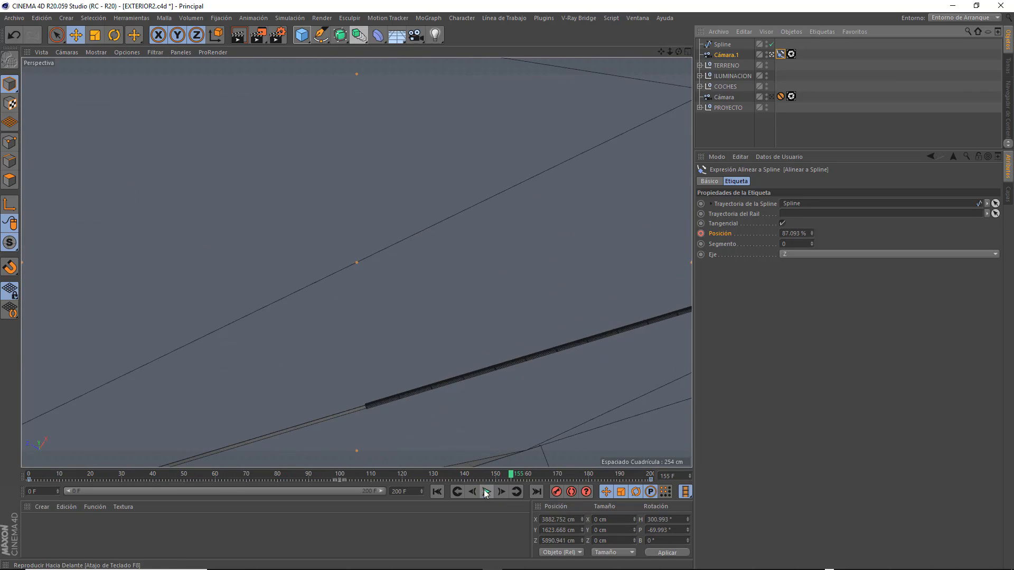
left_click(437, 492)
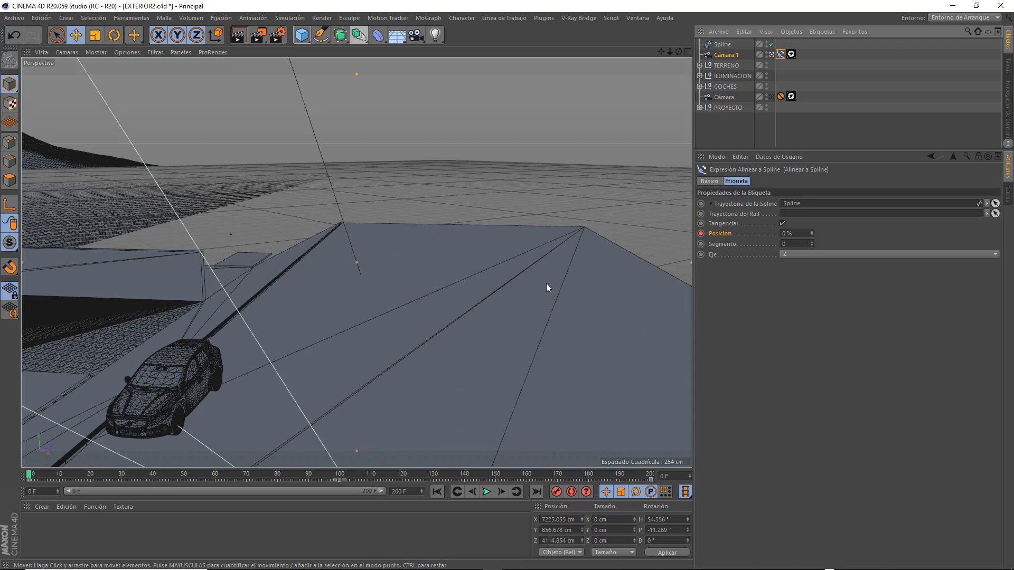
Delete Cámara.1 and the path Spline from the scene.
left_click(727, 56)
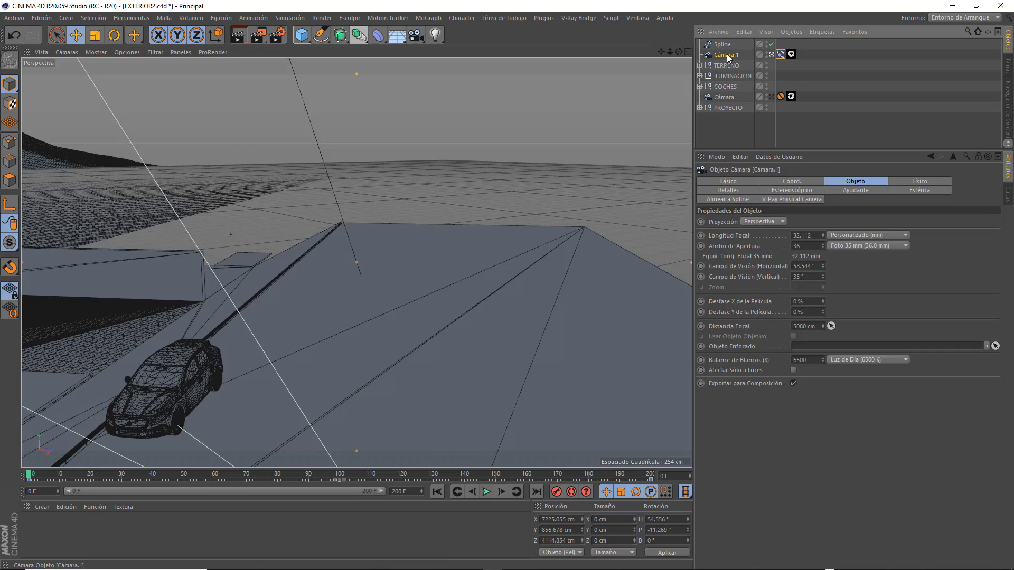
key("Delete")
left_click(722, 45)
key("Delete")
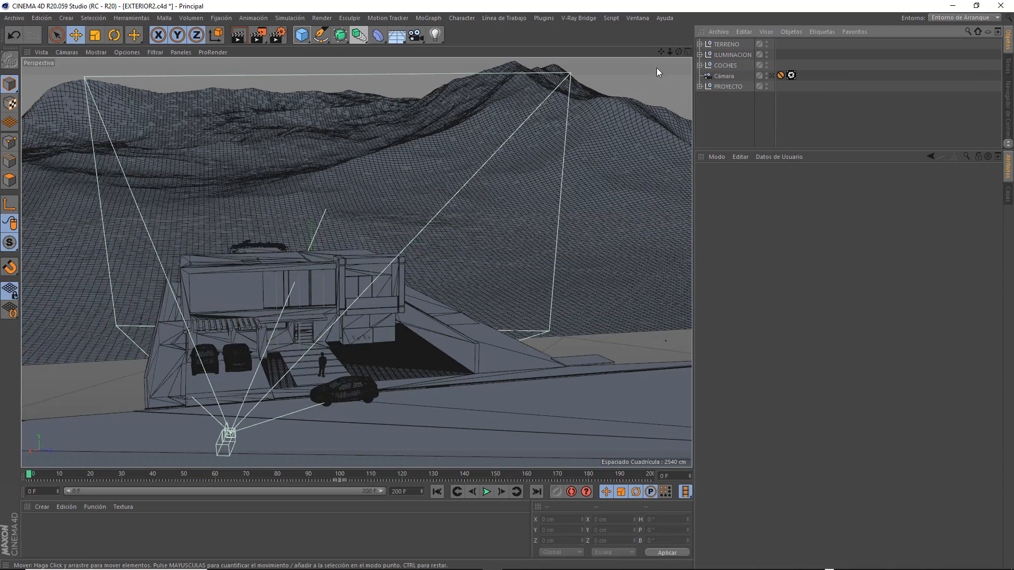
Duplicate Cámara by copy and paste, and delete the Protección tag from the duplicate.
left_click(731, 77)
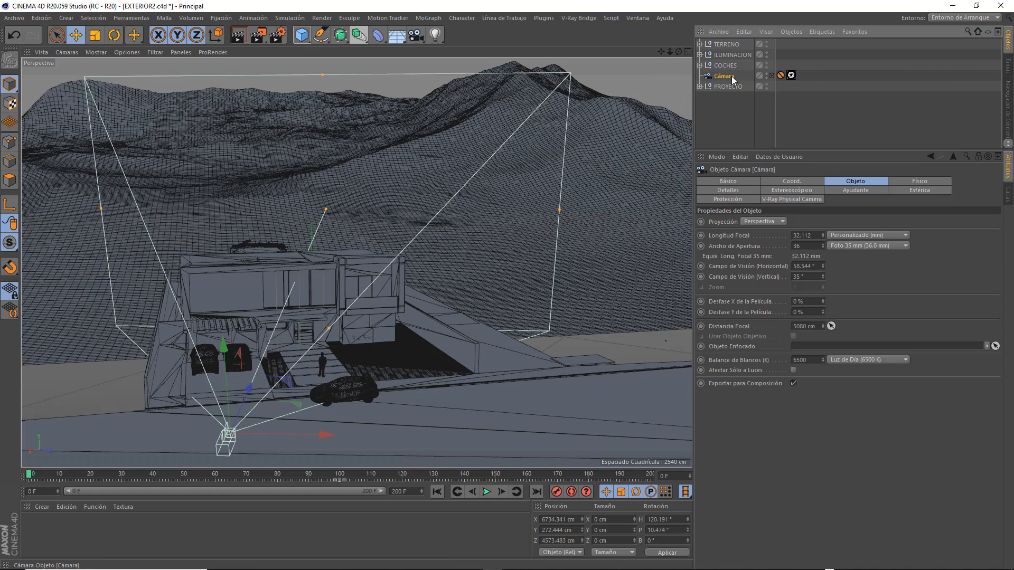
key("ctrl+c")
key("ctrl+v")
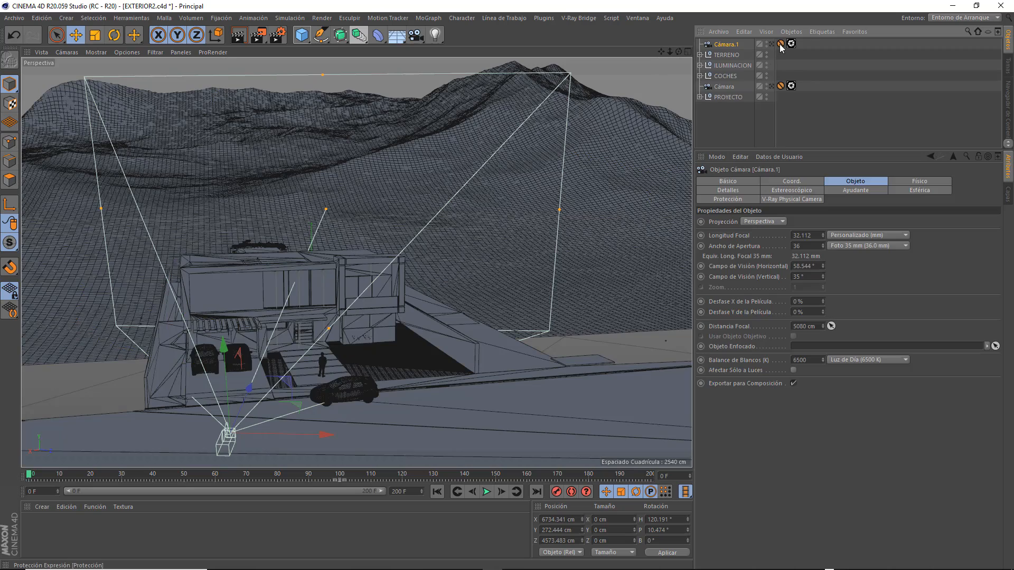
left_click(780, 43)
key("Delete")
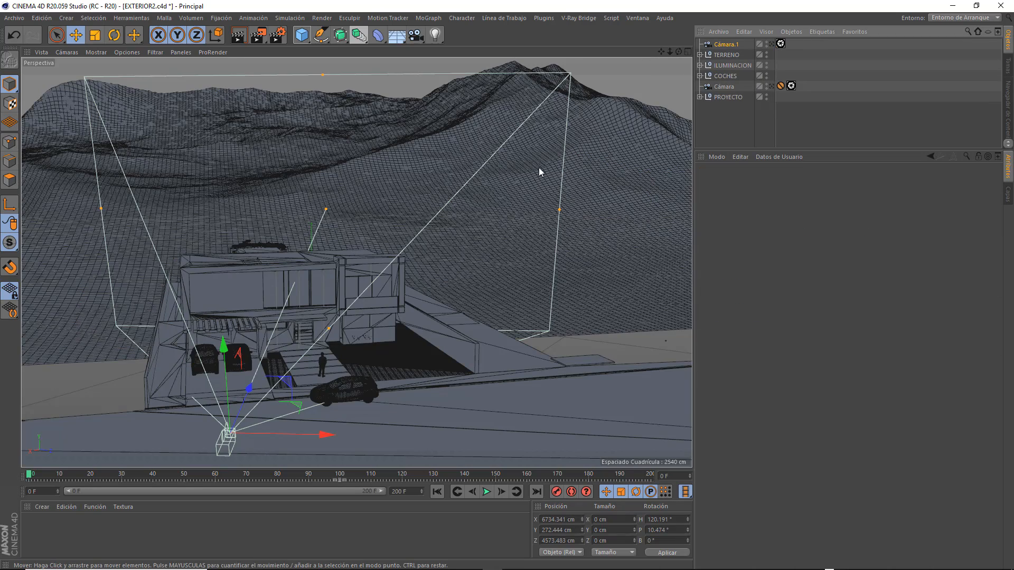
Look through Cámara.1 and reframe the house front, placing the camera at about X 6539, Y 351, Z 4852 cm.
left_click_drag(661, 51, 519, 293)
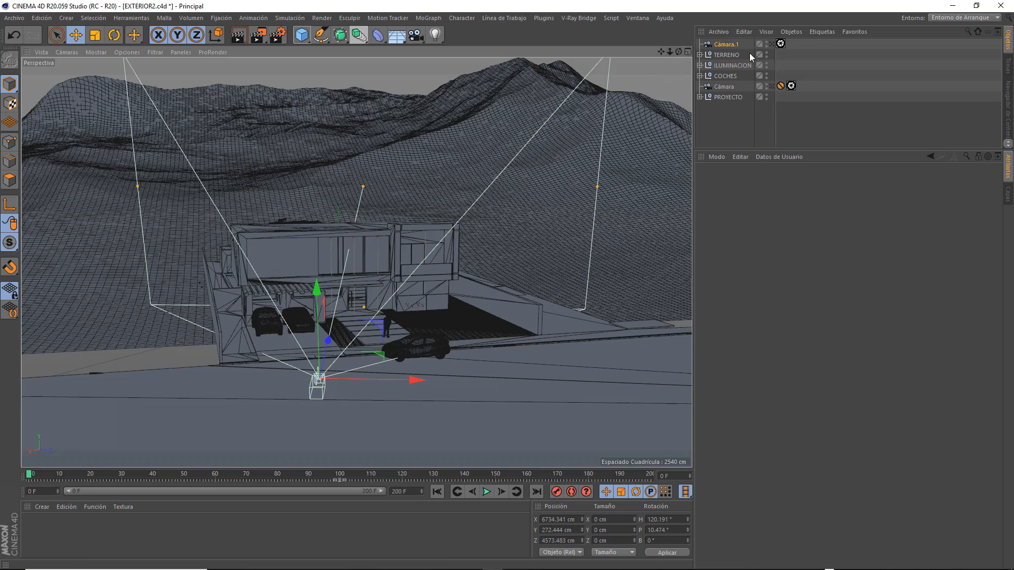
left_click(771, 44)
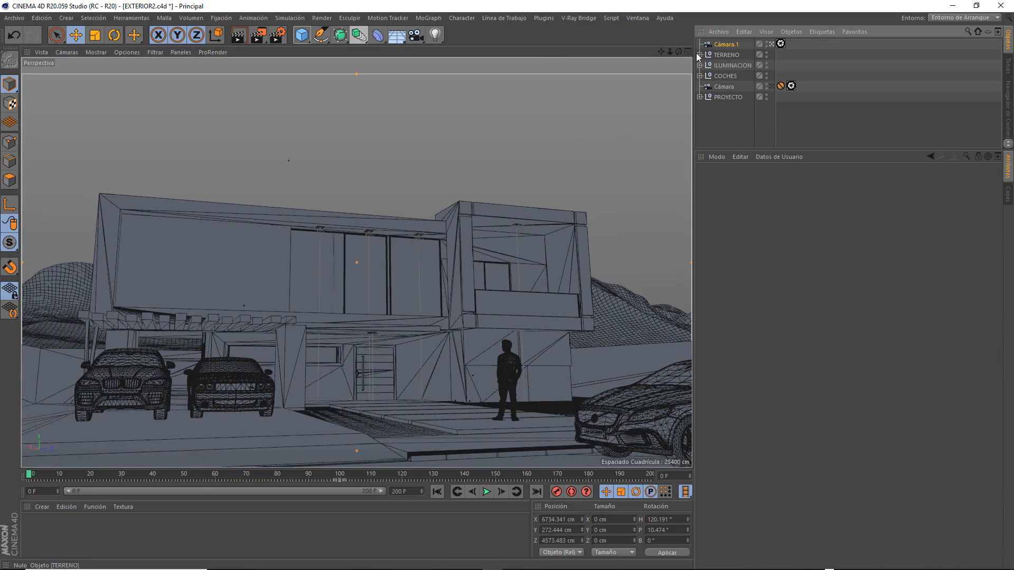
left_click_drag(679, 51, 663, 52)
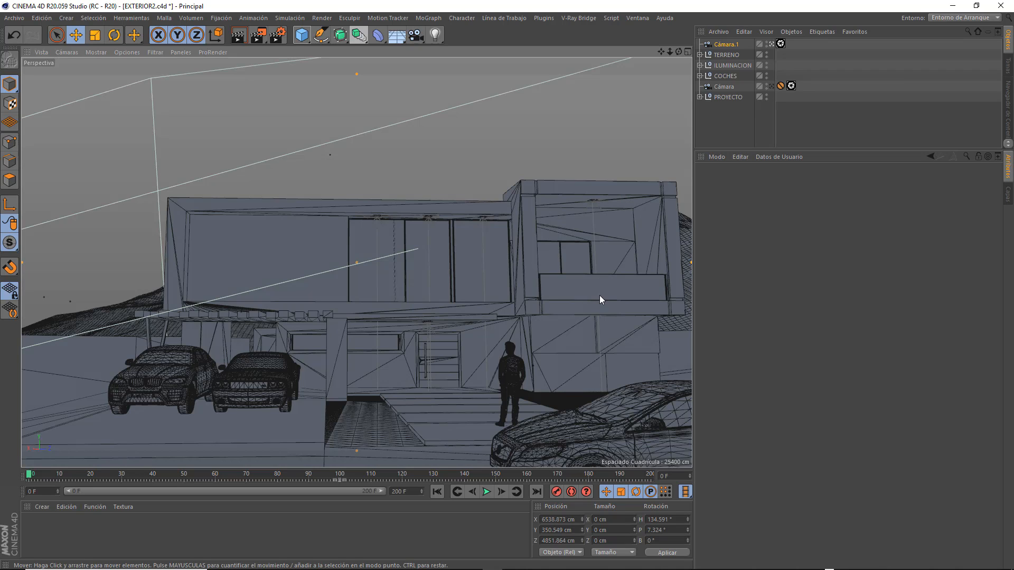
Add an Objetivo tag from the CINEMA 4D tags to Cámara.1.
right_click(725, 45)
mouse_move(750, 52)
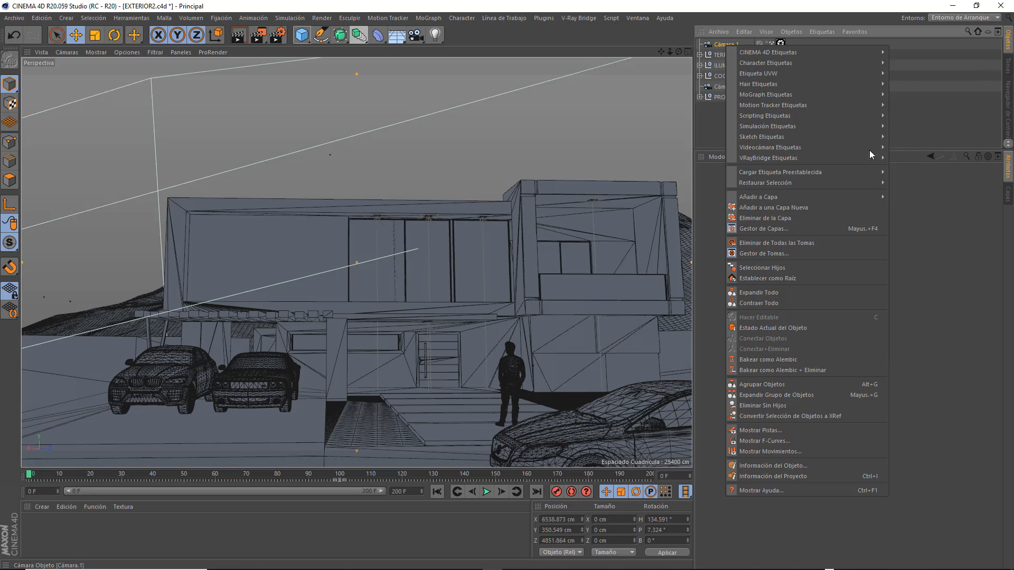
left_click(921, 233)
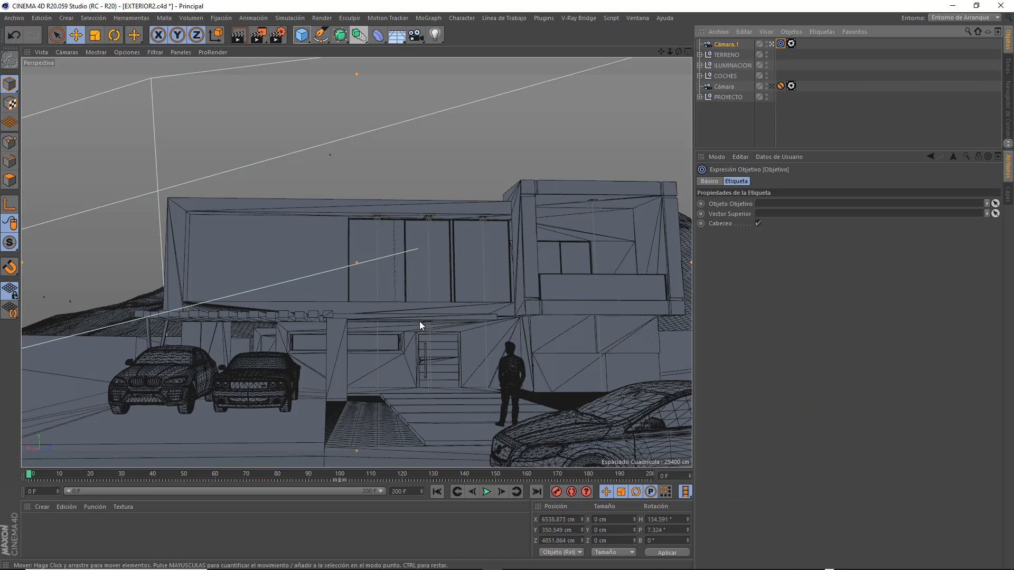
Add an Esfera primitive and place it in front of the house entrance at about X 5164, Y 145, Z 3862 cm.
left_click(303, 38)
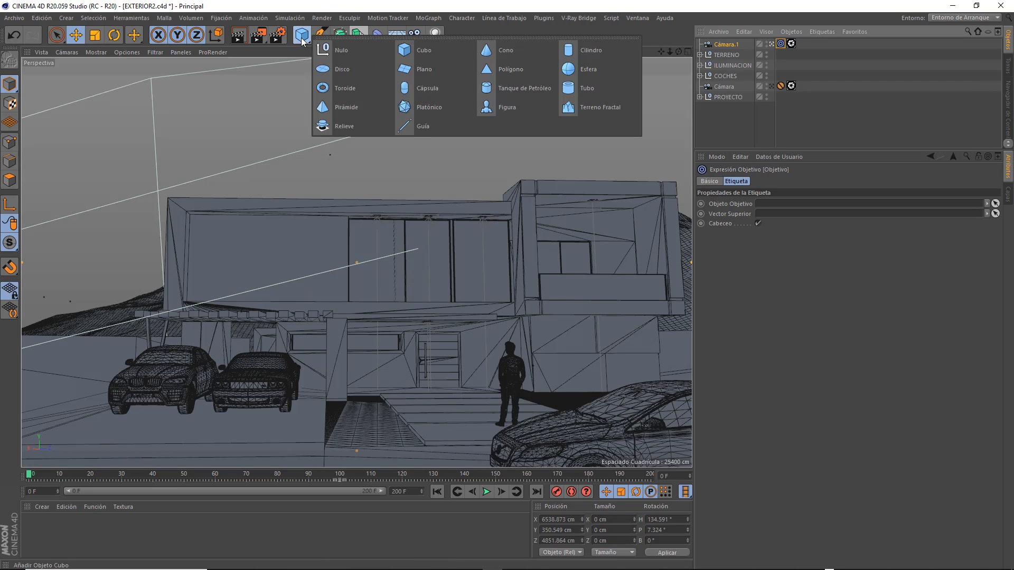
left_click(576, 69)
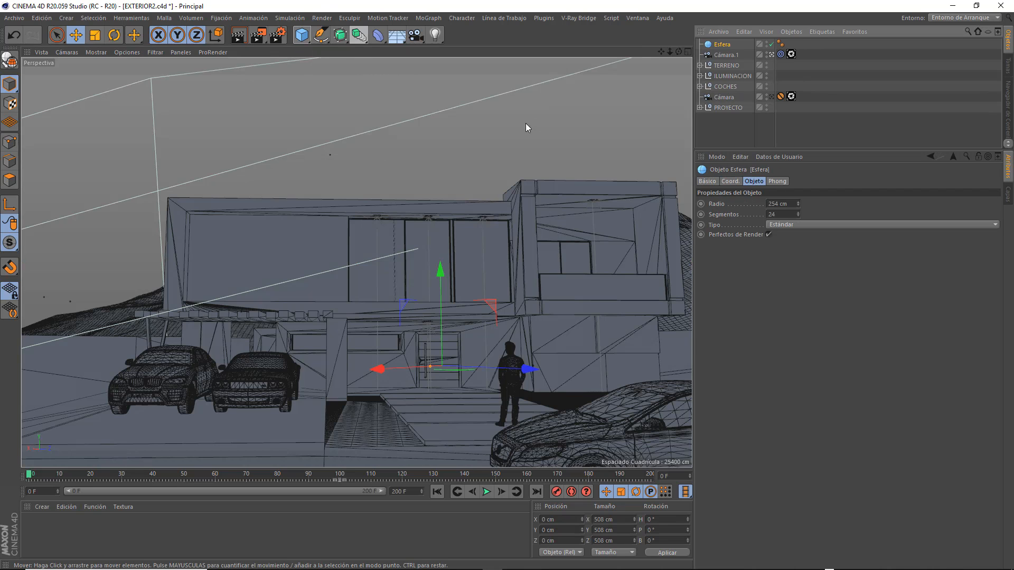
left_click(688, 52)
left_click_drag(670, 52, 670, 79)
left_click_drag(443, 224, 537, 150)
left_click_drag(299, 237, 224, 236)
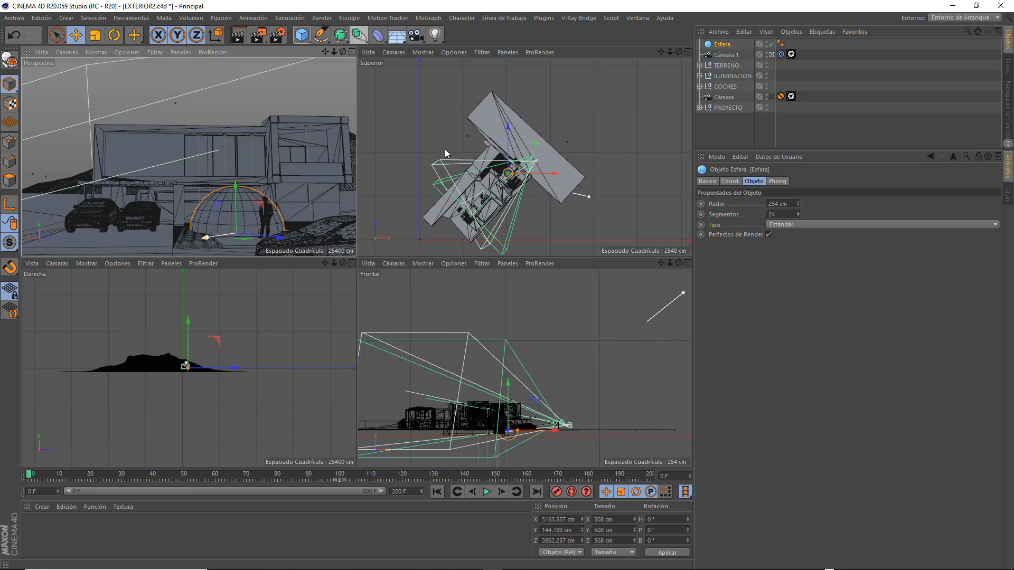
Hide the Esfera in both the editor and the render.
left_click(765, 44)
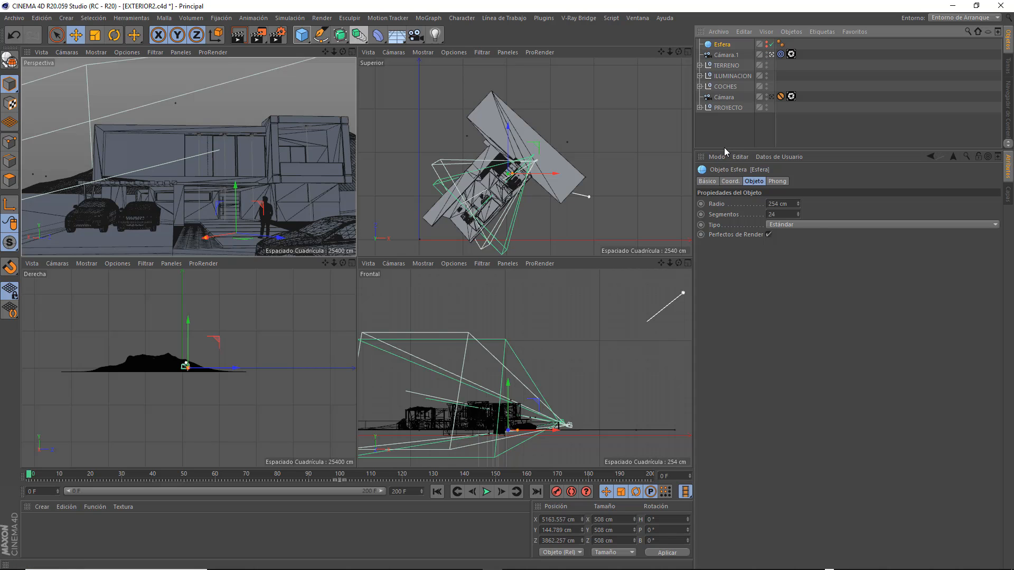
left_click(352, 52)
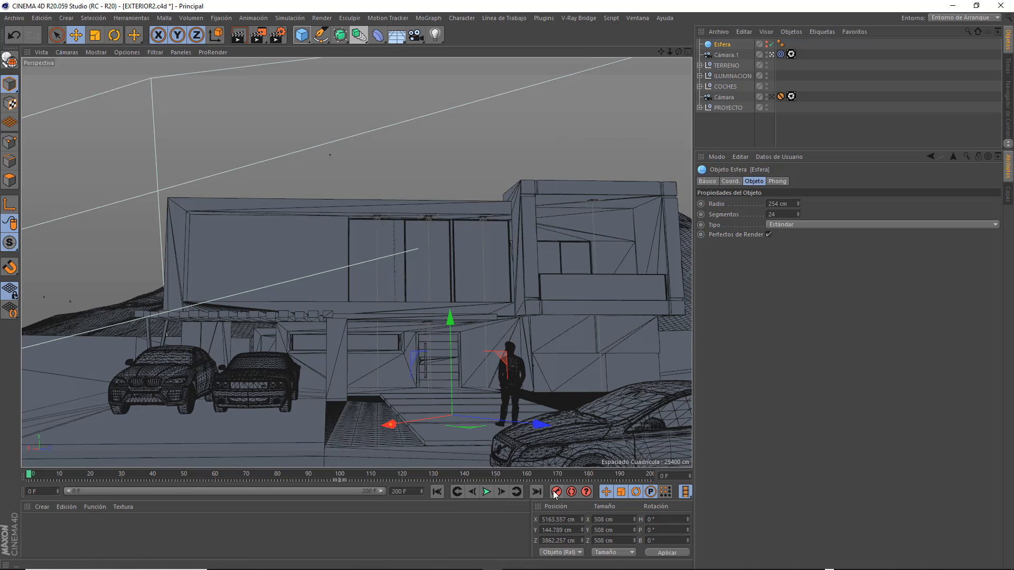
Try to animate Cámara.1 by shifting its view sideways on frame 200 and recording a keyframe with the Esfera still selected.
left_click_drag(30, 477, 143, 478)
left_click_drag(344, 475, 654, 466)
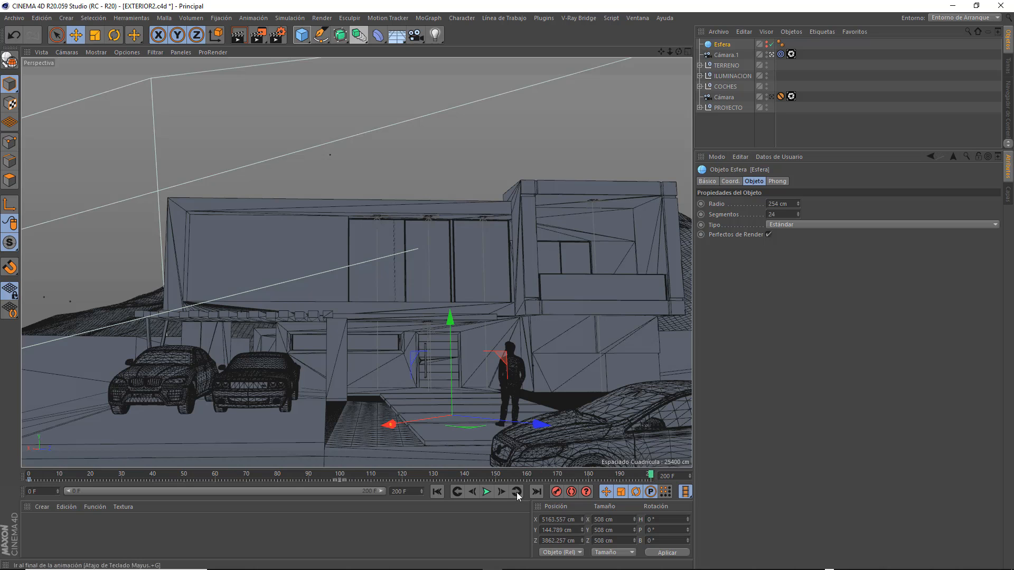
left_click_drag(661, 51, 497, 52)
left_click_drag(357, 263, 356, 263)
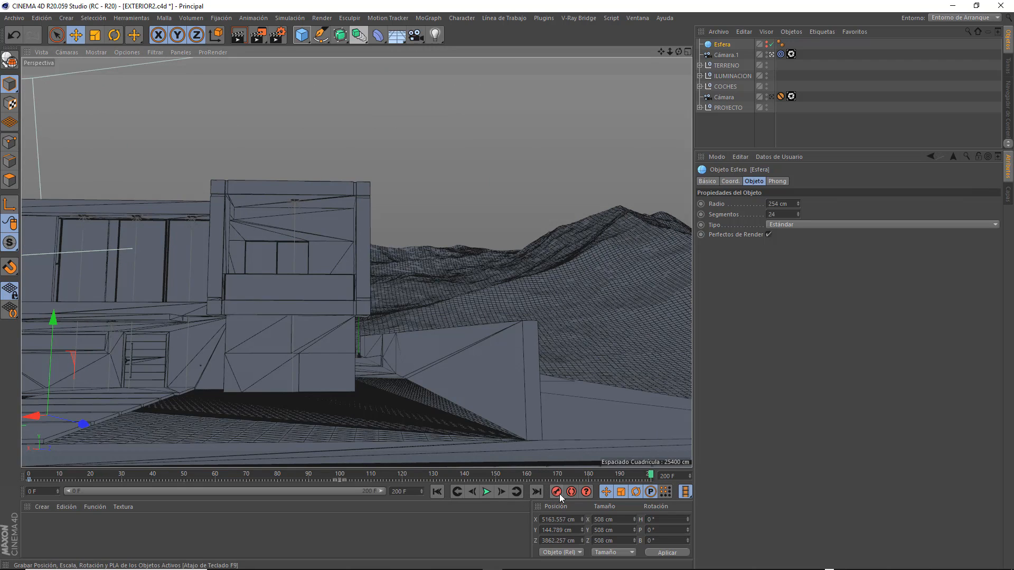
left_click(437, 491)
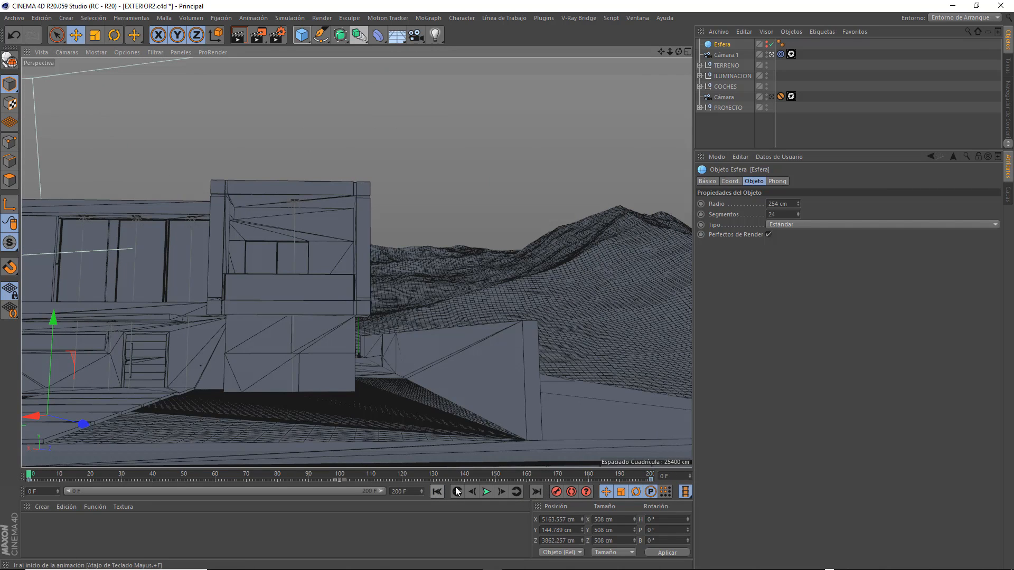
Assign Esfera as the Objeto Objetivo of Cámara.1's Objetivo tag and play the animation to check the camera's movement.
left_click(782, 54)
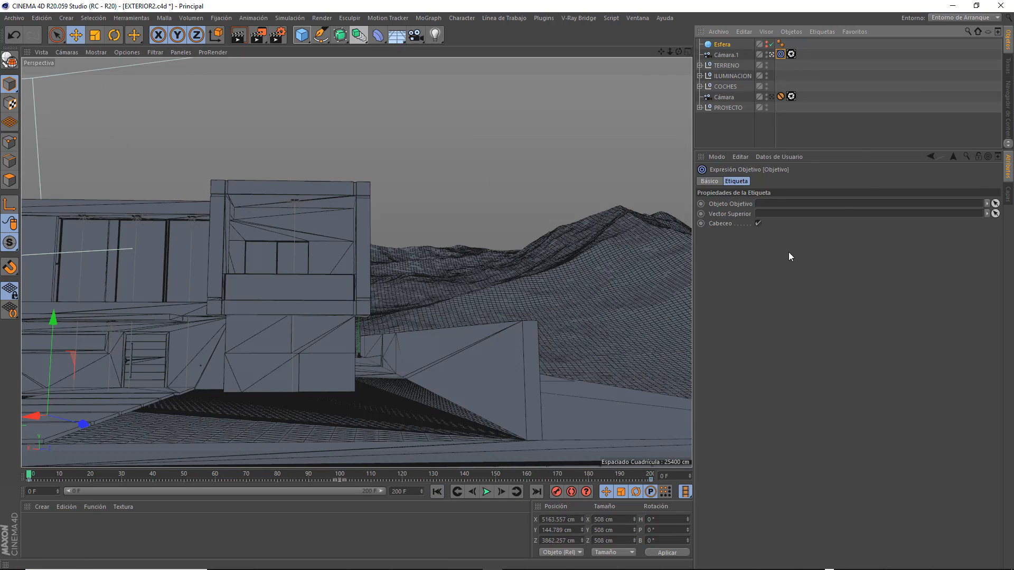
left_click_drag(722, 44, 773, 101)
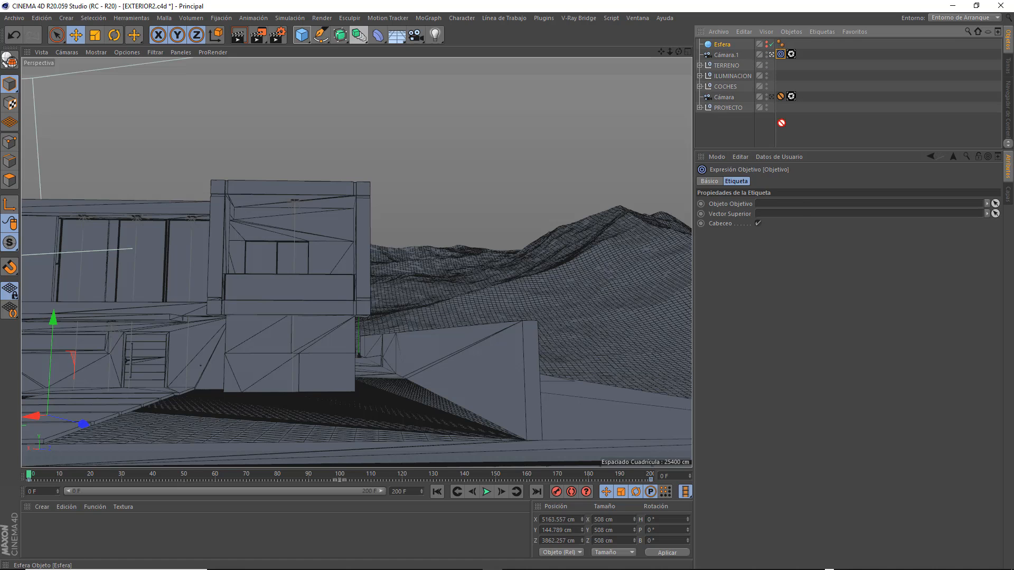
left_click_drag(801, 206, 801, 208)
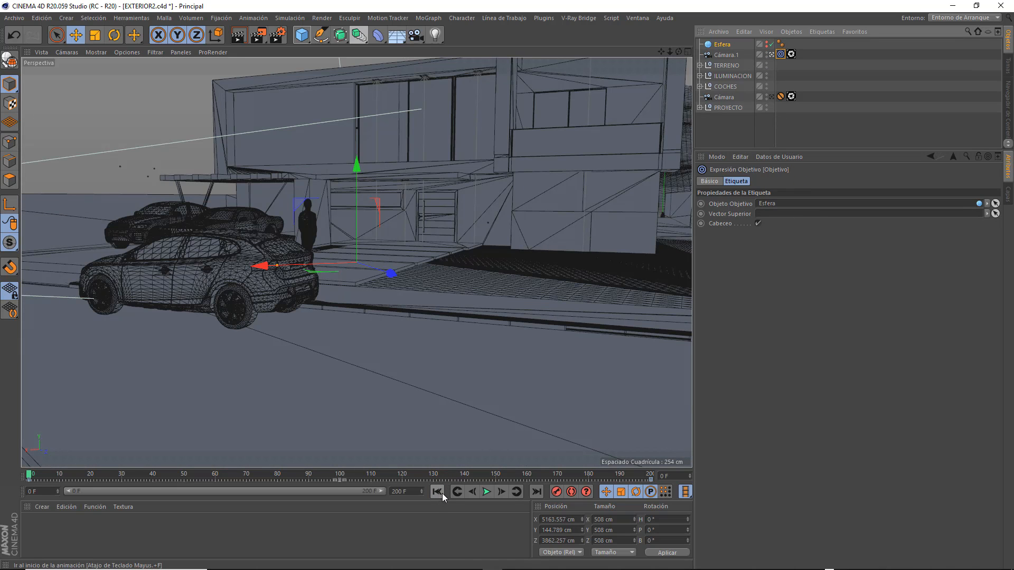
left_click(486, 493)
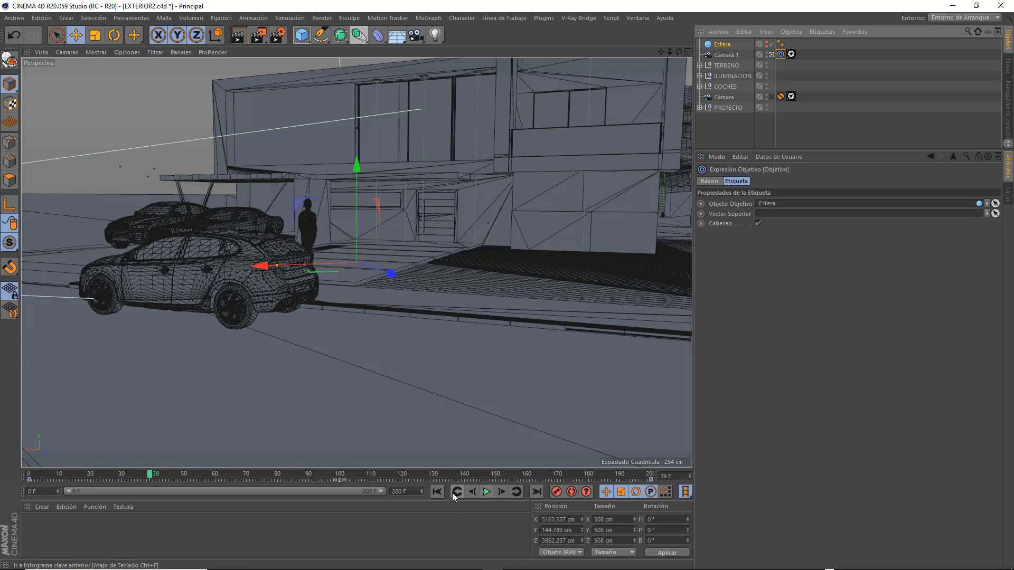
left_click(436, 491)
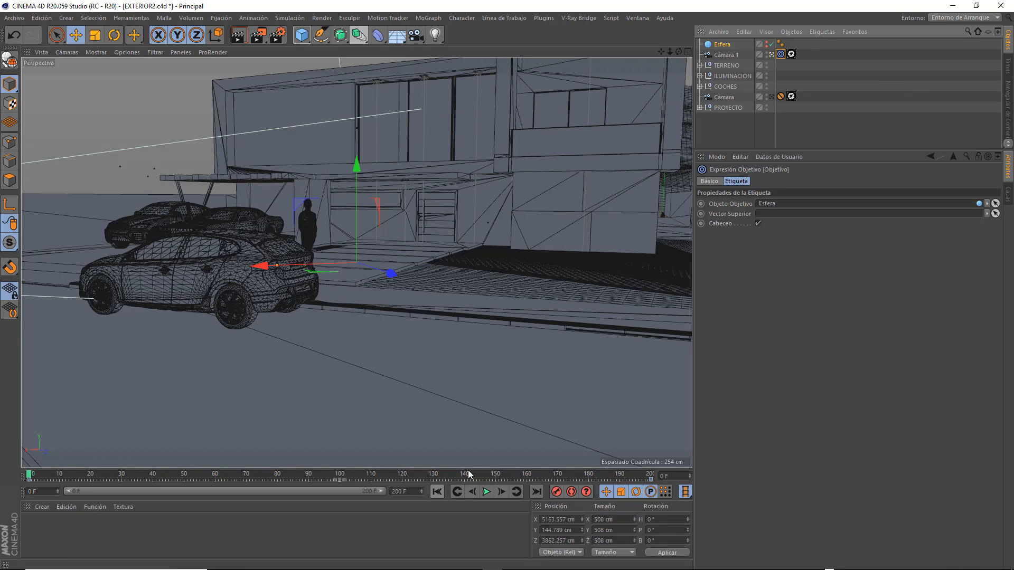
Delete the keyframes on frames 200 and 0.
left_click(651, 480)
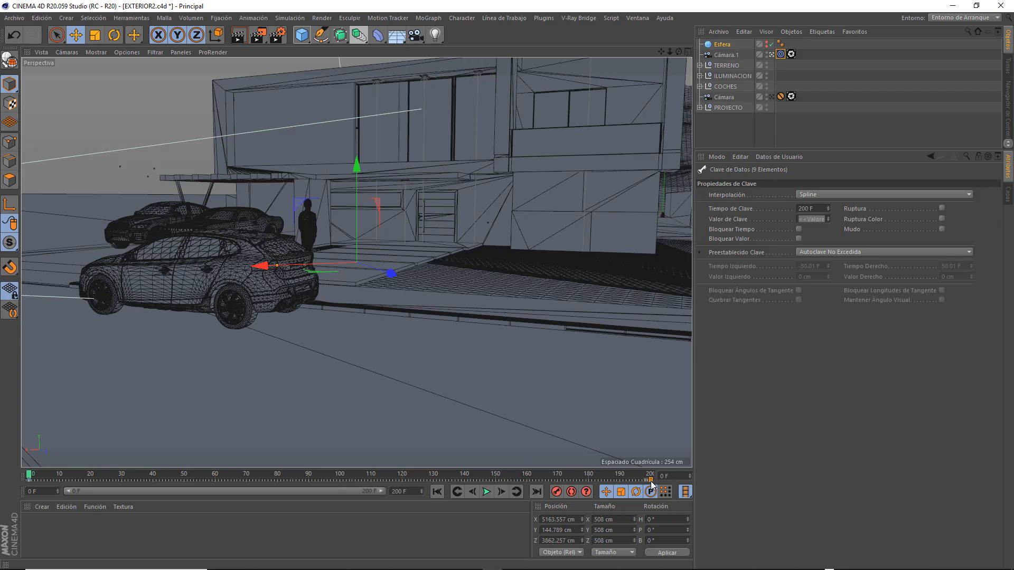
key("Delete")
left_click(31, 481)
key("Delete")
Try again to animate Cámara.1 from a carport-side view on frame 0 to a view from behind the street car on frame 200.
mouse_move(679, 52)
left_mouse_down()
mouse_move(760, 53)
mouse_move(690, 51)
left_mouse_up()
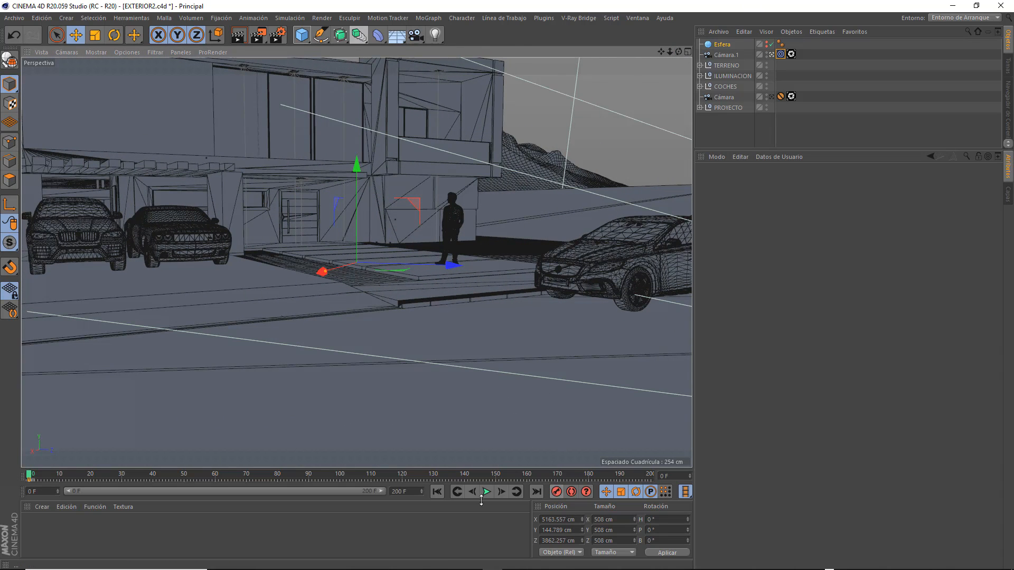
left_click(537, 492)
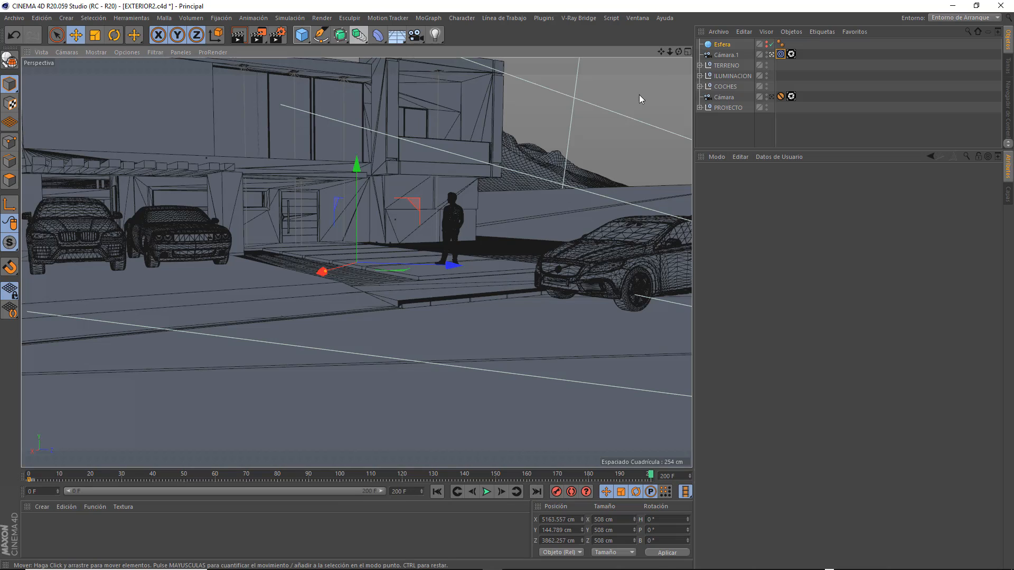
left_click_drag(661, 52, 538, 53)
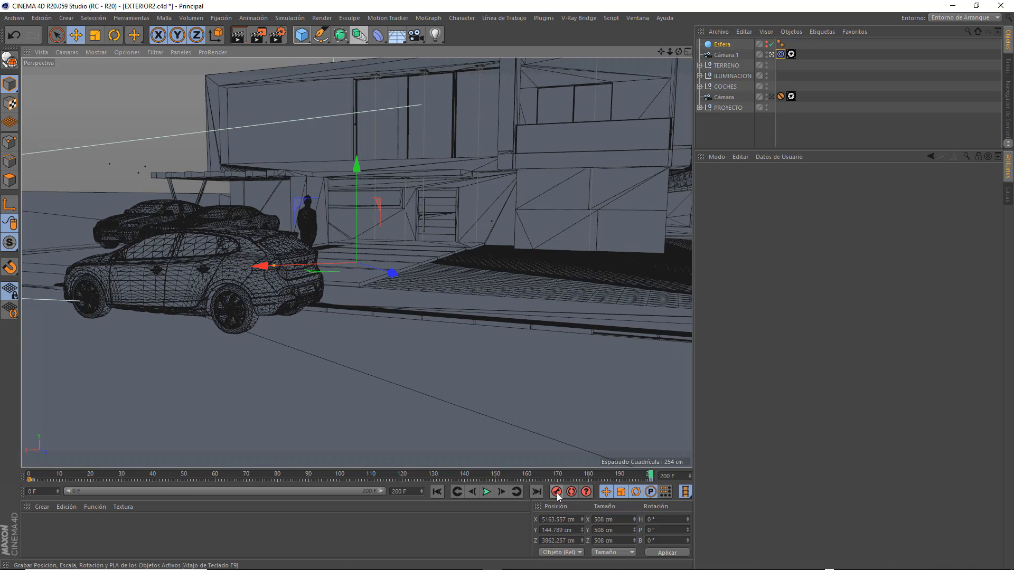
left_click(437, 492)
Move the Esfera on frame 0 to about Y 317 cm and Z 3762 cm to adjust the camera's aim.
left_click(35, 478)
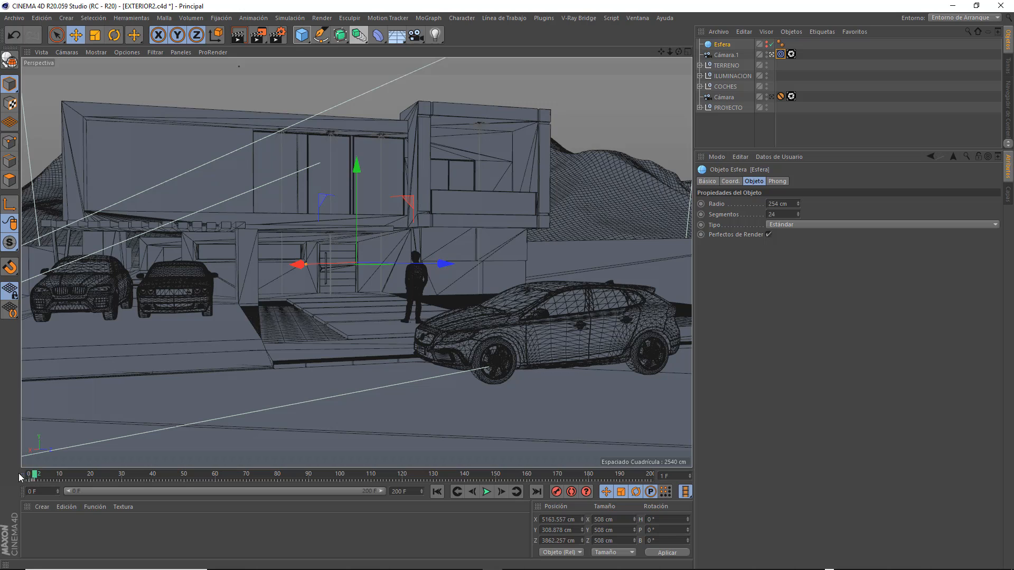
left_click(437, 494)
left_click_drag(357, 164, 299, 276)
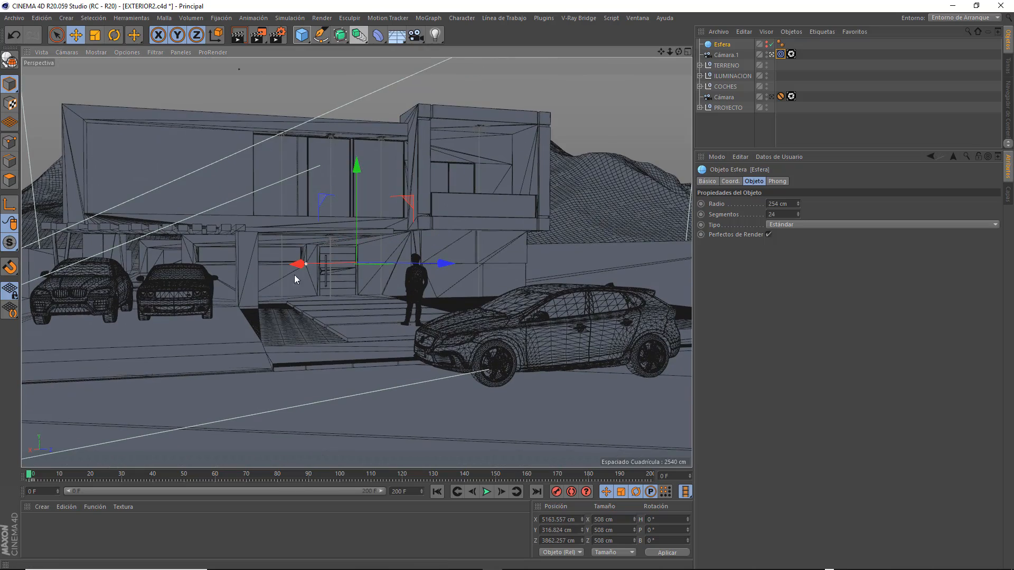
left_click_drag(488, 272, 410, 262)
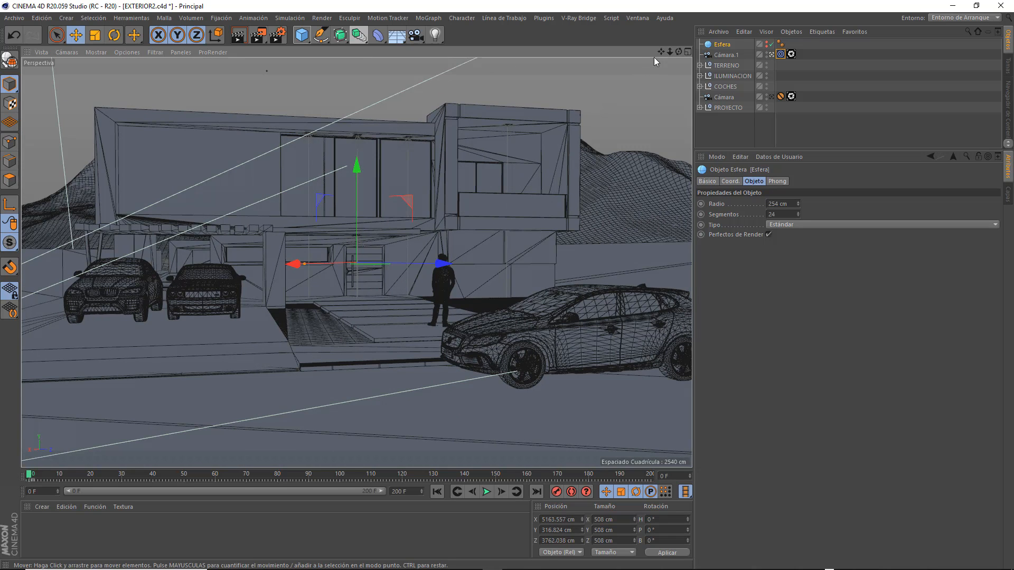
Try to keyframe a move from a carport-side view on frame 0 to one behind the street car on frame 200 with Esfera selected.
left_click_drag(661, 52, 772, 52)
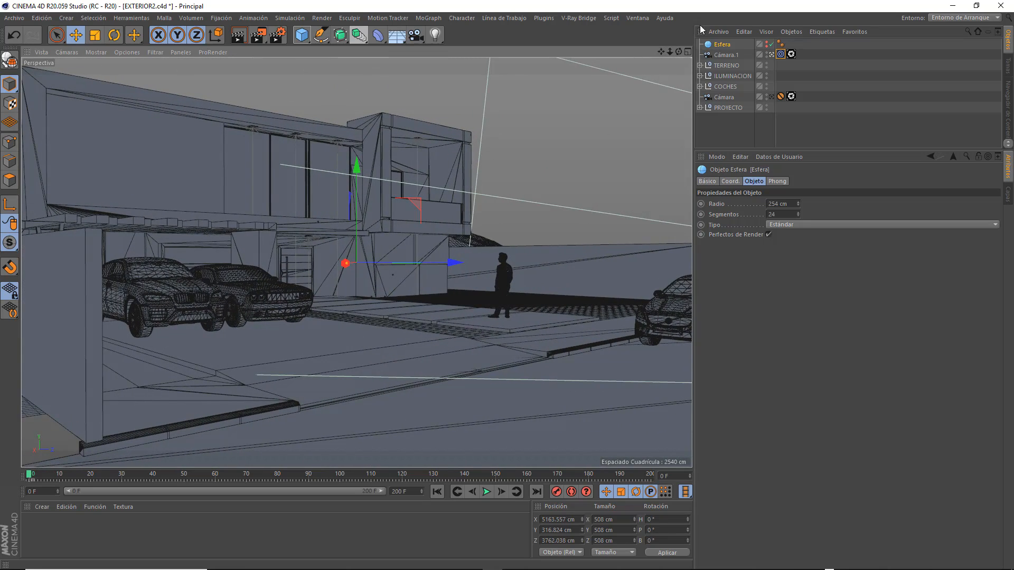
left_click(536, 492)
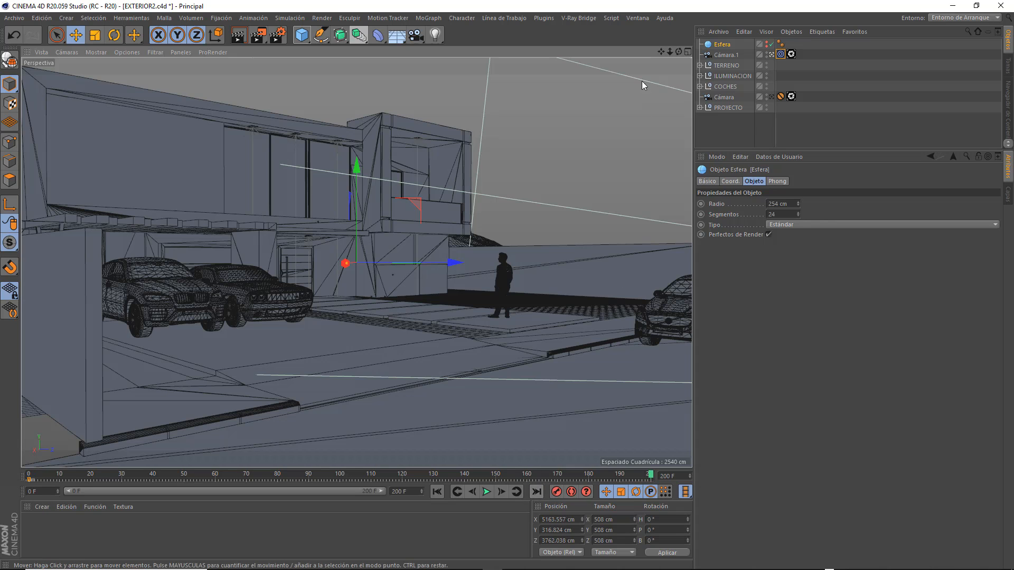
left_click_drag(661, 51, 475, 74)
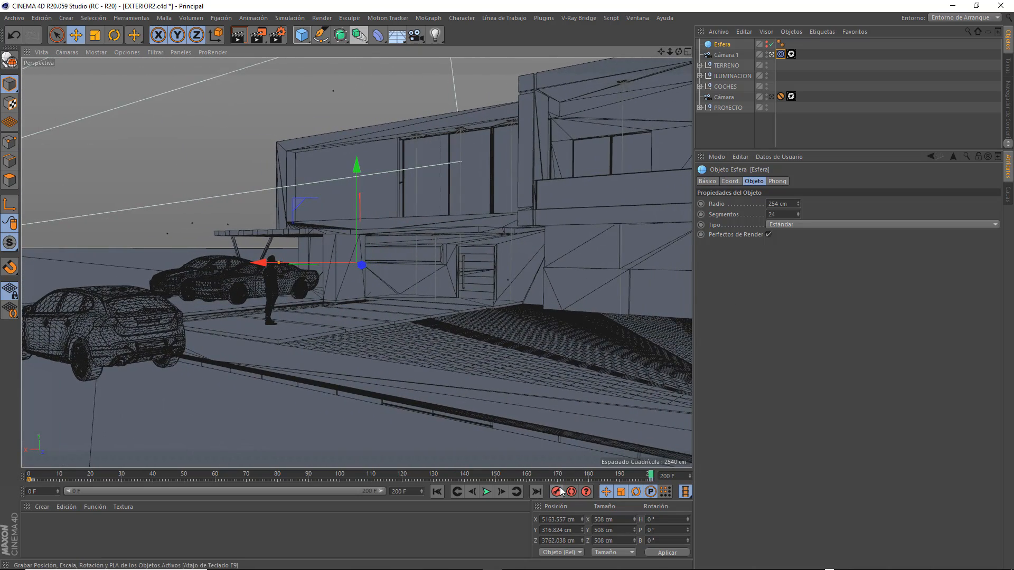
left_click(436, 493)
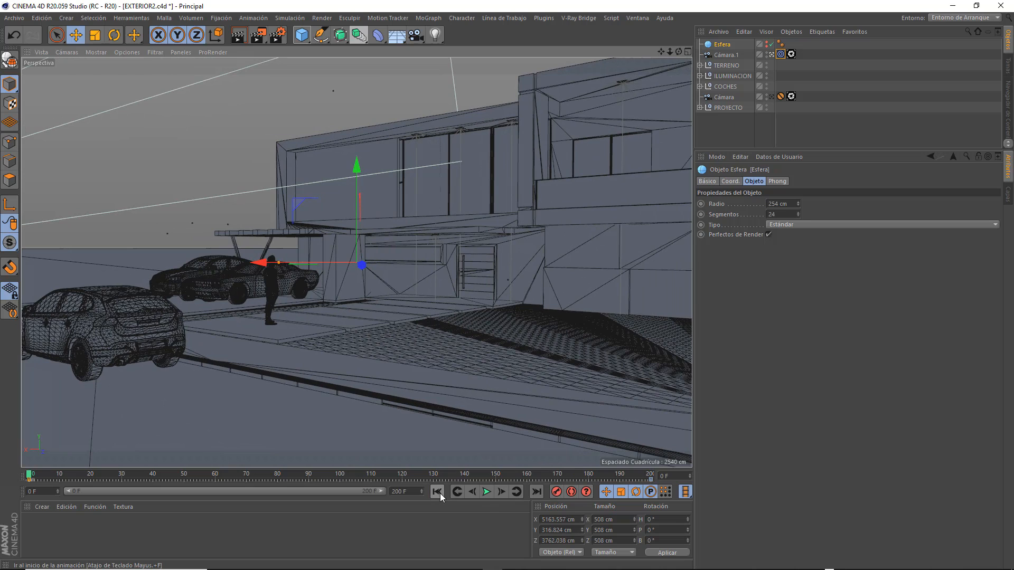
left_click(487, 493)
left_click(486, 493)
left_click(464, 491)
Delete the Esfera's keyframes on frames 200 and 0.
left_click(652, 480)
key("Delete")
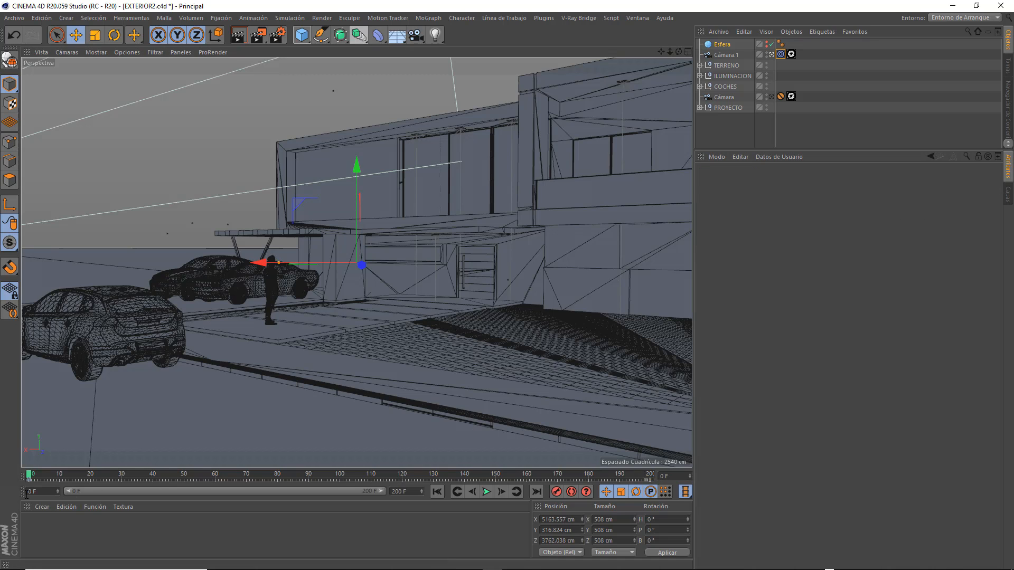
left_click(30, 482)
key("Delete")
Keyframe Cámara.1 from about X 7189, Z 3921 cm beside the carport on frame 0 to about X 4902, Z 5886 cm on frame 200.
left_click(727, 54)
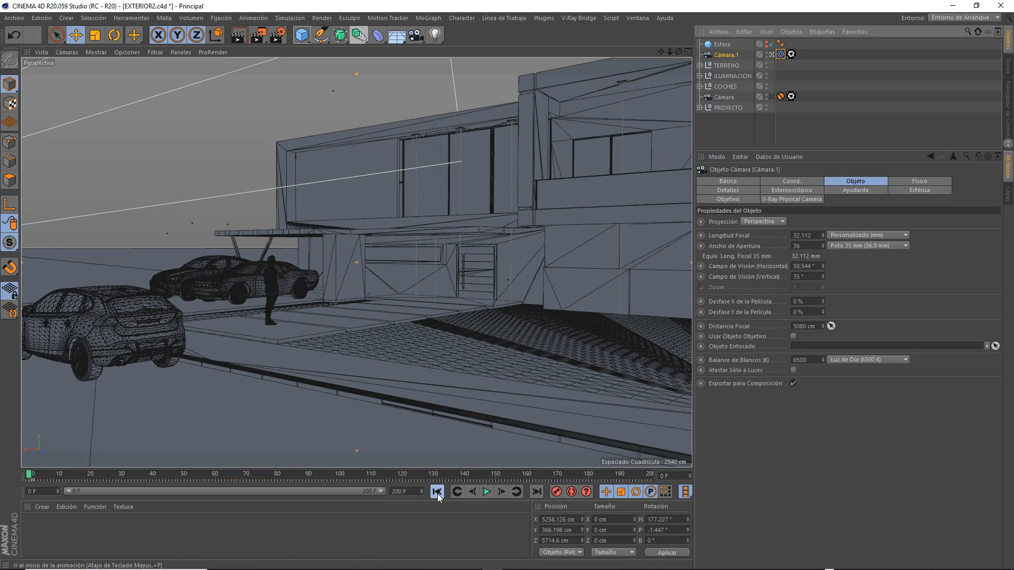
left_click_drag(678, 52, 819, 53)
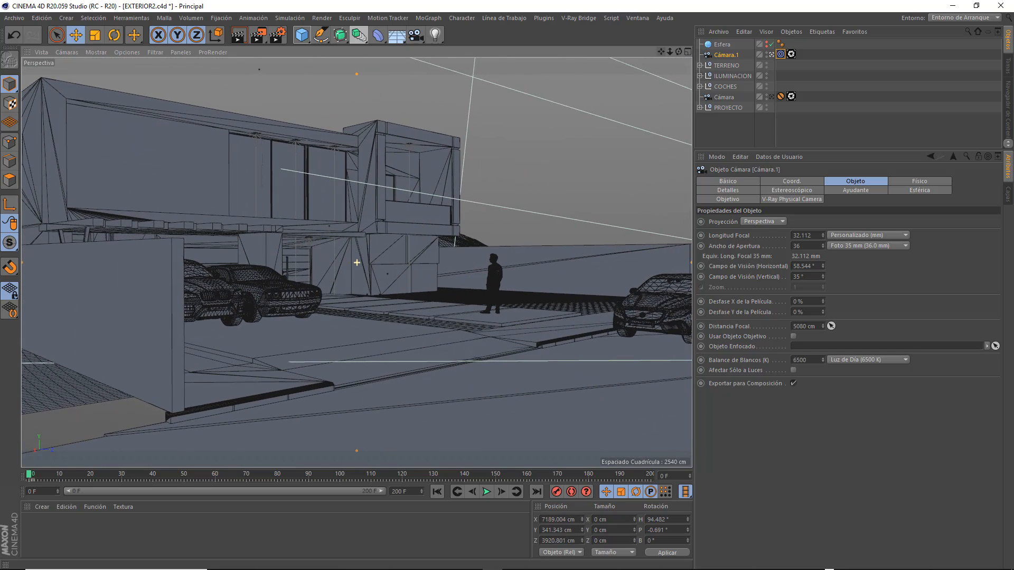
left_click(781, 54)
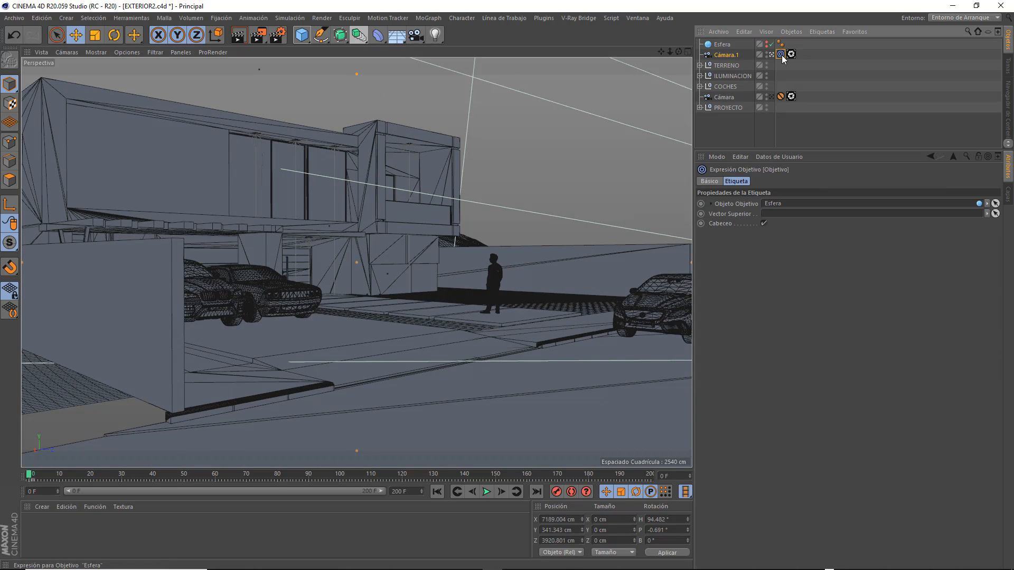
left_click(723, 54)
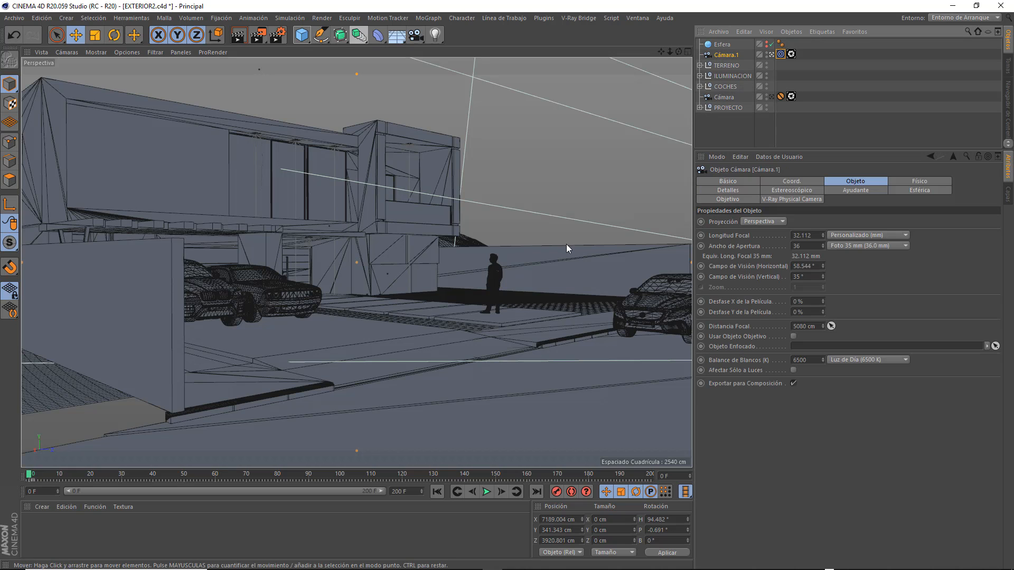
left_click(557, 491)
left_click(537, 492)
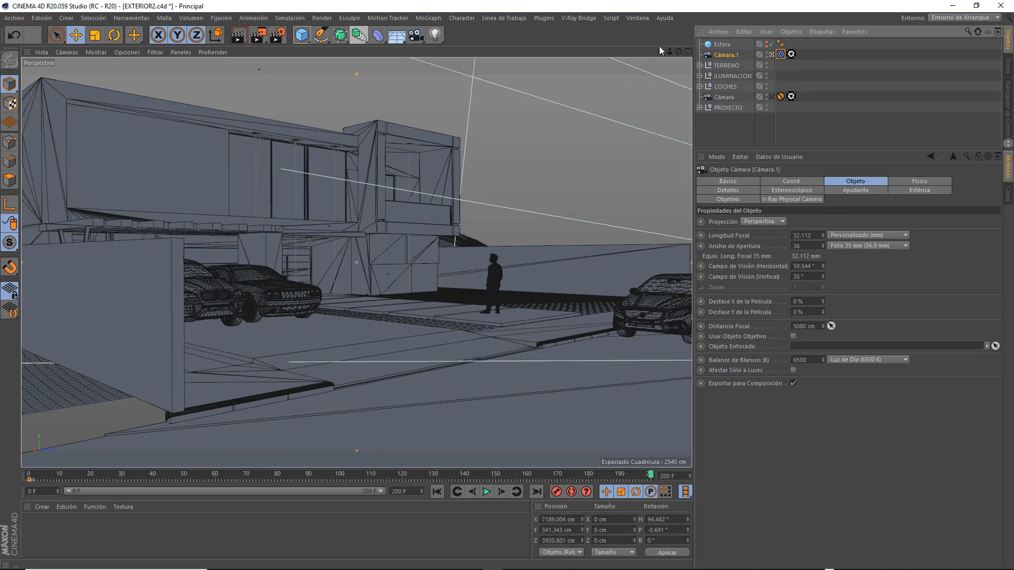
left_click_drag(660, 50, 491, 72)
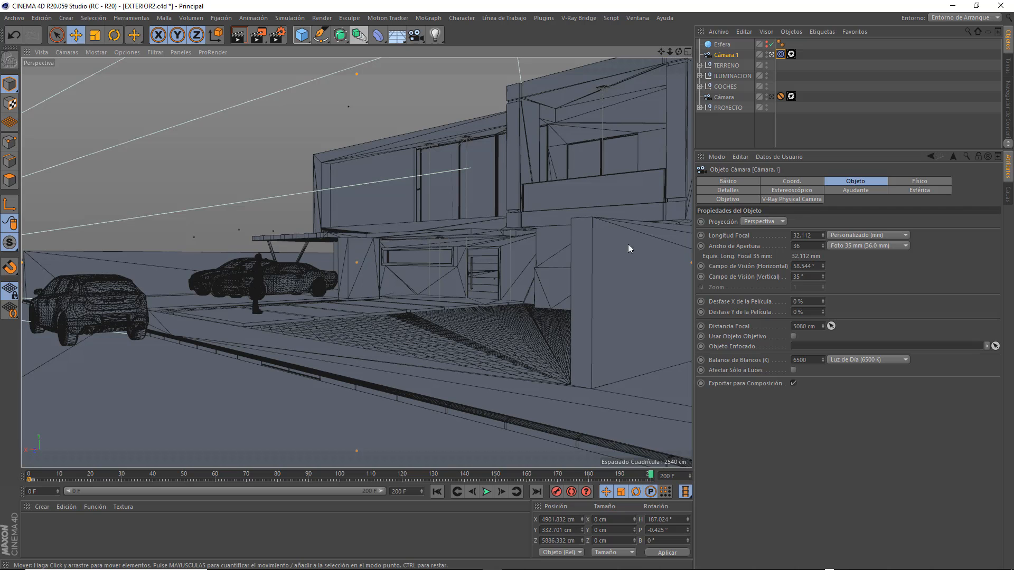
Play the animation from the start to check Cámara.1's movement, then return to frame 0.
left_click(438, 491)
left_click(489, 494)
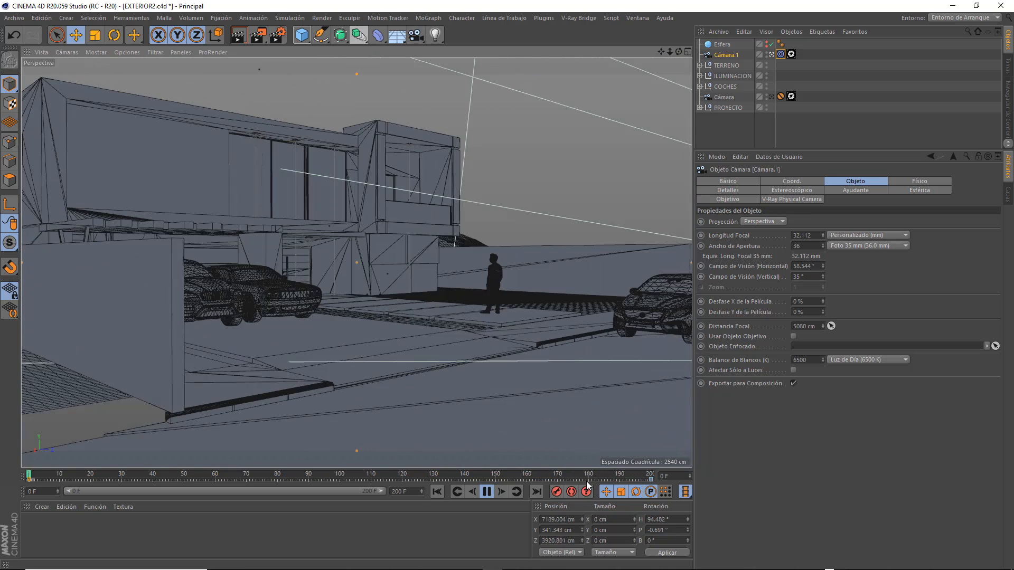
left_click(485, 492)
left_click(439, 492)
Try a tighter Ancho de Apertura of 17 on Cámara.1, then set and keyframe it at 36 on frame 40.
left_click_drag(823, 246, 823, 261)
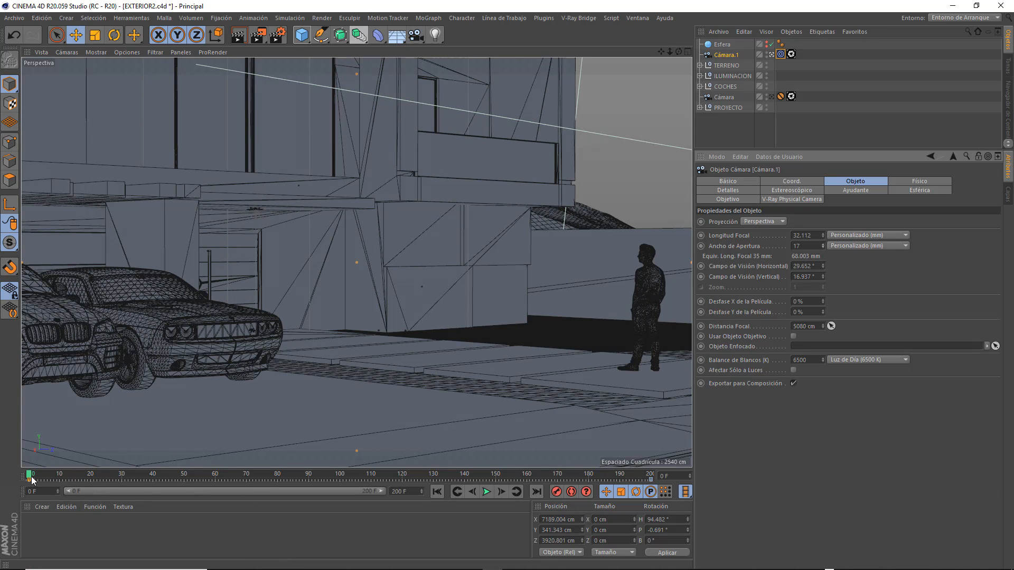
mouse_move(30, 477)
left_mouse_down()
mouse_move(430, 476)
mouse_move(153, 477)
left_mouse_up()
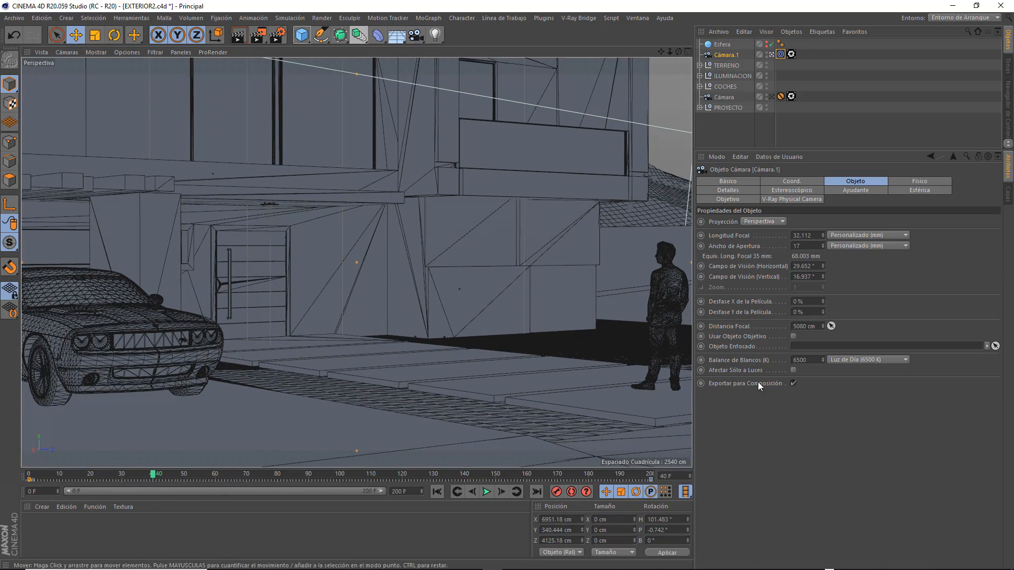
left_click(806, 246)
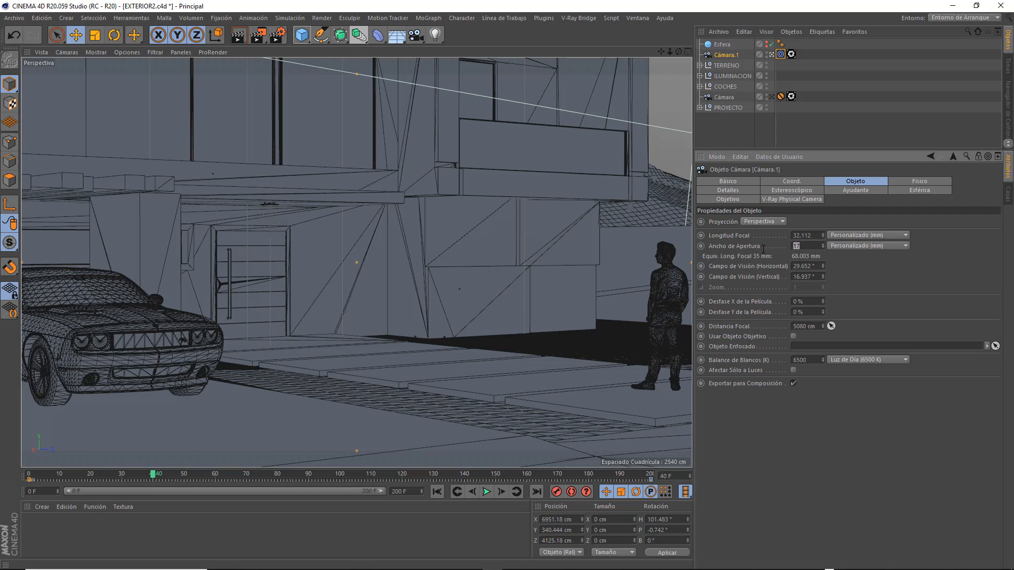
key("Return")
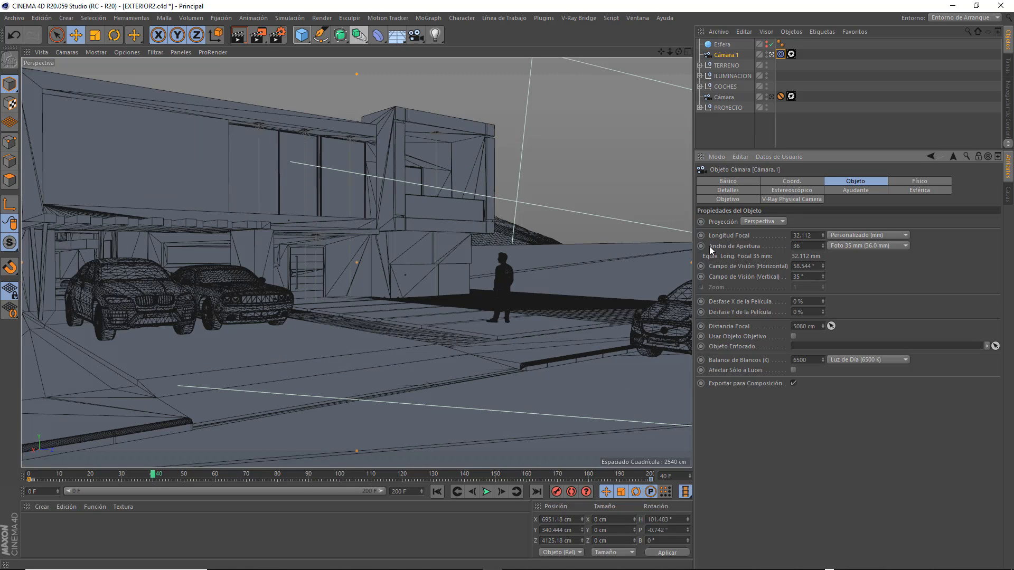
Set Cámara.1's Ancho de Apertura to 17 on frame 0 and keyframe it.
left_click(437, 492)
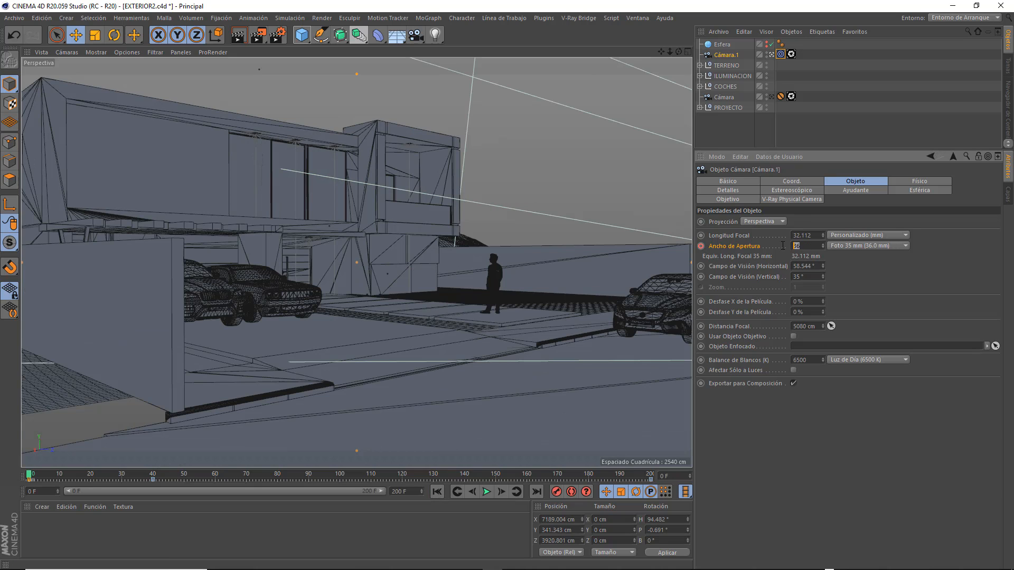
type("17")
key("Return")
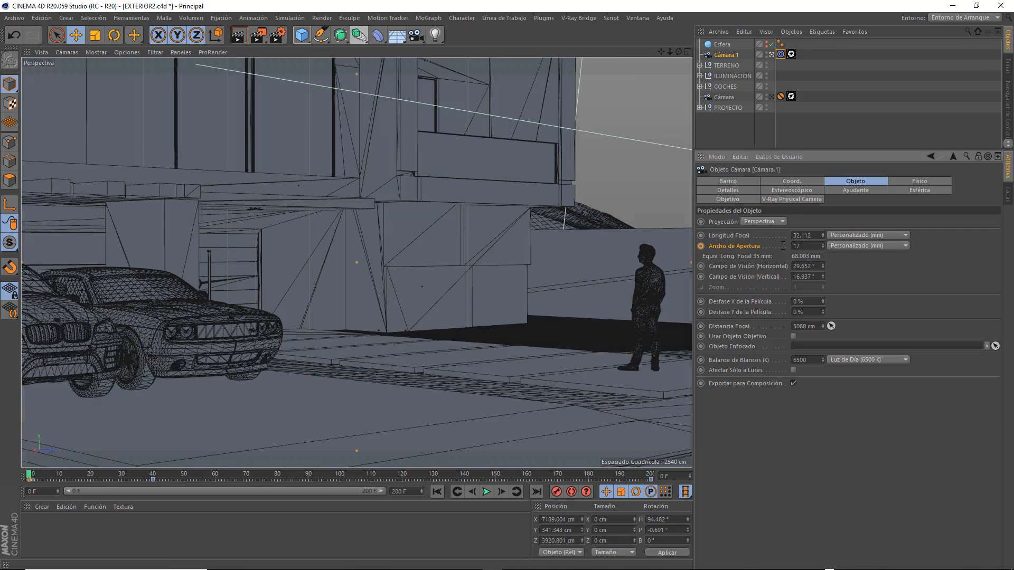
left_click(701, 247)
Play the animation up to frame 131 and keyframe Cámara.1's Ancho de Apertura at 17 there.
left_click(486, 492)
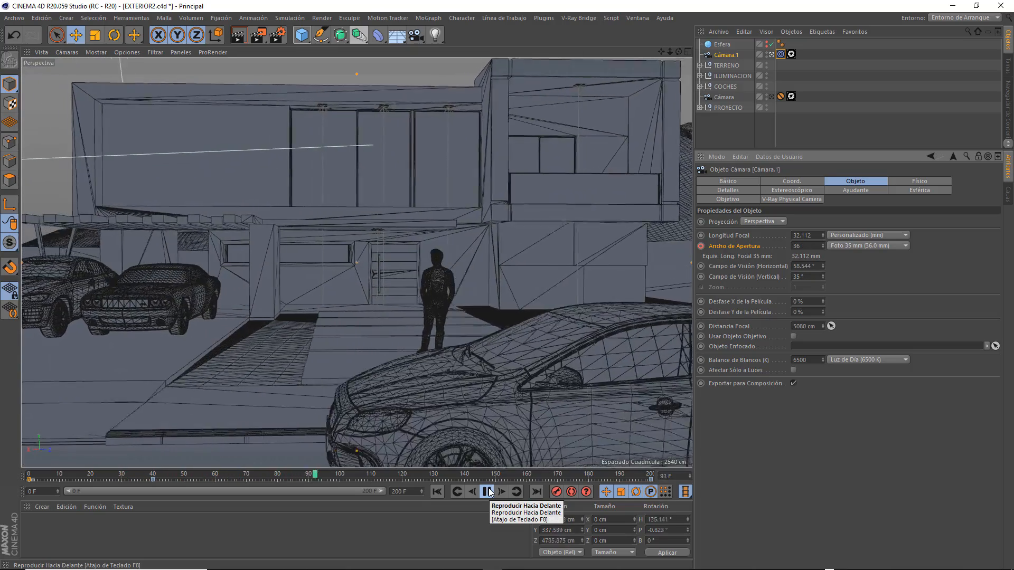
left_click(488, 492)
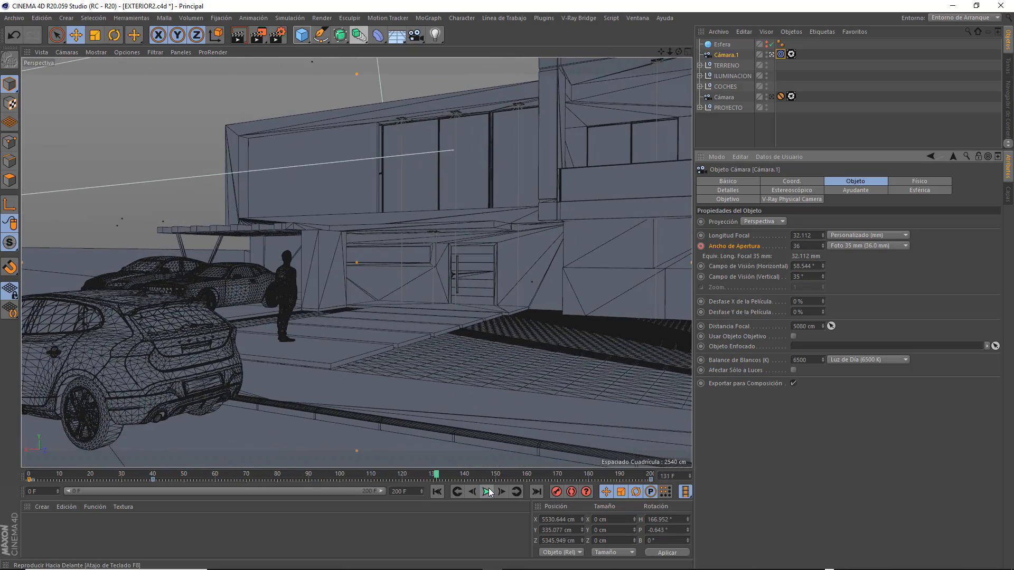
left_click(809, 246)
type("17")
key("Return")
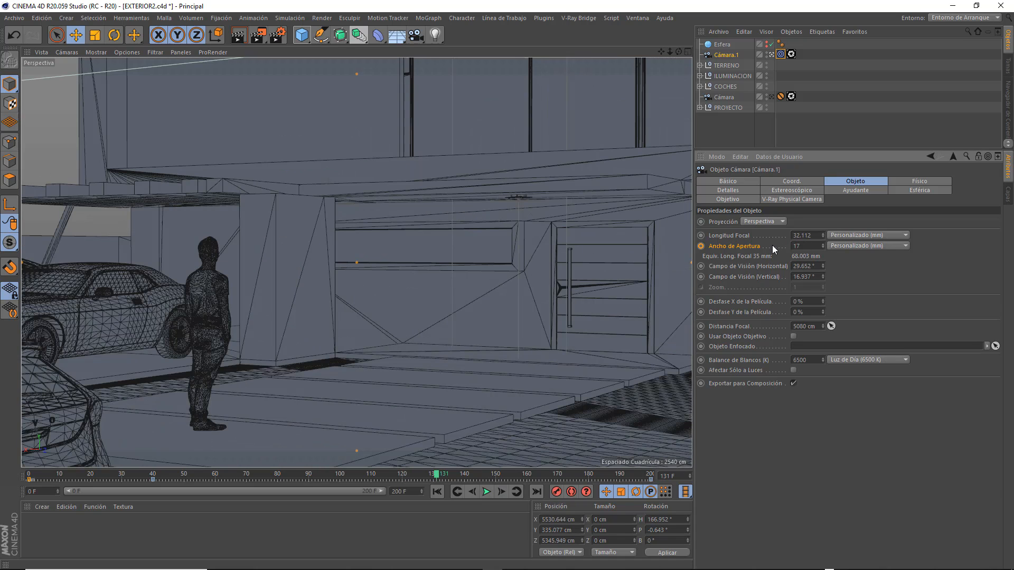
left_click(702, 248)
Play the animation from frame 0 to check the zoom changes of Cámara.1.
left_click(438, 492)
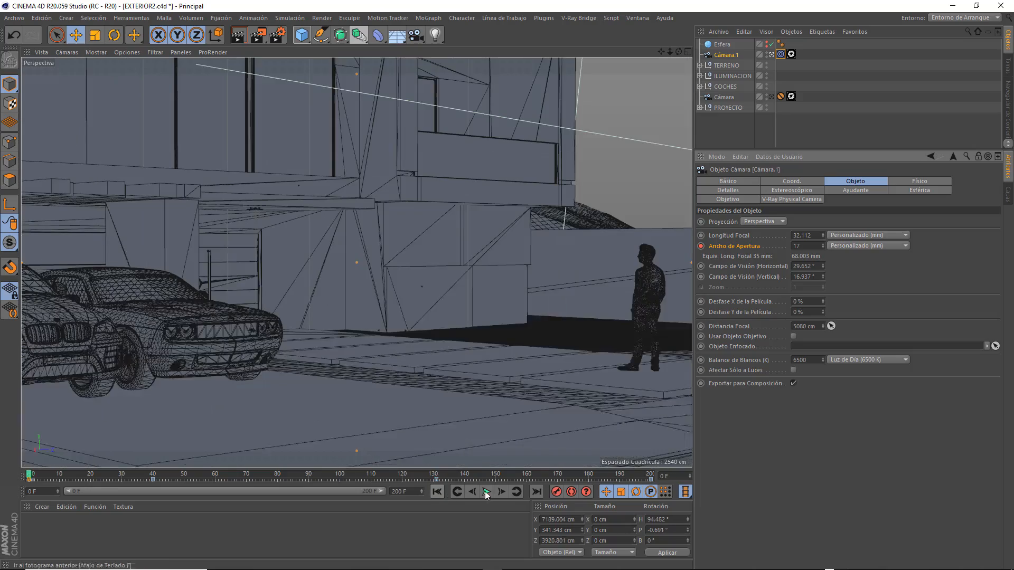
left_click(487, 492)
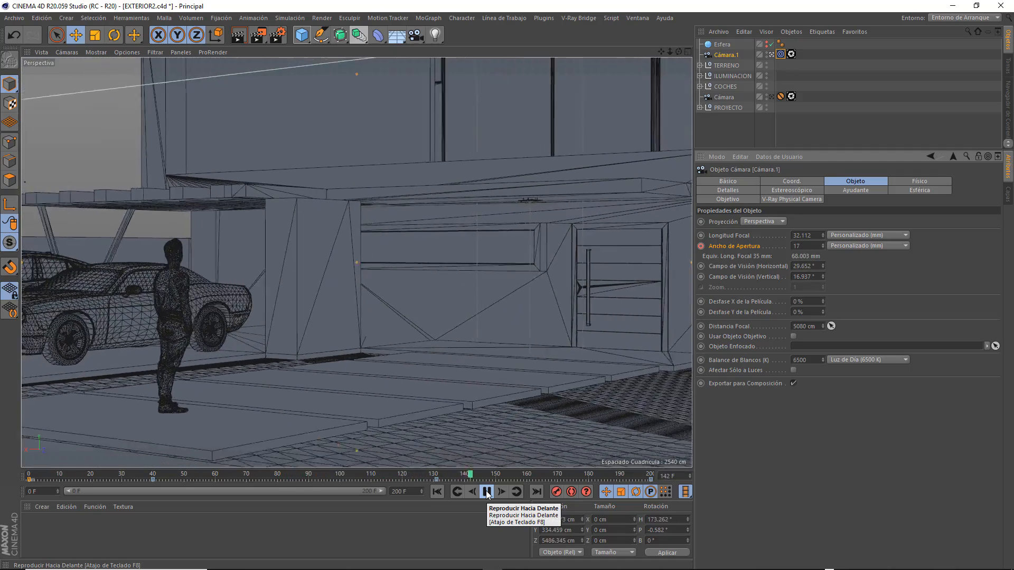
left_click(487, 492)
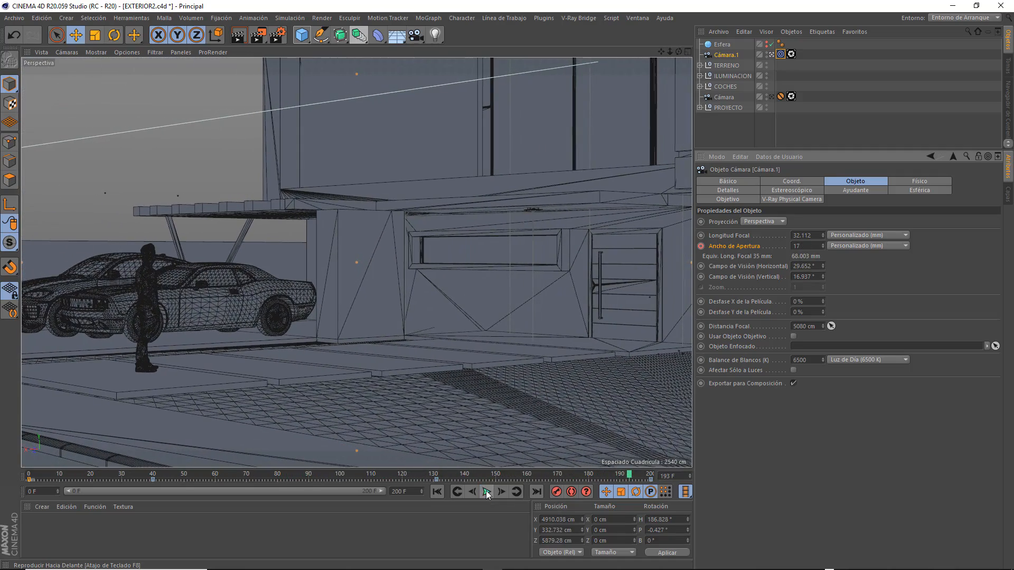
Set Cámara.1's Ancho de Apertura to 36 on frame 200 and keyframe it.
left_click_drag(632, 477, 650, 476)
left_click(807, 246)
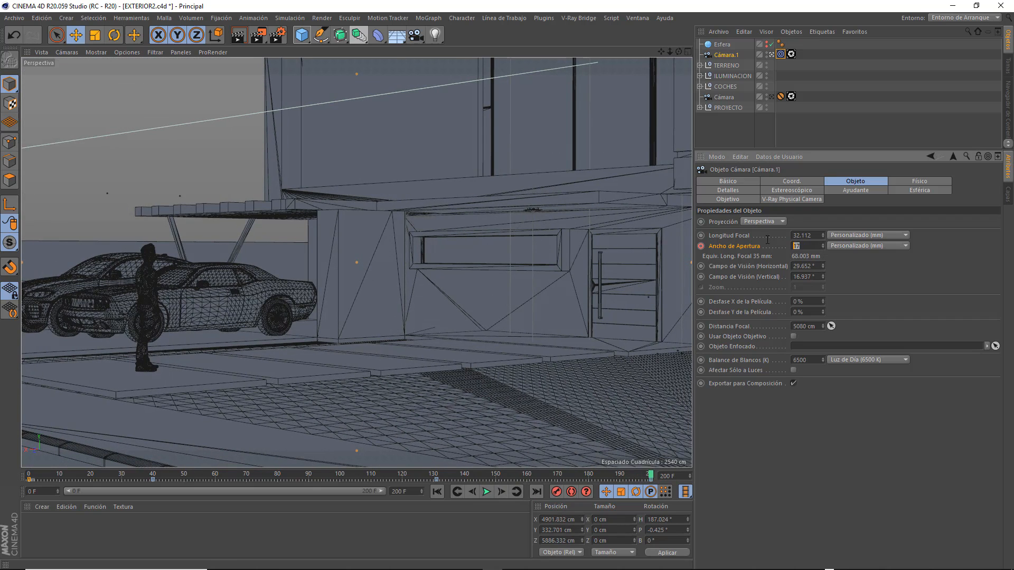
type("36")
key("Return")
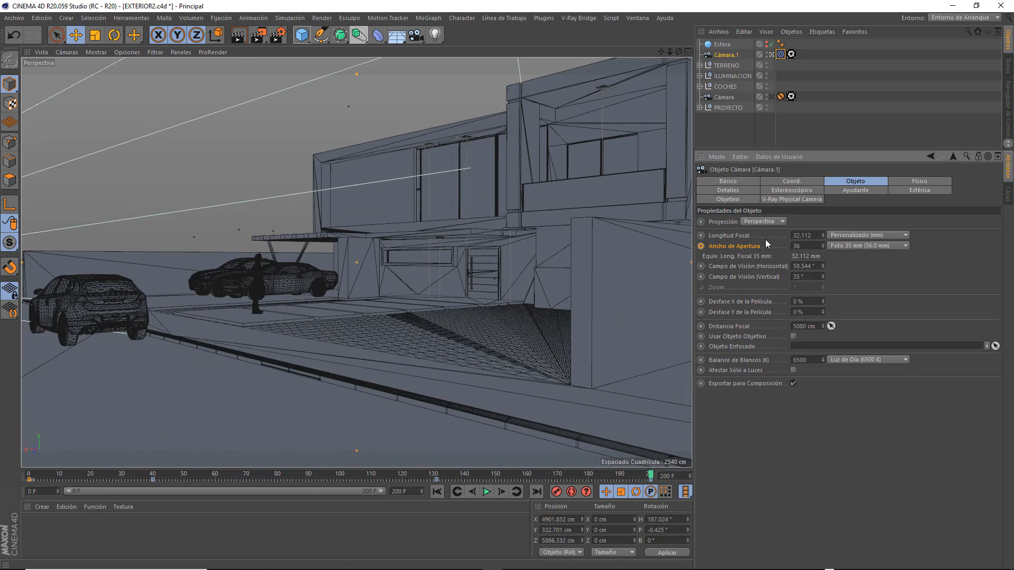
left_click(701, 246)
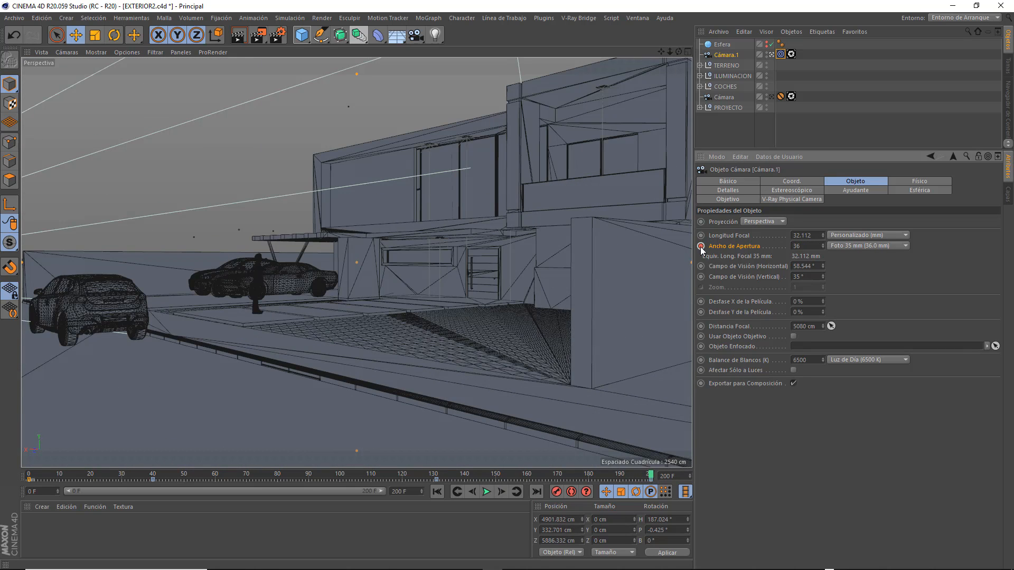
Play the whole animation to review the camera move with its zooms, then return to the first frame.
left_click(437, 492)
left_click(484, 492)
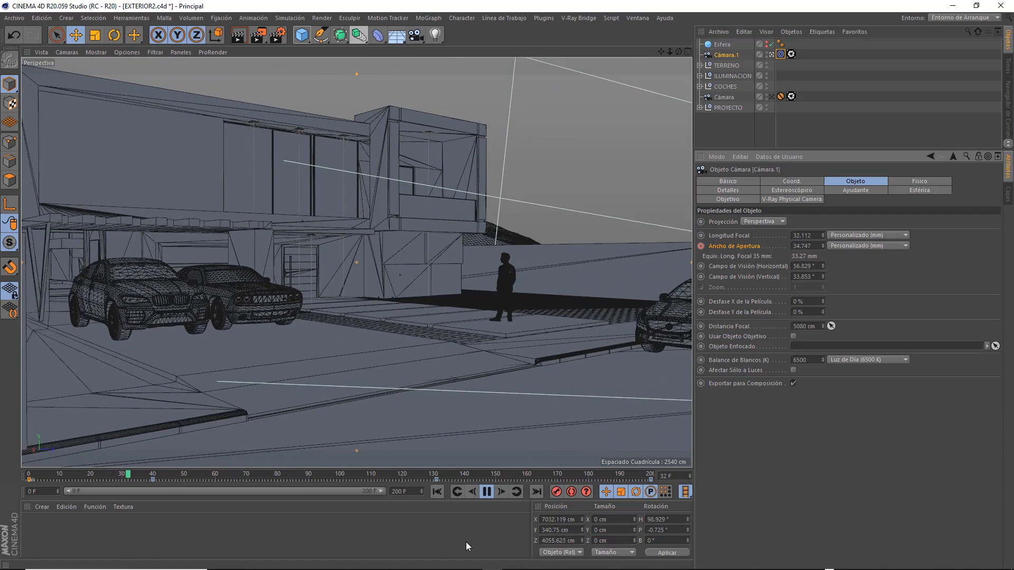
left_click(487, 493)
left_click(435, 493)
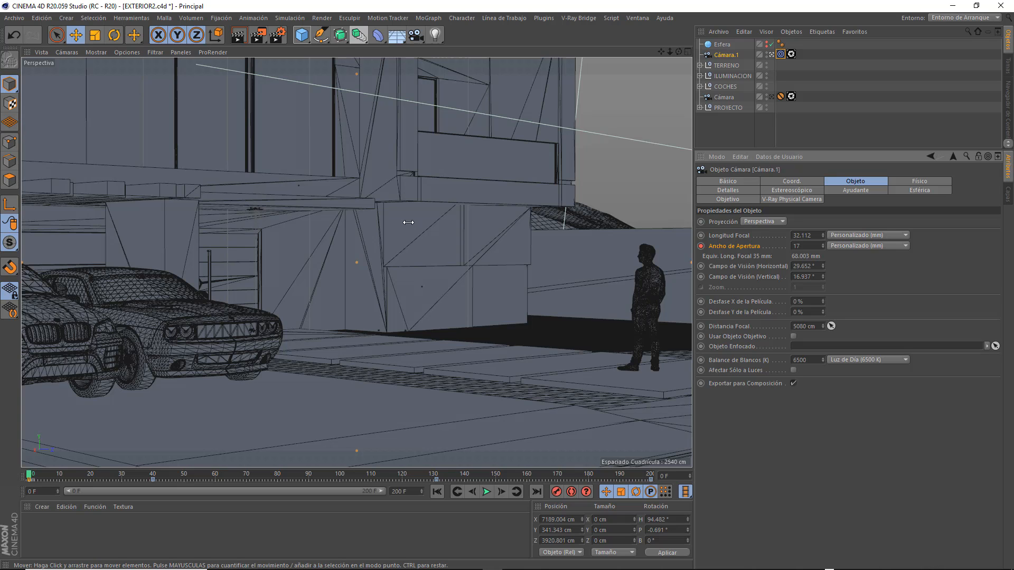
Open the render settings and examine the V-Ray Indirect Illumination presets, the Antialiasing sampler and the output size and frame range.
left_click(279, 36)
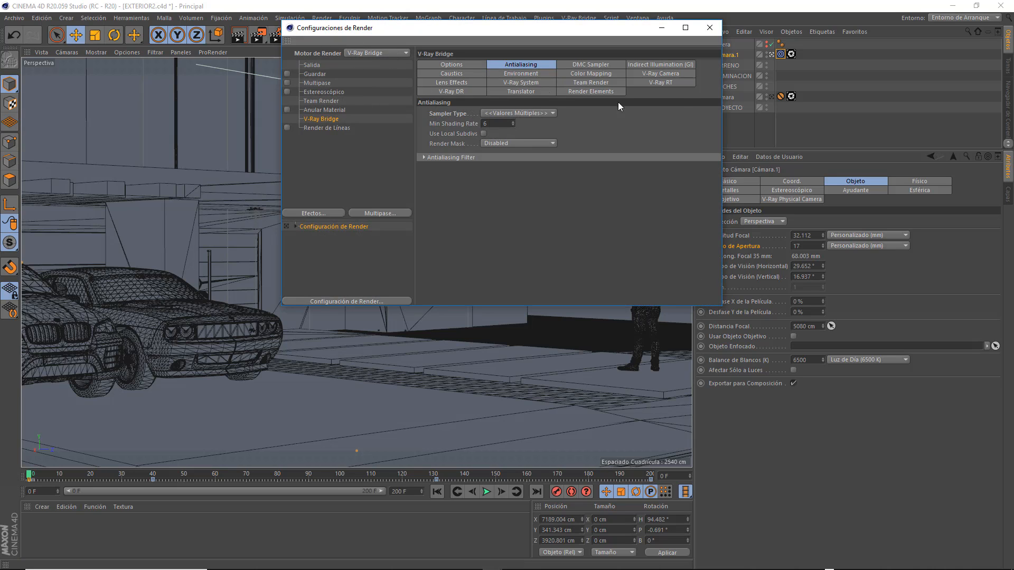
left_click(678, 66)
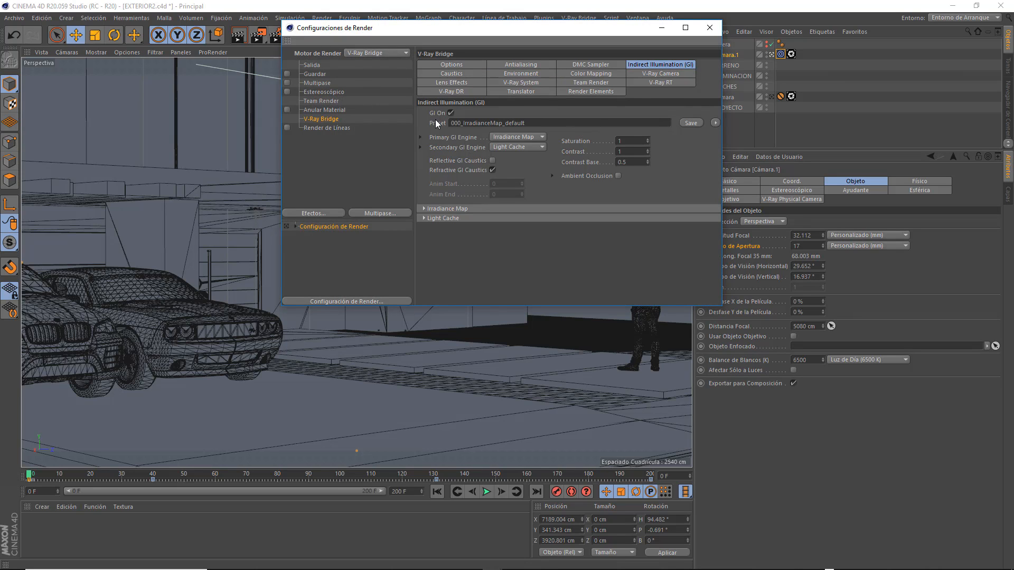
left_click(716, 123)
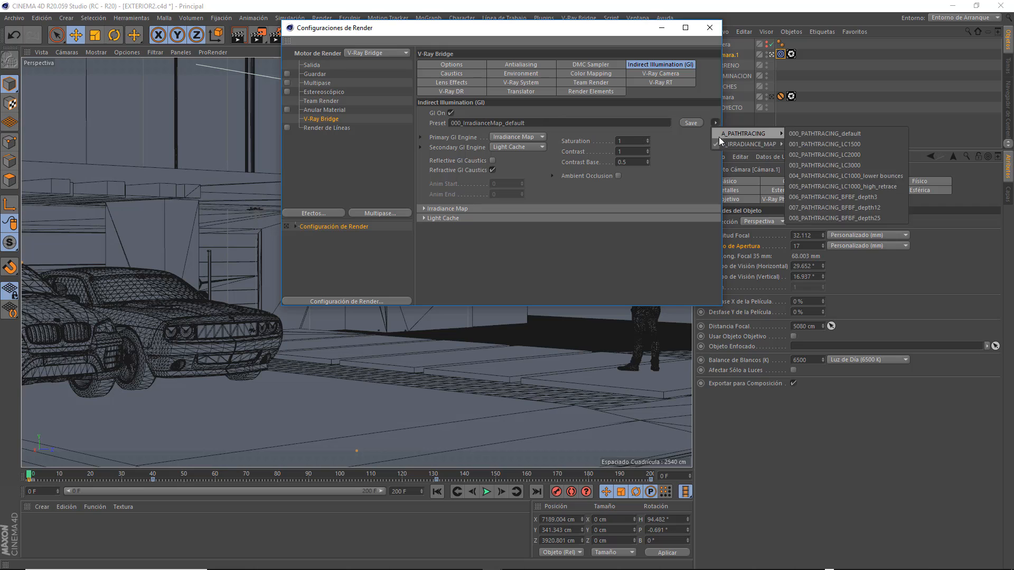
left_click(588, 274)
left_click(527, 65)
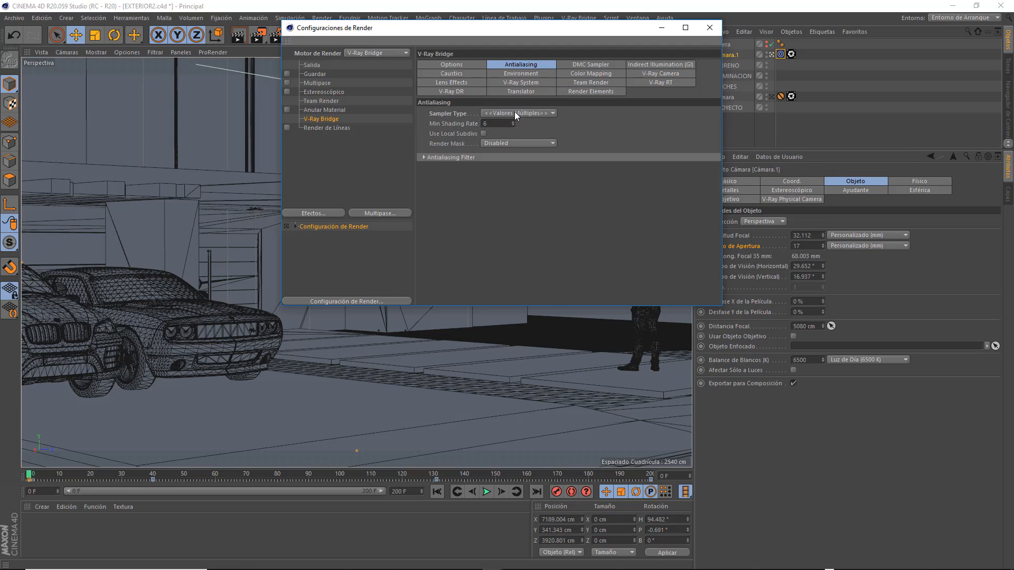
left_click(313, 65)
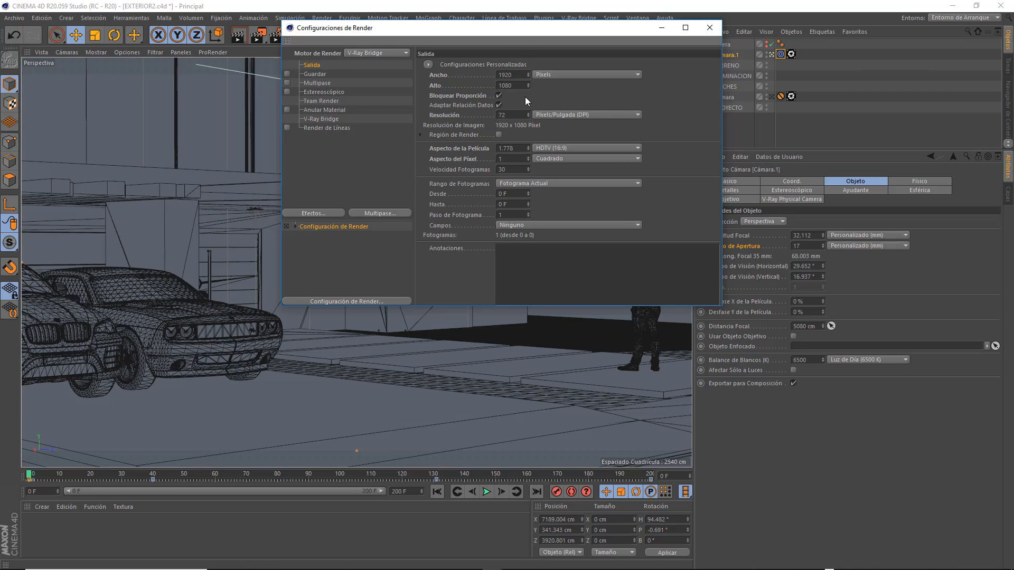
key("Return")
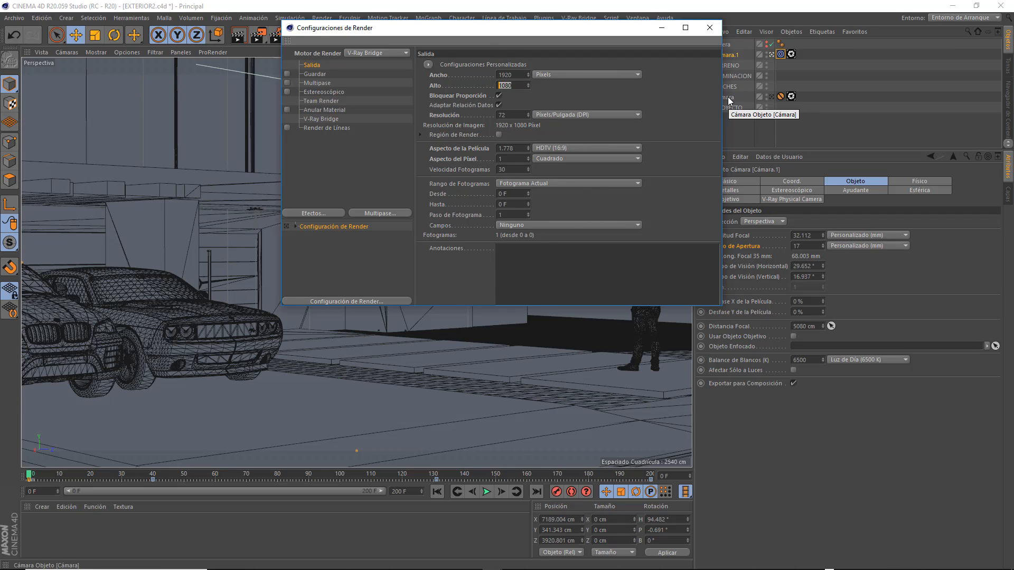
Set the render output height to 720 pixels with the proportions locked.
type("720")
key("Return")
Set the render to save as PNG files named anima in a new folder on the desktop.
left_click(312, 74)
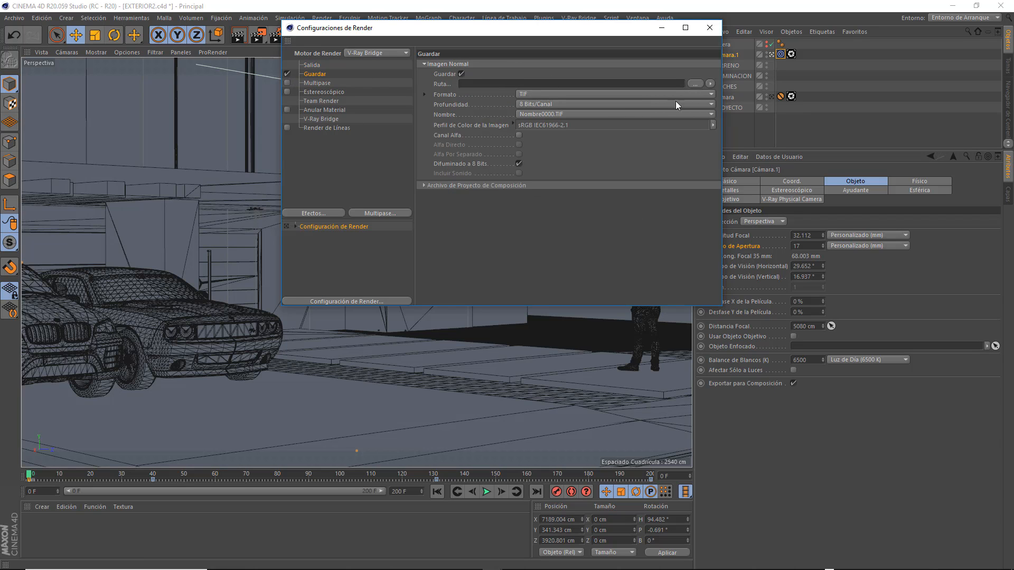
left_click(695, 84)
left_click(326, 141)
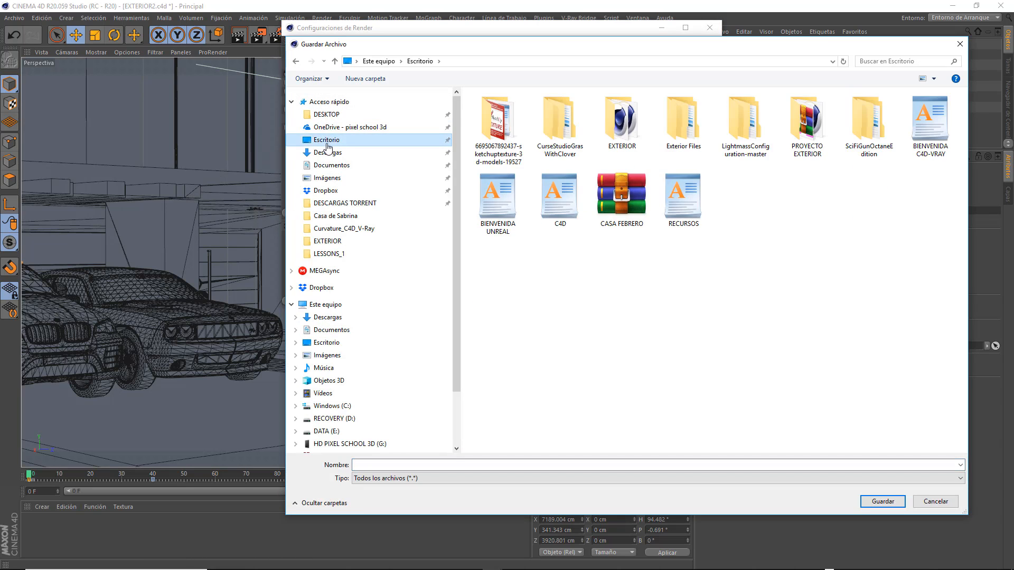
left_click(372, 79)
double_click(726, 187)
left_click(460, 467)
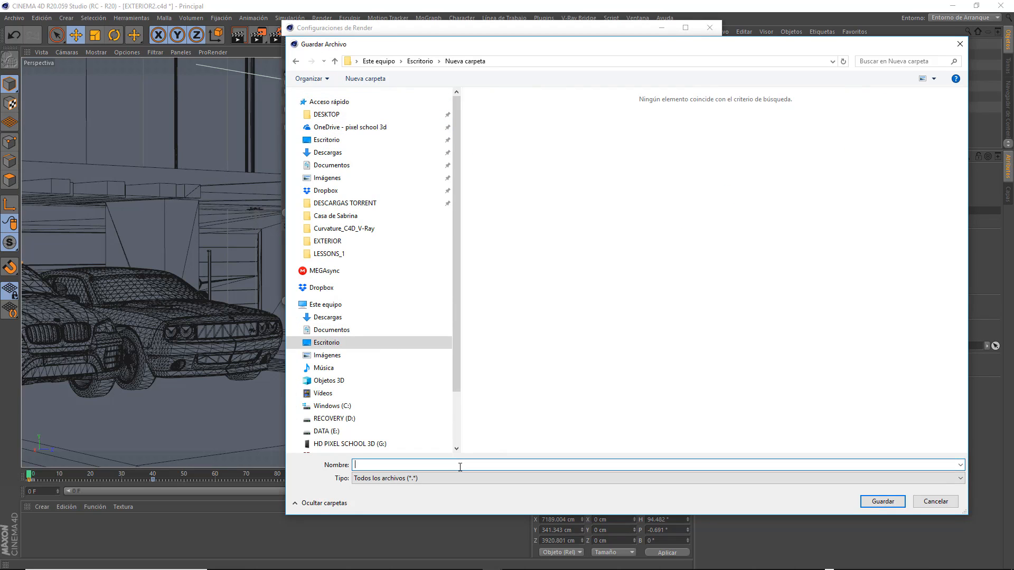
type("anima")
key("Return")
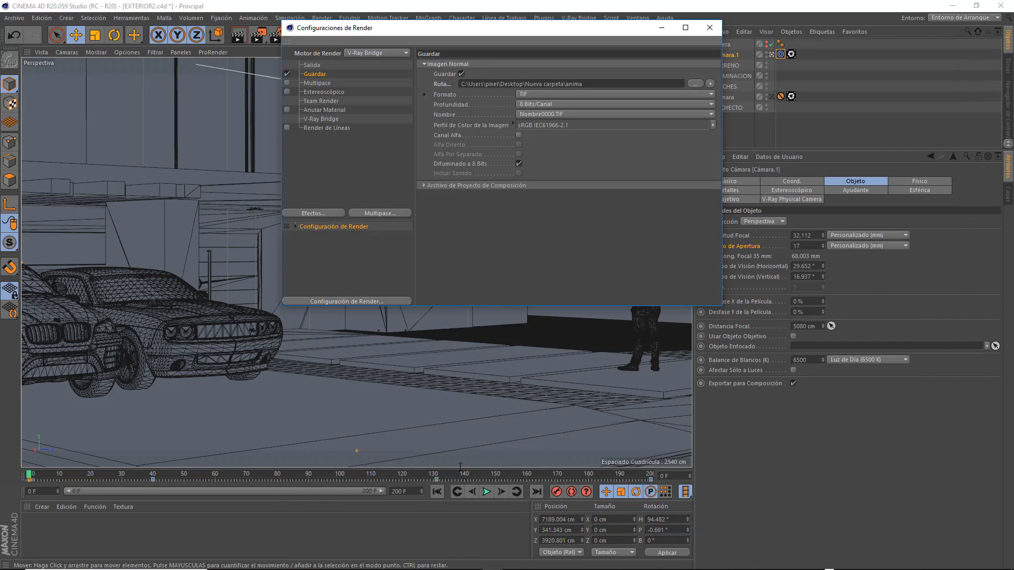
left_click(536, 95)
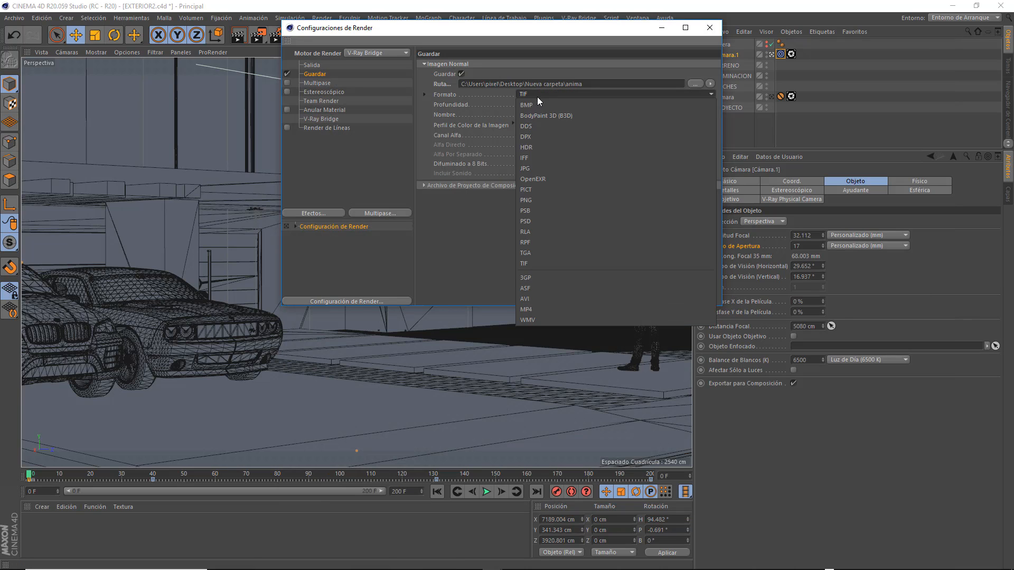
left_click(556, 204)
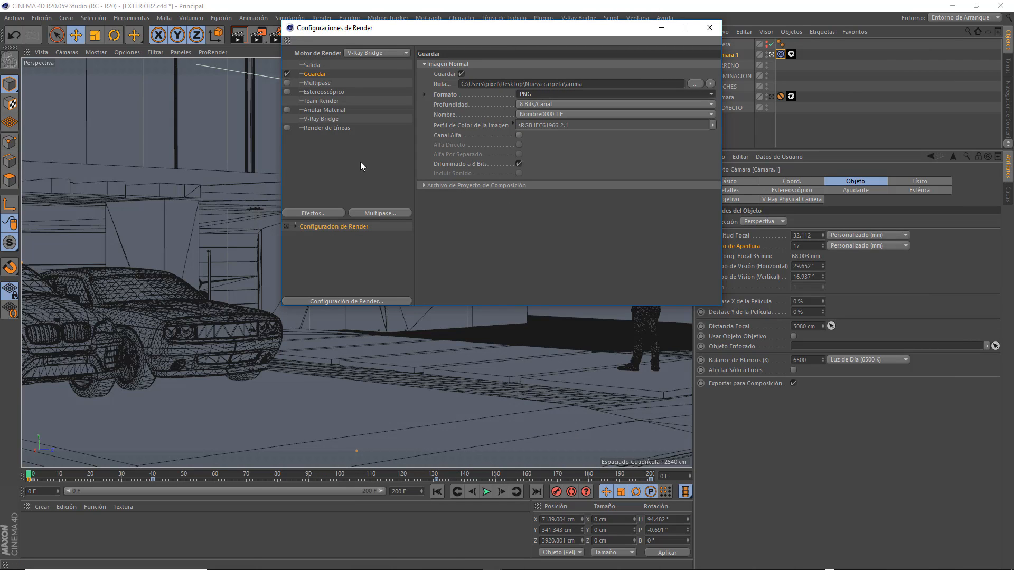
Set the output frame range to Todos los Fotogramas, check its start and end frames, and close the render settings.
left_click(320, 66)
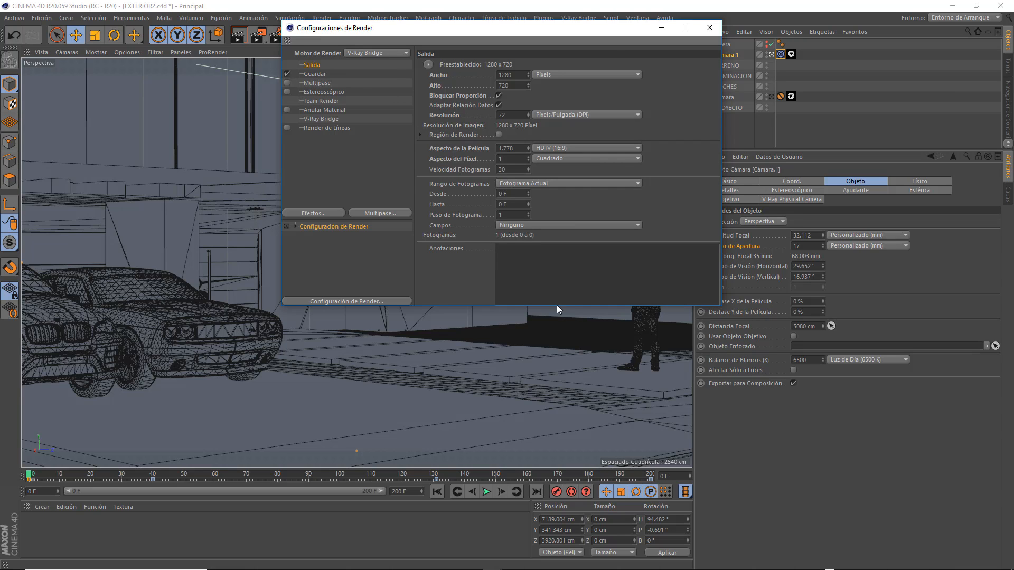
left_click_drag(556, 305, 556, 431)
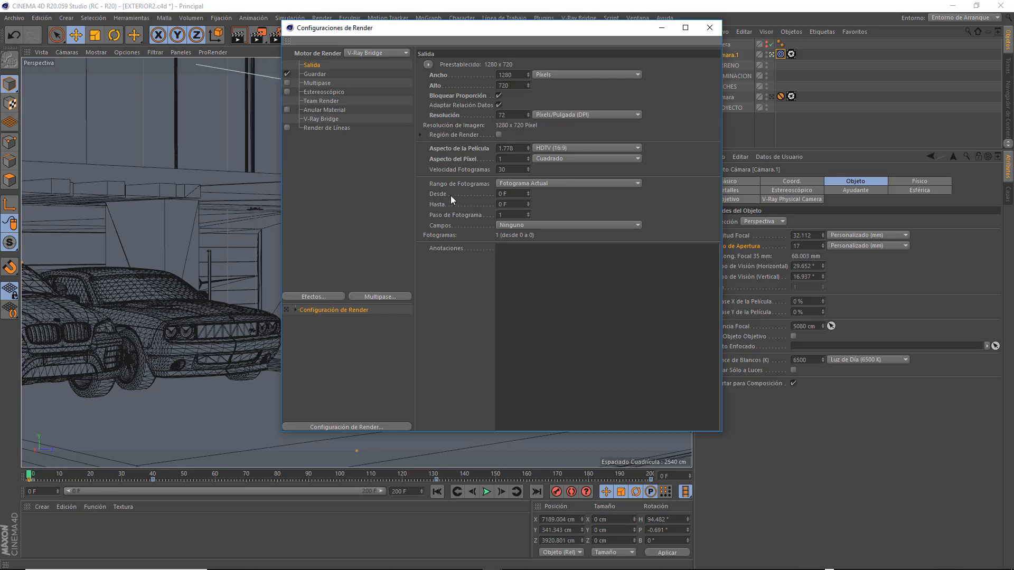
left_click(531, 186)
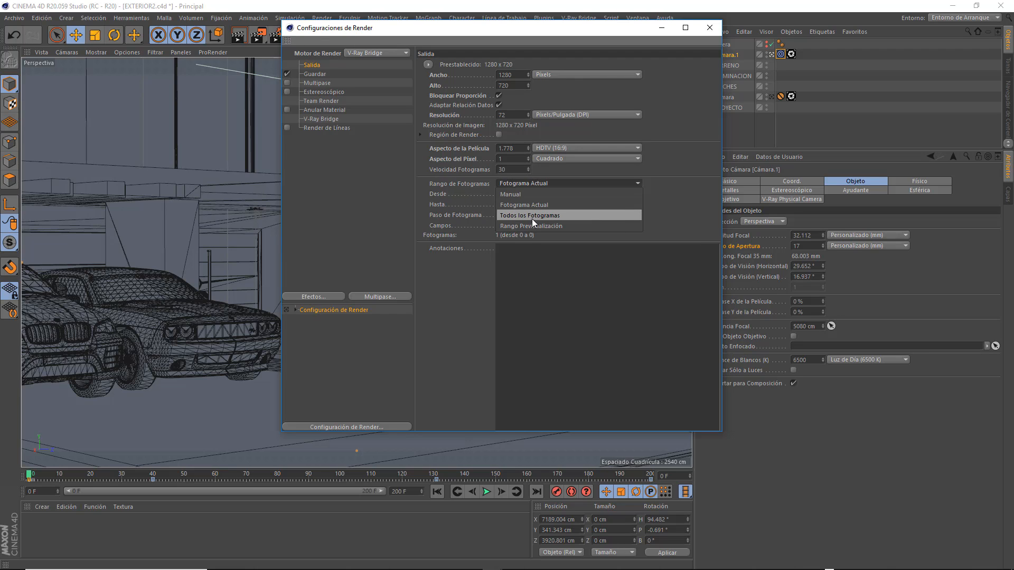
left_click(532, 216)
left_click(510, 196)
left_click(514, 204)
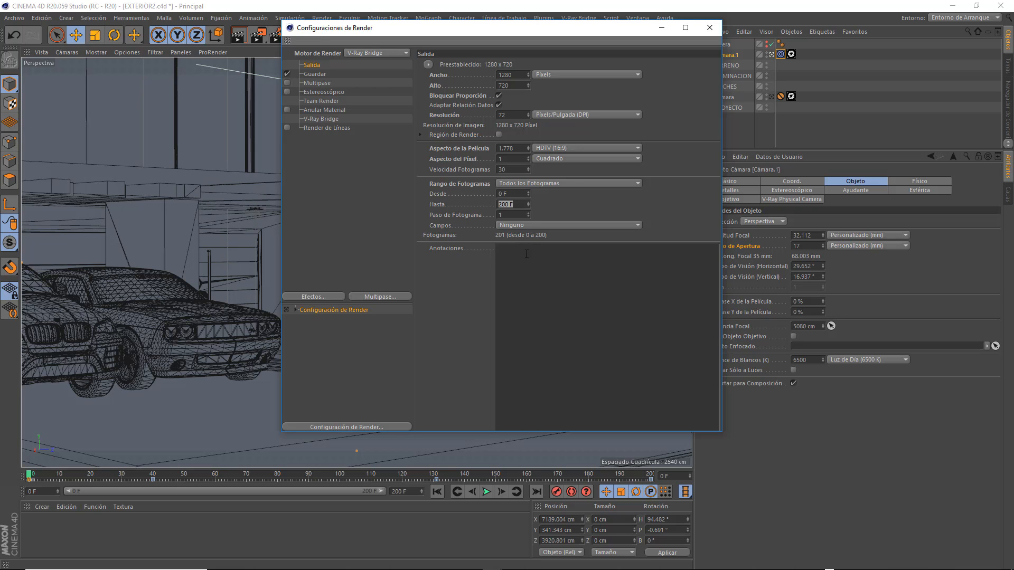
left_click(709, 27)
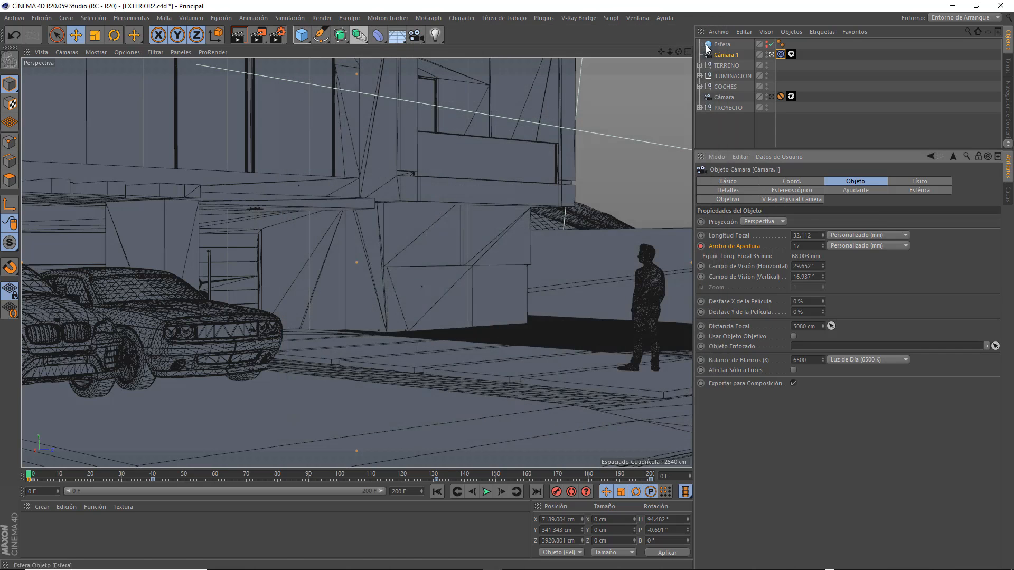
Render the animation in the image viewer with the picture fitted to the window, then stop the render during frame 1 and close the viewer.
left_click(262, 36)
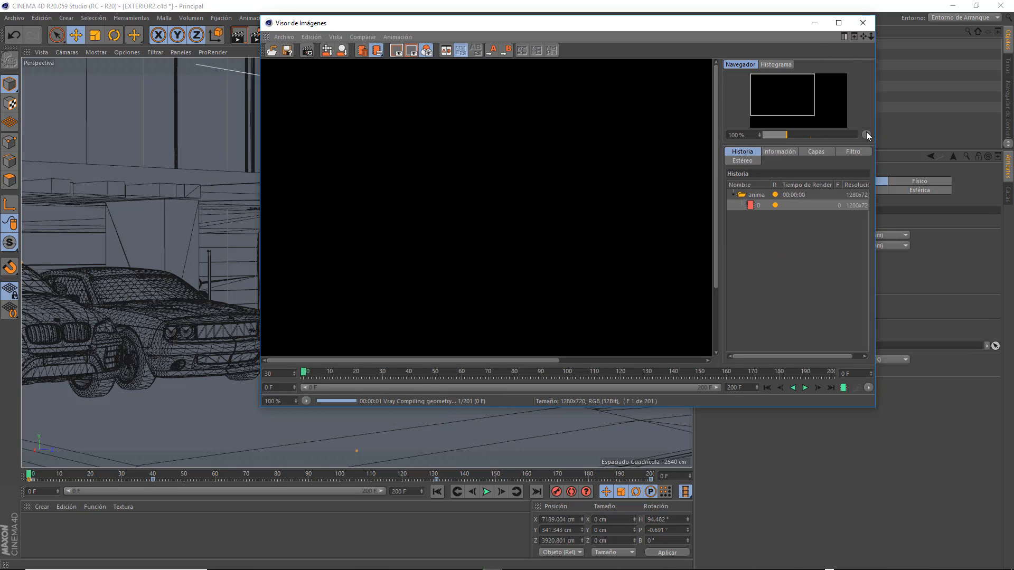
left_click(866, 135)
left_click(878, 144)
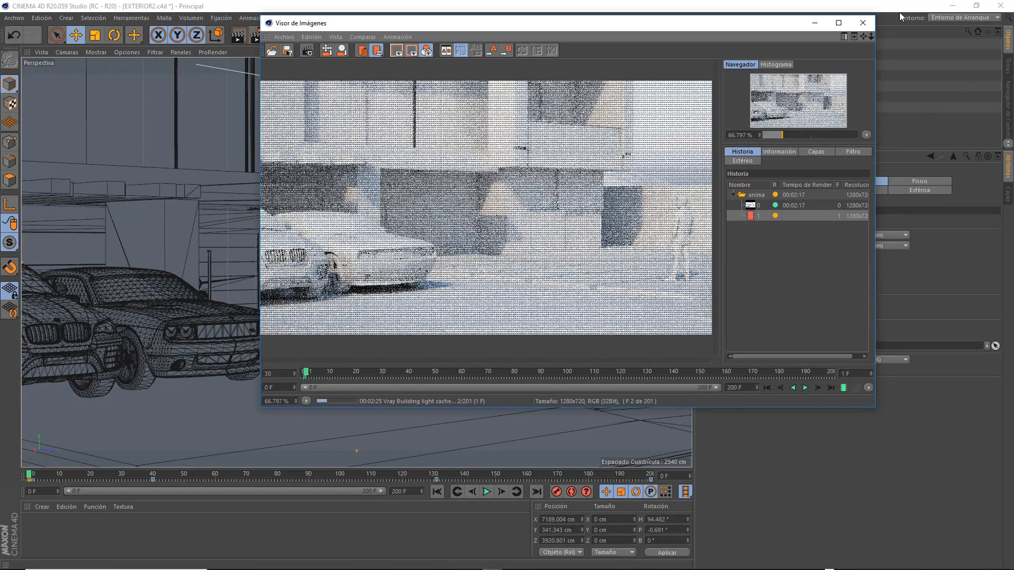
left_click(863, 23)
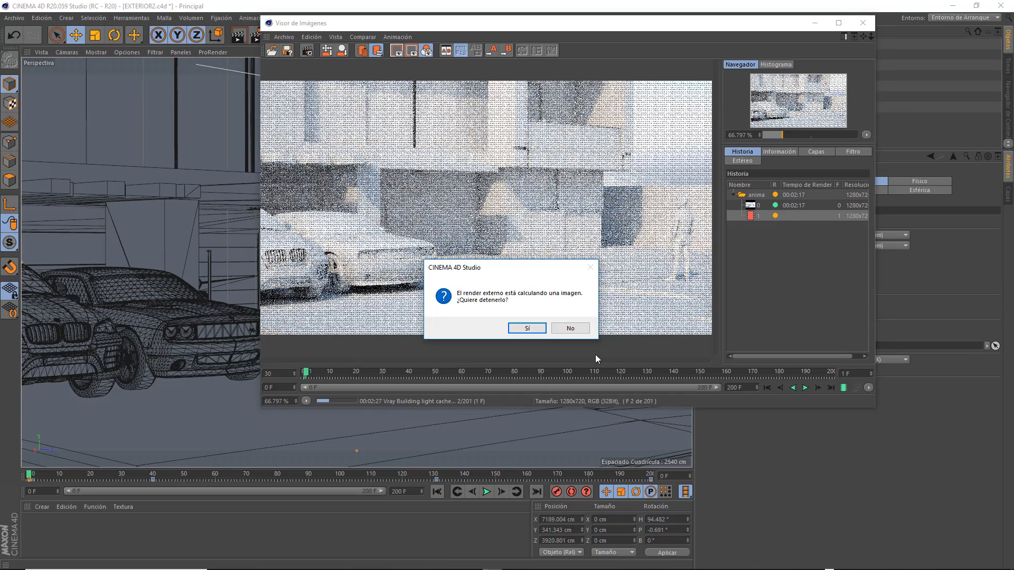
left_click(528, 333)
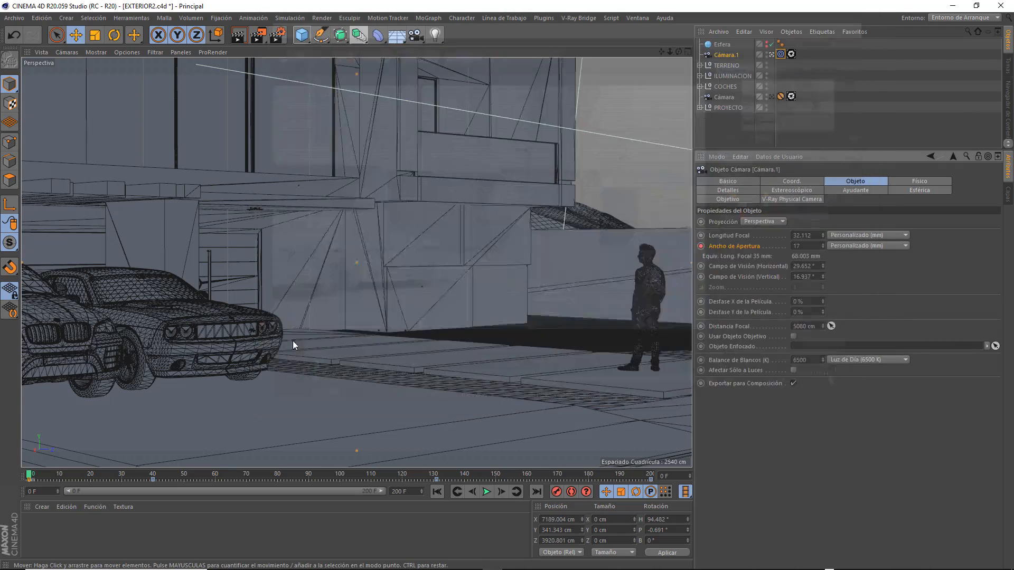